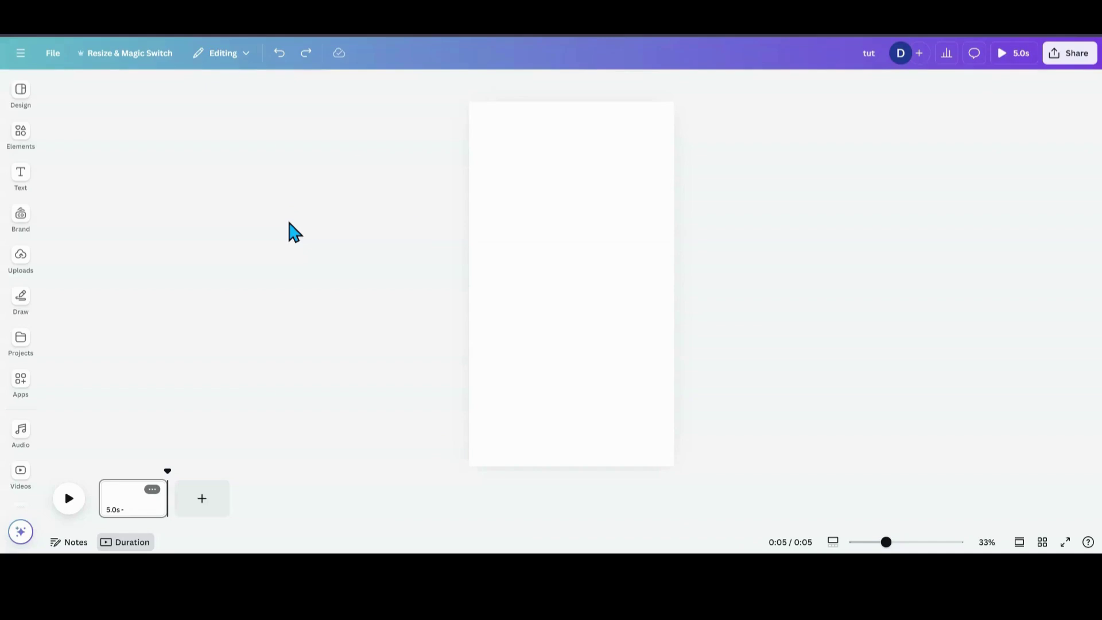
Add the recently used Brown Envelope Cutout graphic to the blank page and move it slightly lower, keeping it centred.
{"action": "left_click", "coordinate": [21, 145]}
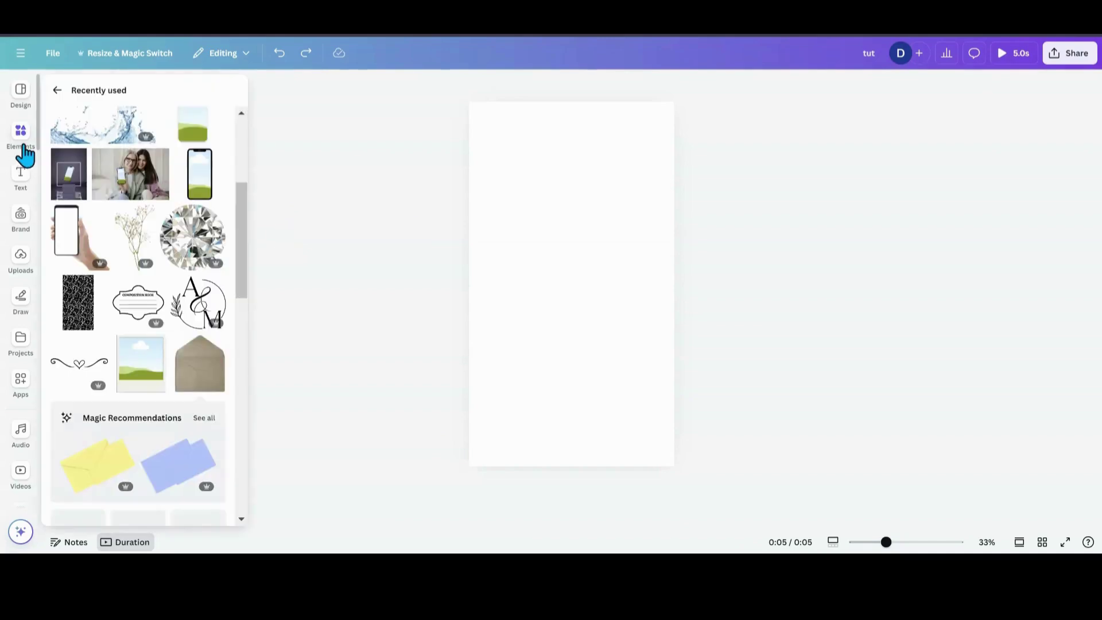
{"action": "mouse_move", "coordinate": [222, 359]}
{"action": "left_click", "coordinate": [216, 345]}
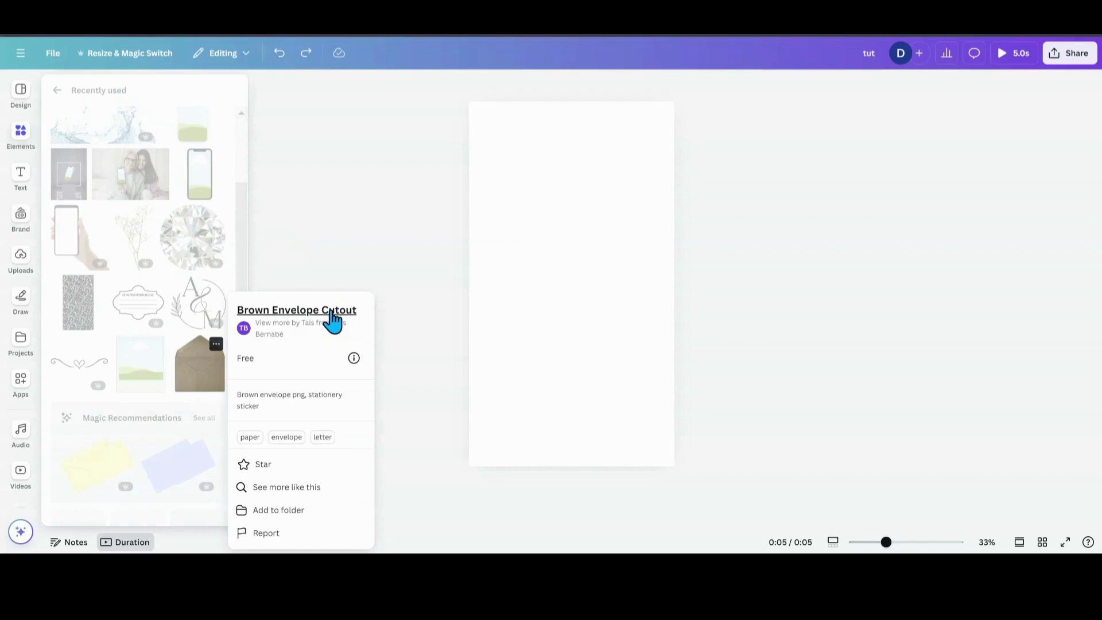
{"action": "left_click", "coordinate": [210, 383]}
{"action": "left_click", "coordinate": [210, 384]}
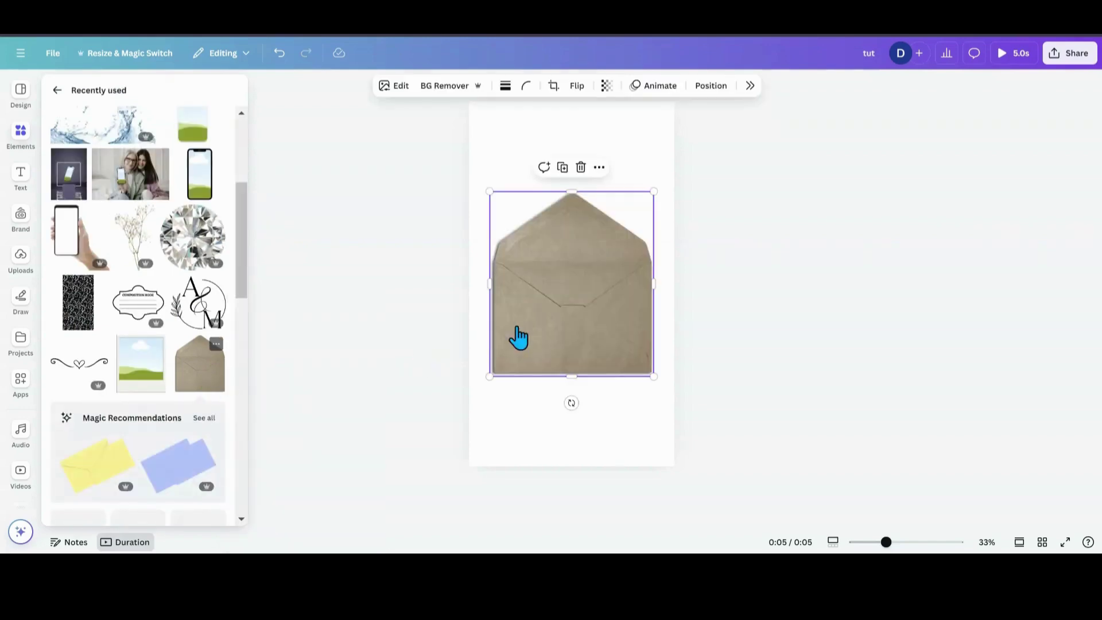
{"action": "left_click_drag", "start_coordinate": [567, 322], "coordinate": [567, 350]}
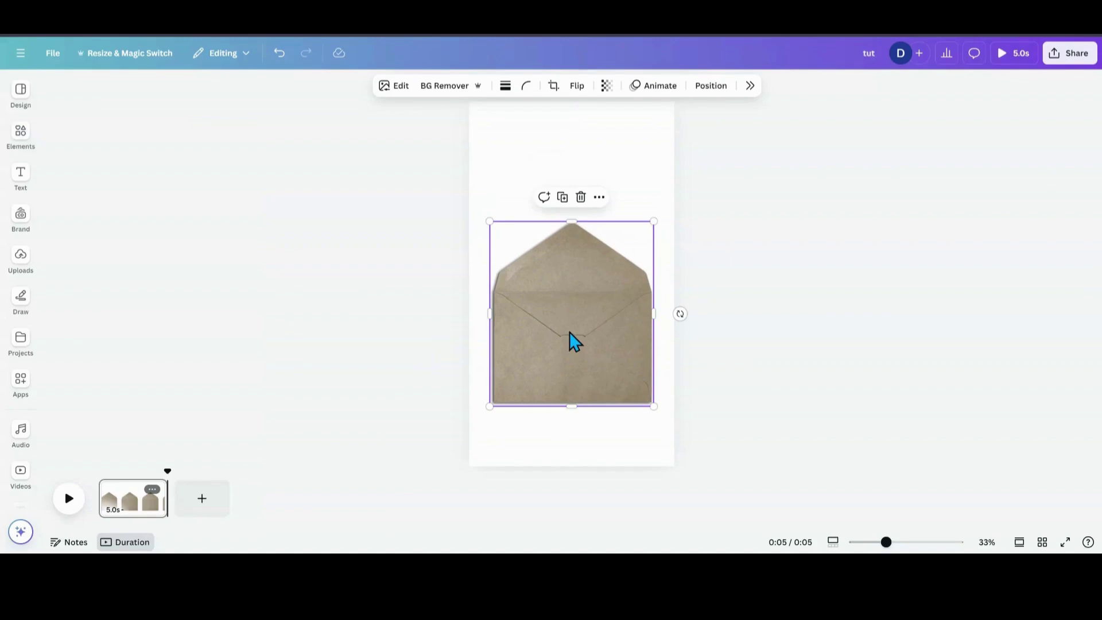
Apply the Custom duotone effect to the envelope to turn it grey.
{"action": "left_click", "coordinate": [750, 89]}
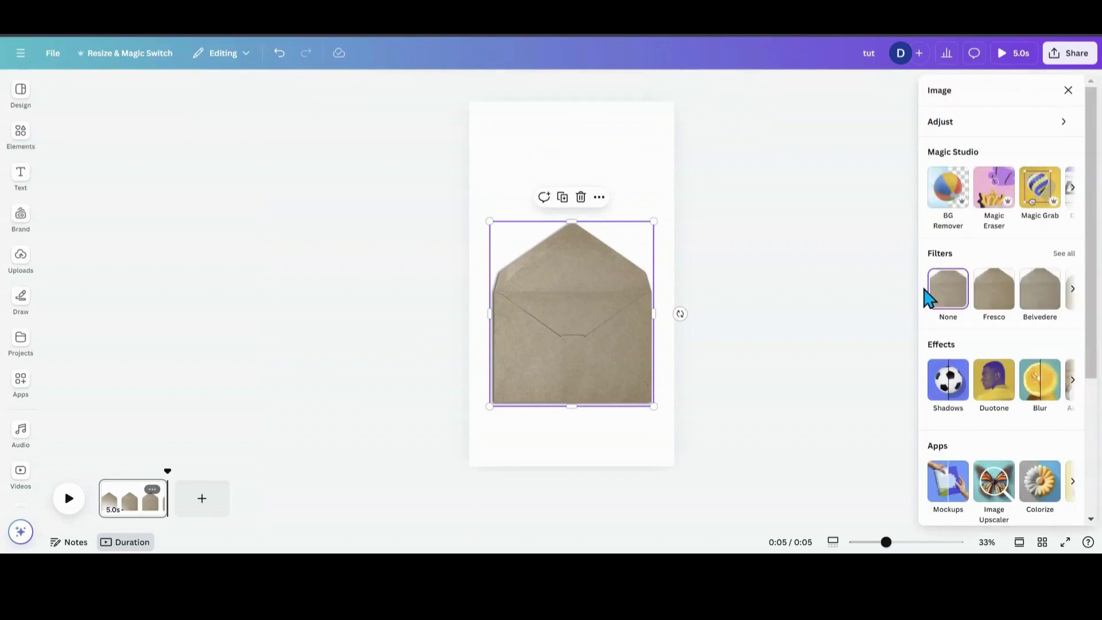
{"action": "left_click", "coordinate": [994, 380]}
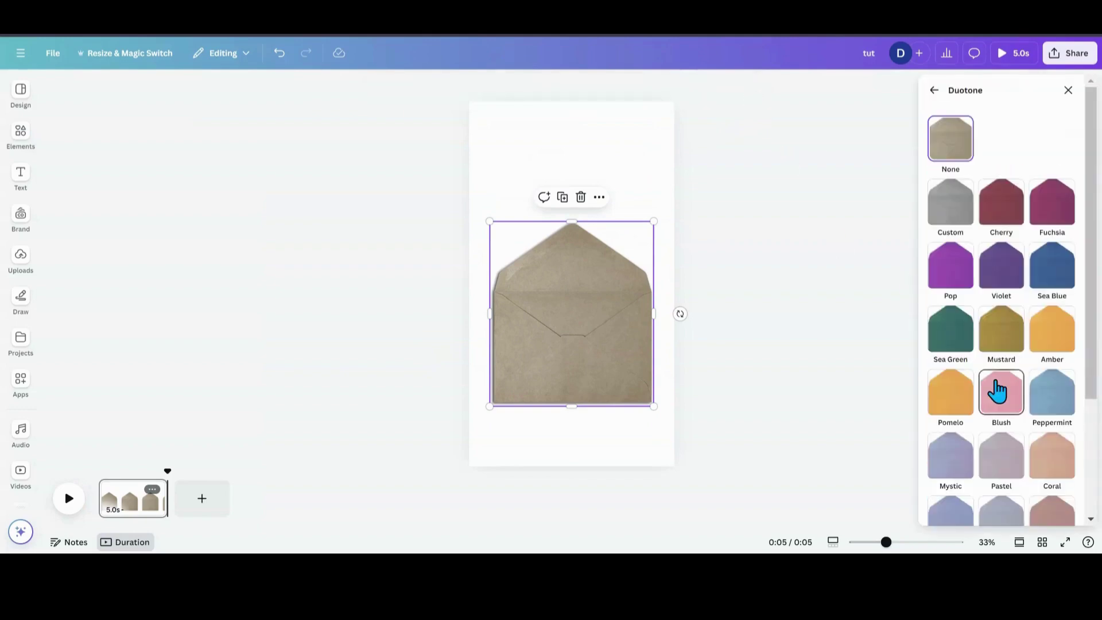
{"action": "left_click", "coordinate": [963, 219]}
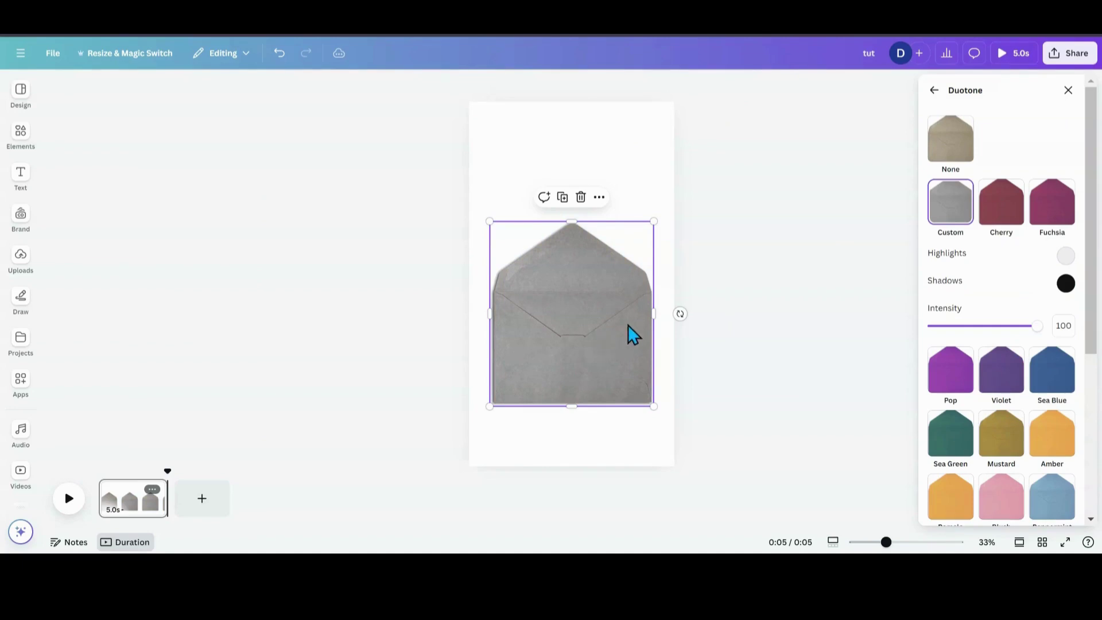
Set the envelope's brightness to 88 and contrast to 17, and nudge it slightly up the page.
{"action": "left_click", "coordinate": [934, 90]}
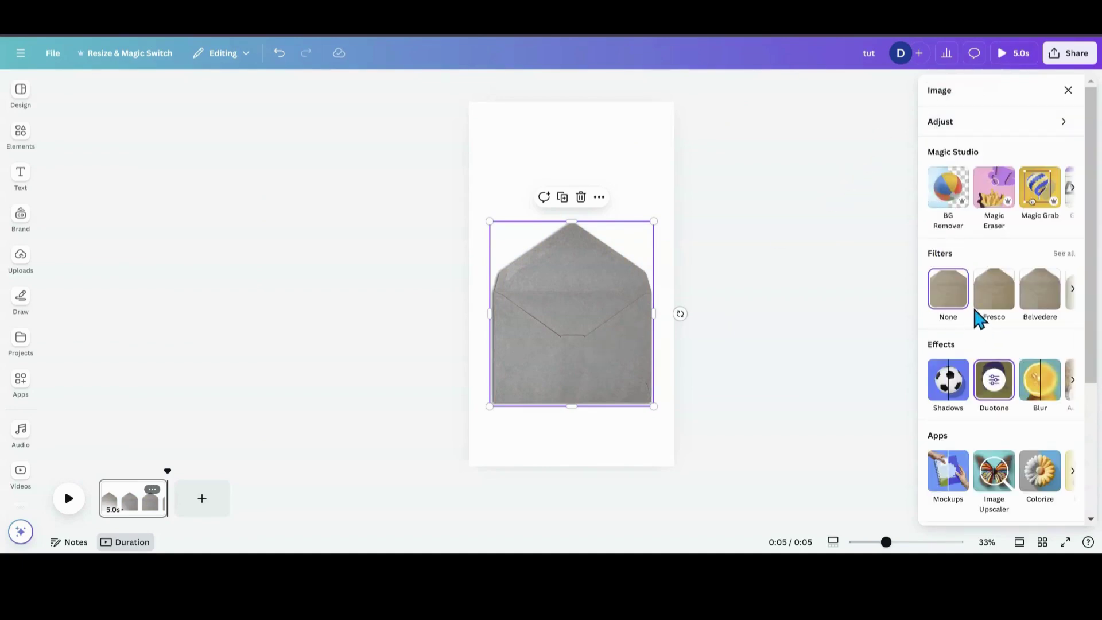
{"action": "left_click", "coordinate": [991, 133]}
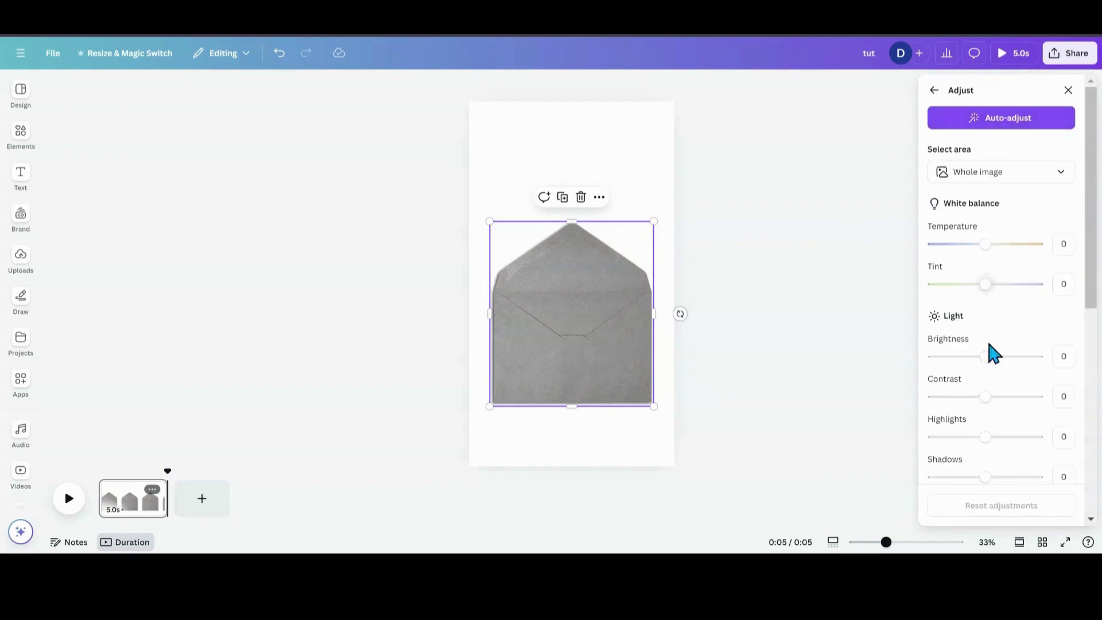
{"action": "left_click_drag", "start_coordinate": [985, 357], "coordinate": [1031, 357]}
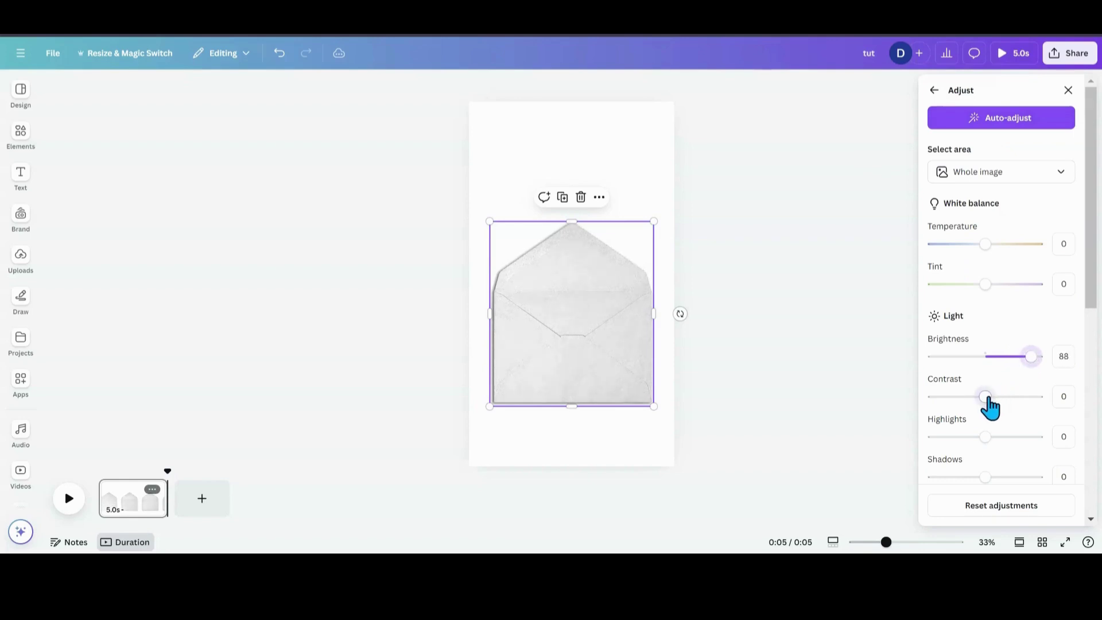
{"action": "mouse_move", "coordinate": [986, 396]}
{"action": "left_mouse_down"}
{"action": "mouse_move", "coordinate": [1005, 396]}
{"action": "mouse_move", "coordinate": [995, 396]}
{"action": "left_mouse_up"}
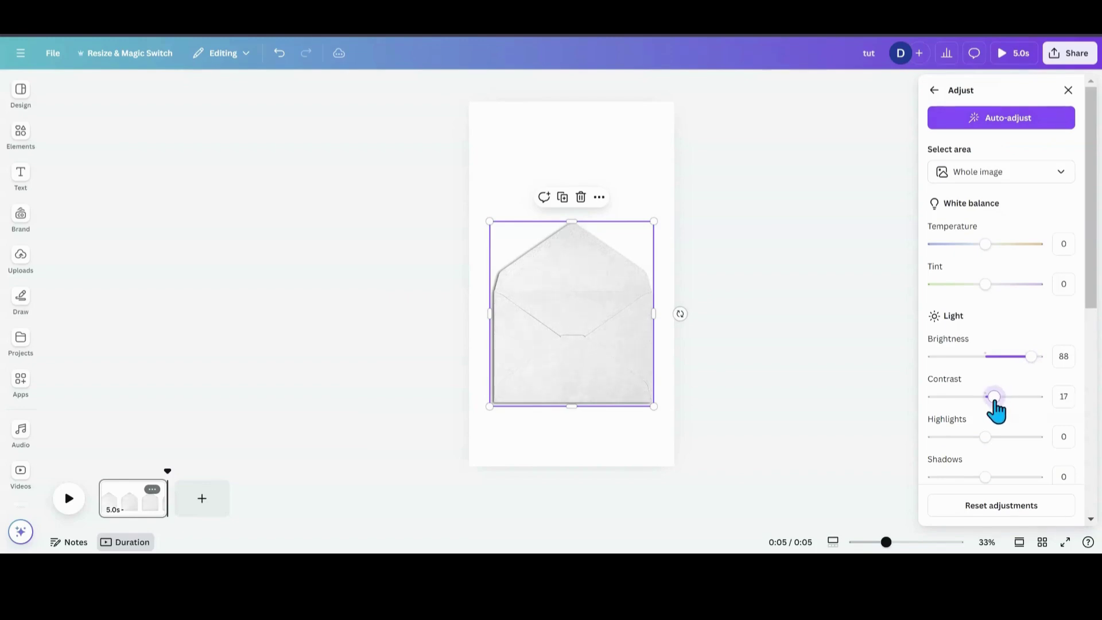
{"action": "left_click_drag", "start_coordinate": [611, 374], "coordinate": [608, 371]}
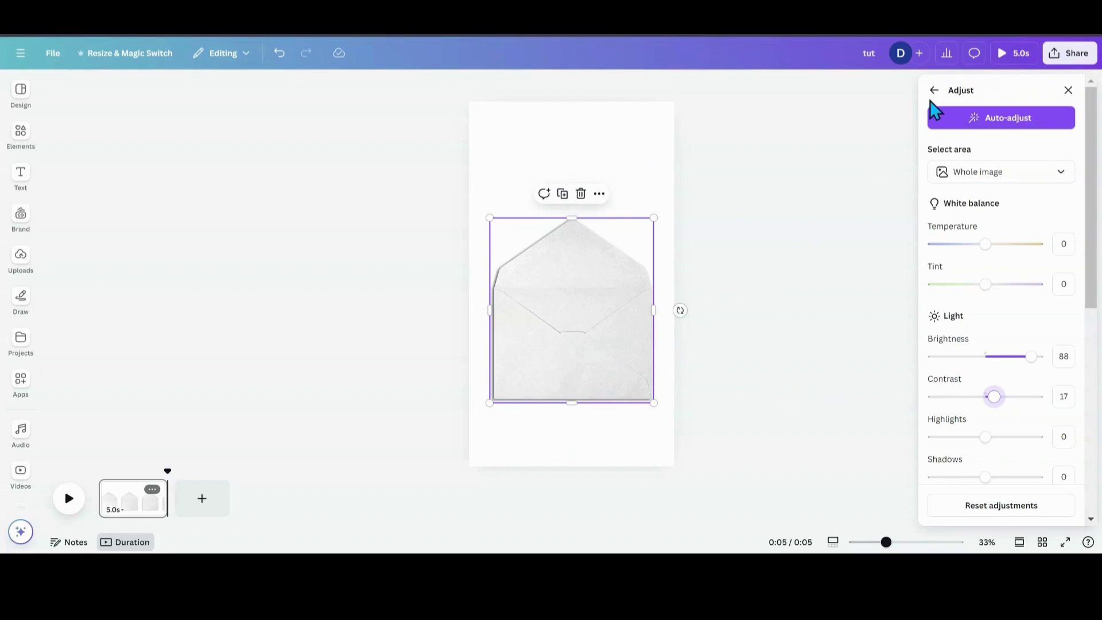
{"action": "left_click", "coordinate": [1067, 90]}
{"action": "left_click_drag", "start_coordinate": [569, 373], "coordinate": [569, 369]}
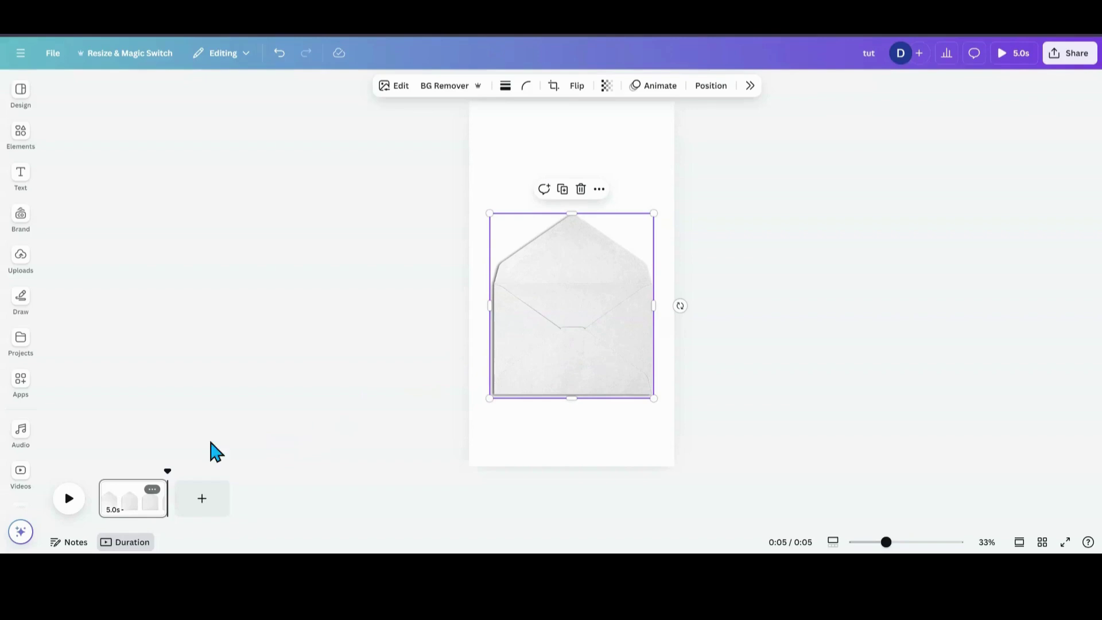
Duplicate the page and crop the open flap off the top of the envelope on the copy, repositioning the remaining body.
{"action": "left_click", "coordinate": [152, 497]}
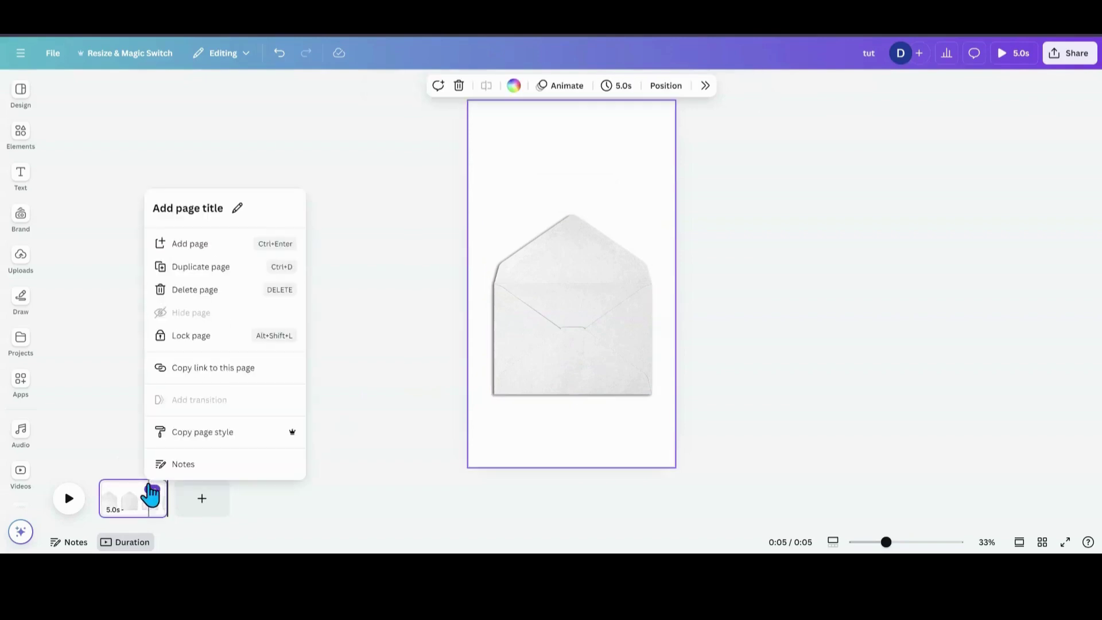
{"action": "left_click", "coordinate": [192, 268]}
{"action": "left_click_drag", "start_coordinate": [545, 382], "coordinate": [544, 356]}
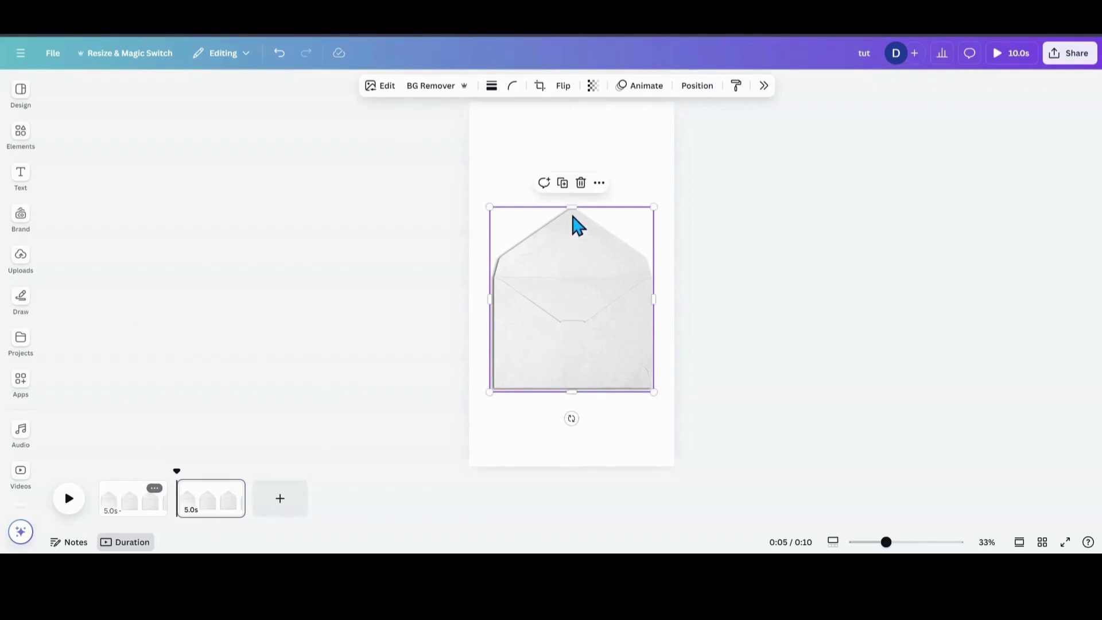
{"action": "left_click_drag", "start_coordinate": [571, 207], "coordinate": [568, 276]}
{"action": "left_click_drag", "start_coordinate": [574, 345], "coordinate": [573, 318]}
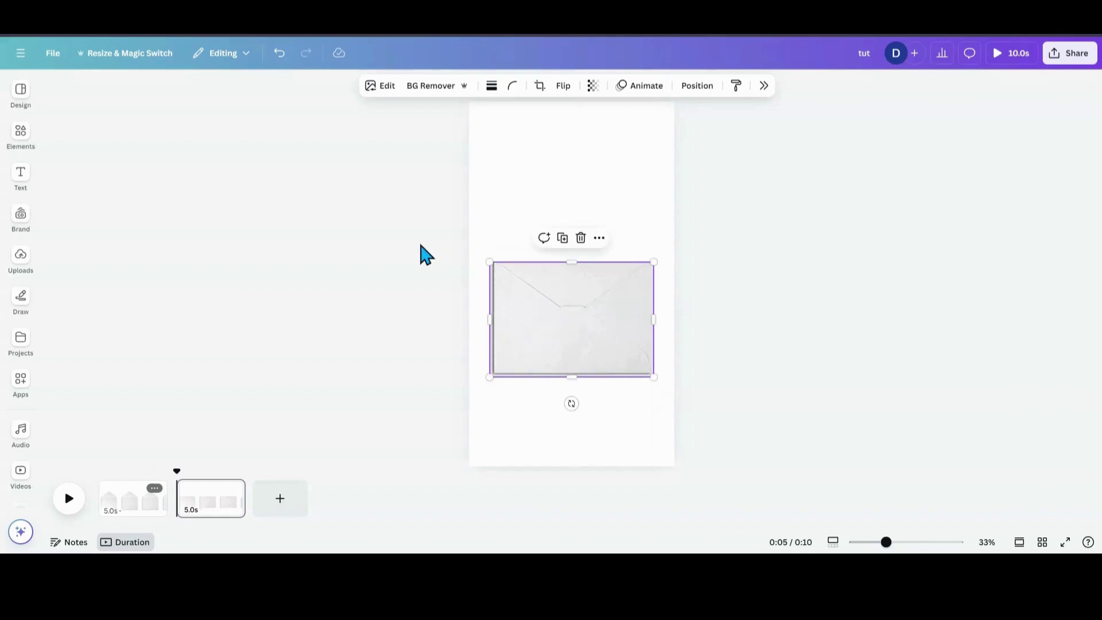
Download only page 2 with the cropped envelope as a PNG file.
{"action": "left_click", "coordinate": [50, 61]}
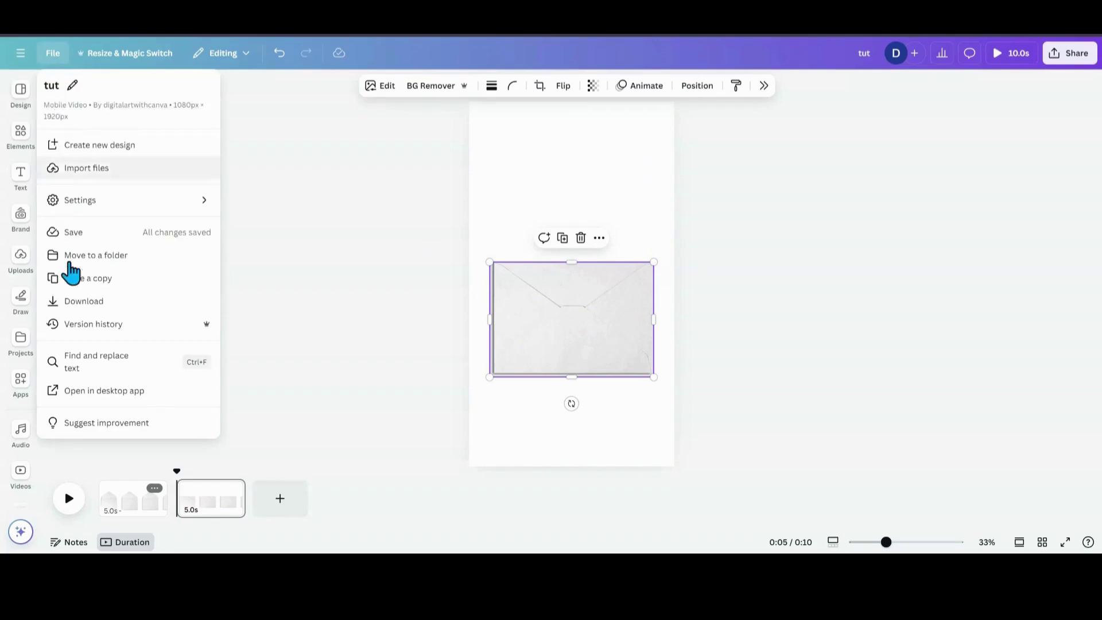
{"action": "left_click", "coordinate": [76, 301]}
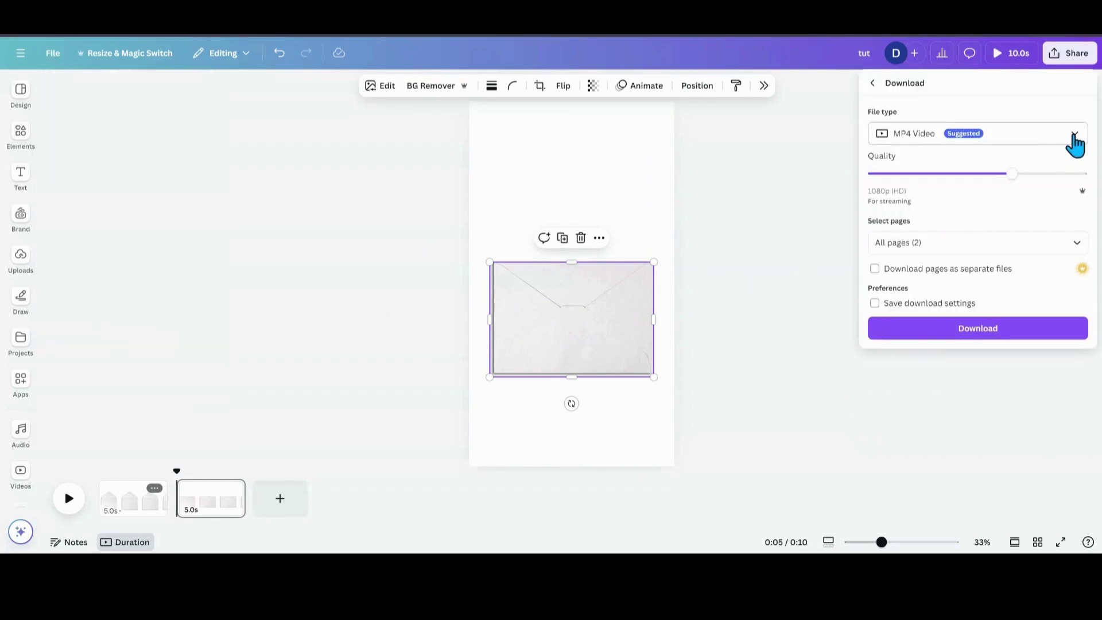
{"action": "left_click", "coordinate": [1065, 140]}
{"action": "left_click", "coordinate": [1000, 210]}
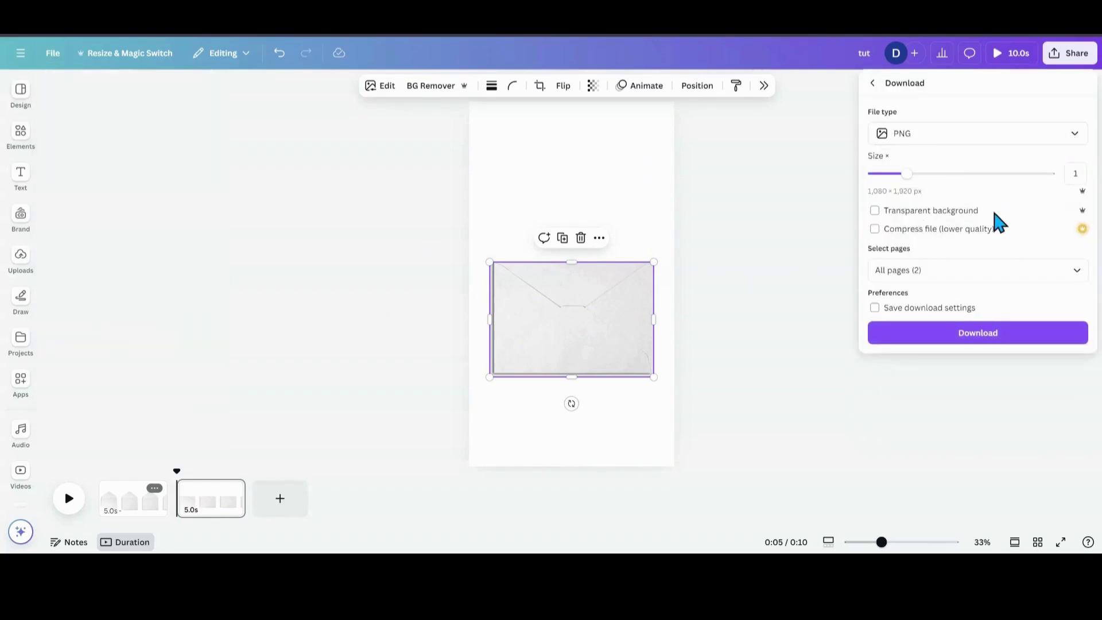
{"action": "left_click", "coordinate": [1081, 274]}
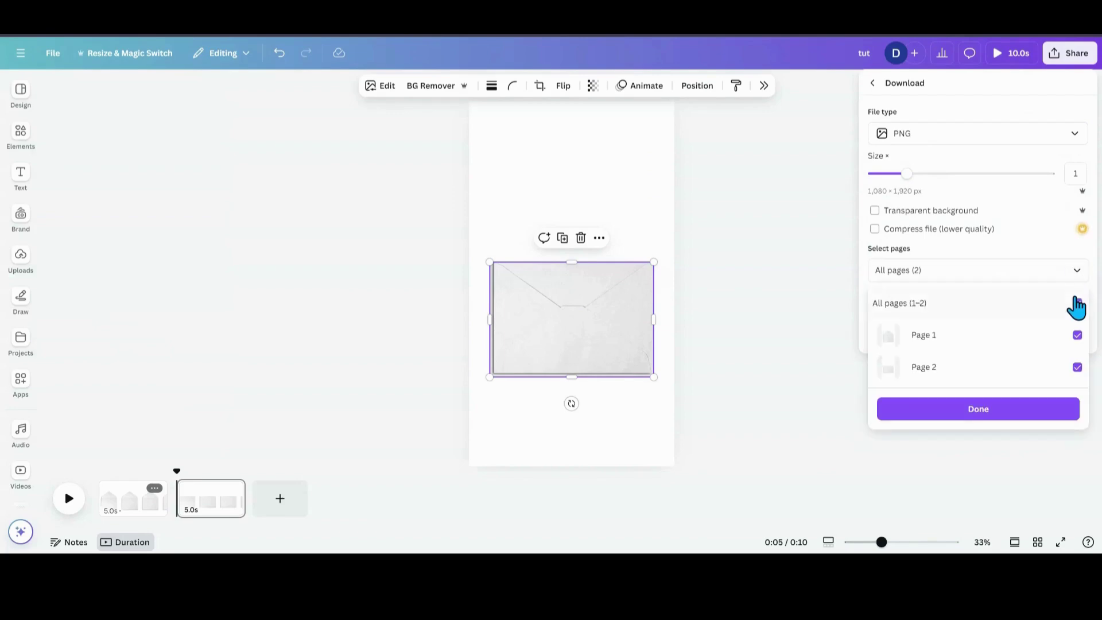
{"action": "left_click", "coordinate": [1077, 304]}
{"action": "left_click", "coordinate": [1077, 368]}
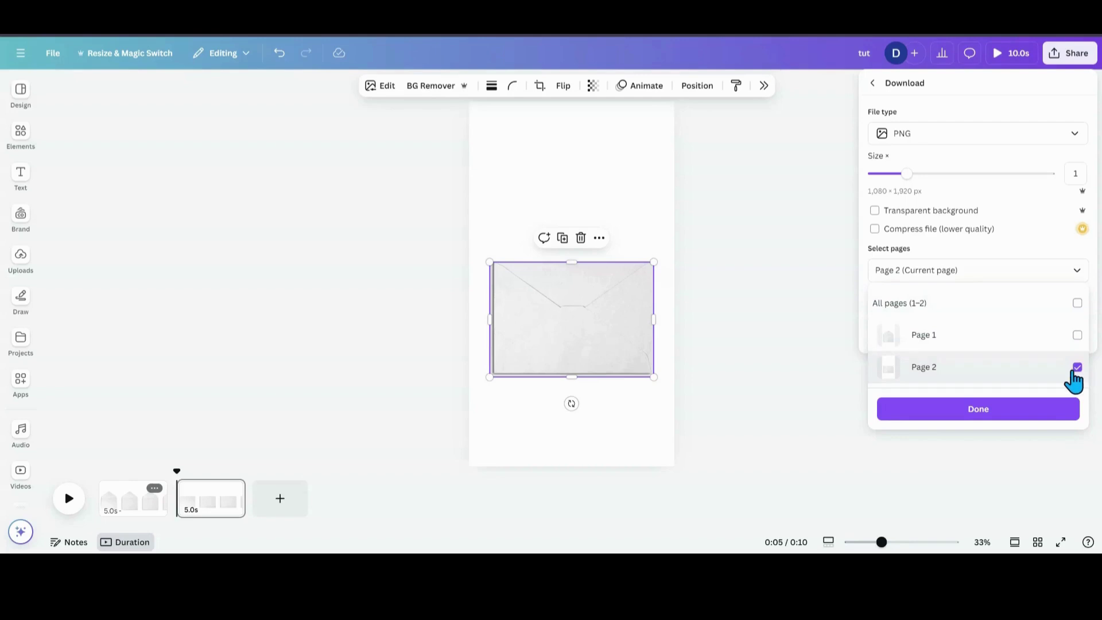
{"action": "left_click", "coordinate": [1034, 416]}
{"action": "left_click", "coordinate": [972, 342]}
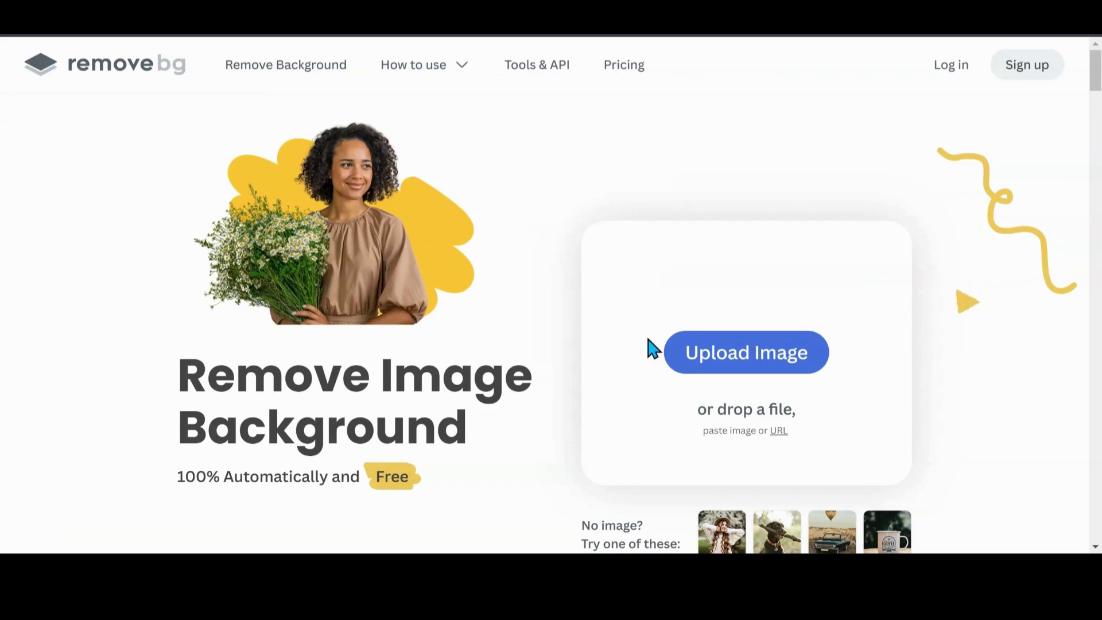
Switch to remove.bg and upload the downloaded envelope PNG to remove its background.
{"action": "left_click", "coordinate": [695, 361]}
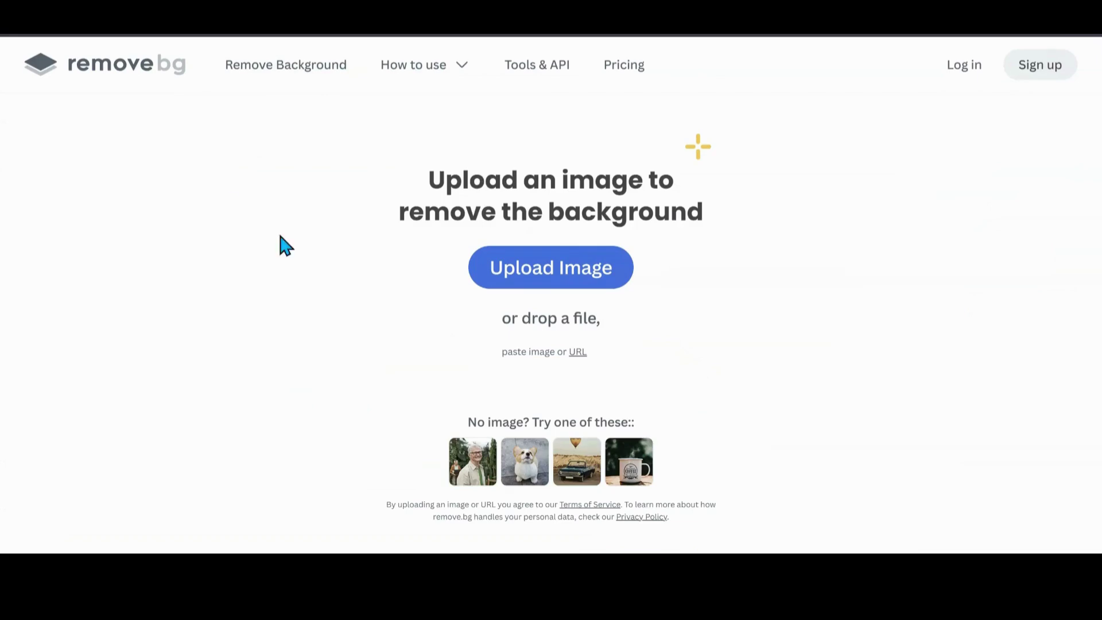
{"action": "key", "text": "ctrl+v"}
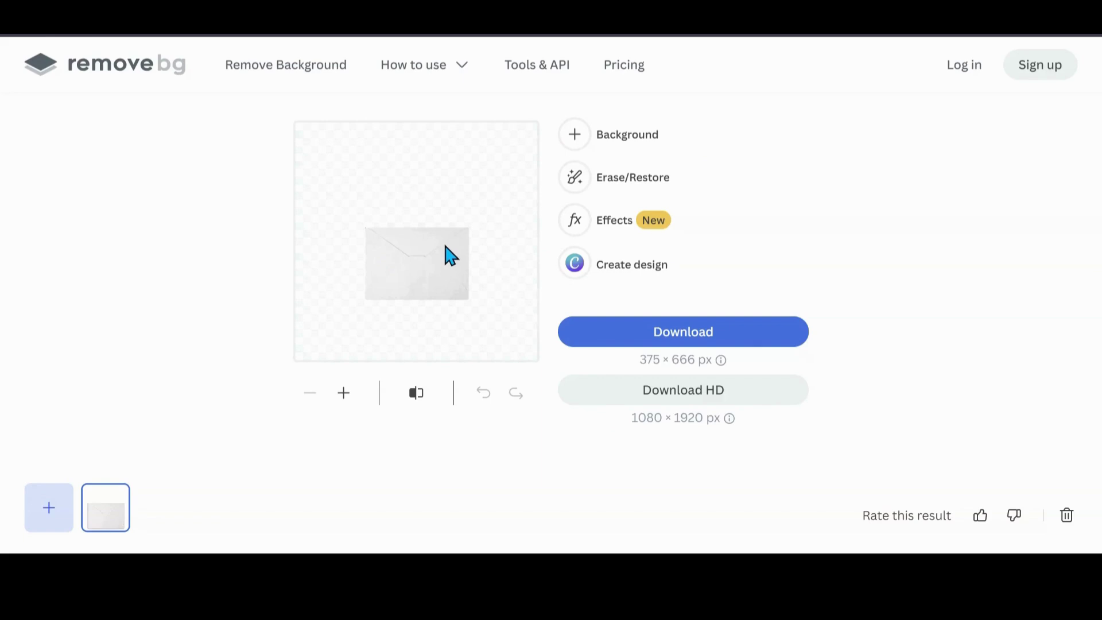
Erase the triangular area above the envelope's seam lines with the Magic Brush and download the cut-out at standard resolution.
{"action": "left_click", "coordinate": [604, 185]}
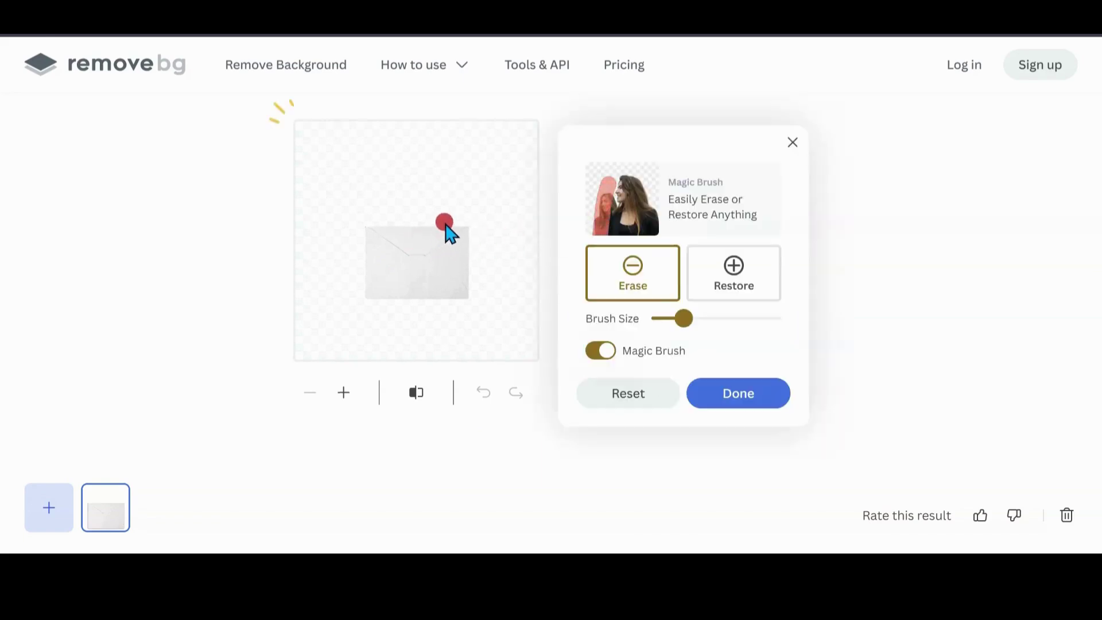
{"action": "left_click", "coordinate": [344, 394]}
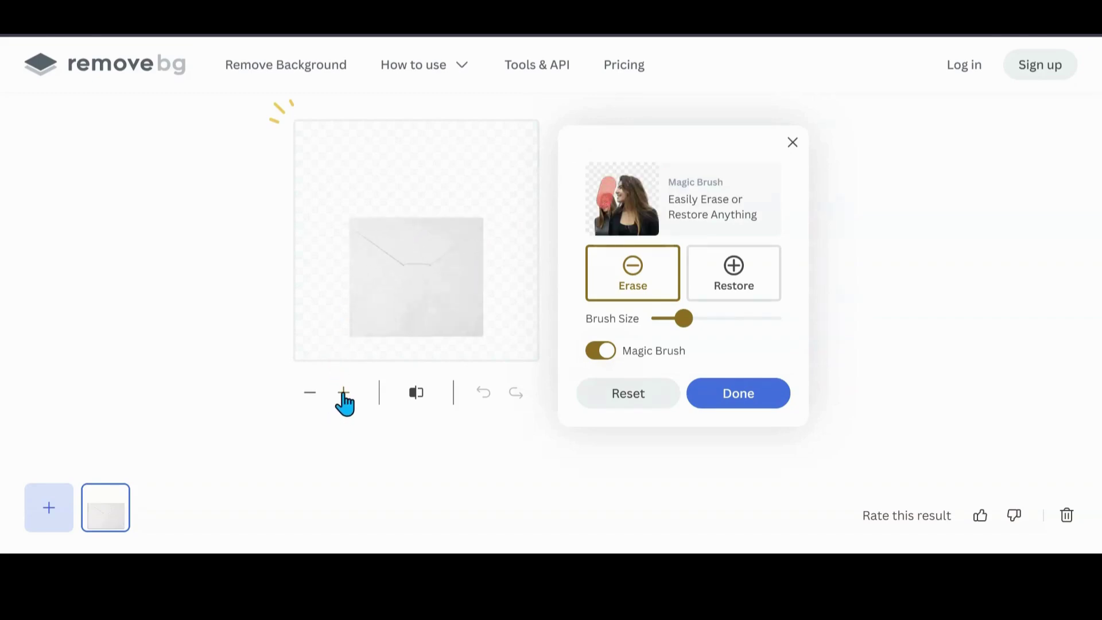
{"action": "left_click", "coordinate": [344, 394]}
{"action": "left_click", "coordinate": [344, 394]}
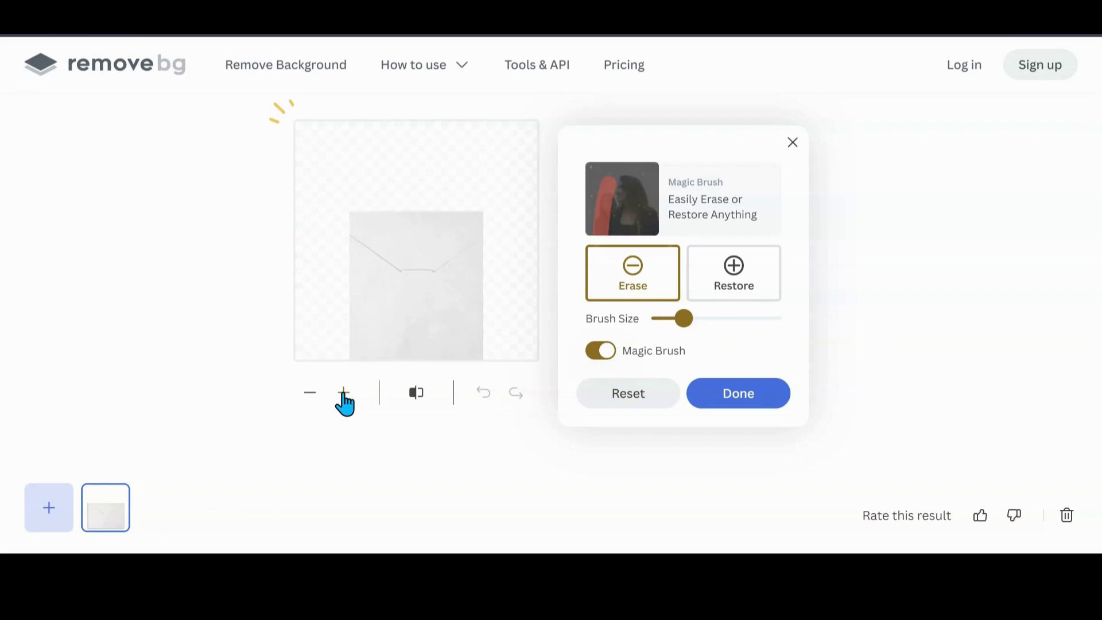
{"action": "left_click", "coordinate": [313, 395]}
{"action": "left_click", "coordinate": [313, 395]}
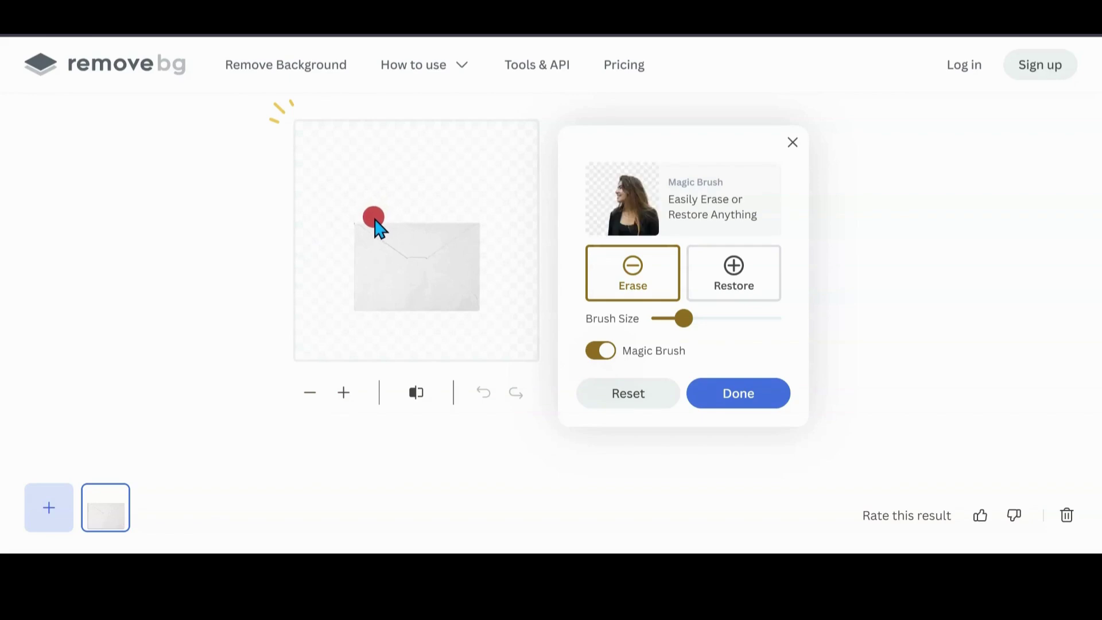
{"action": "mouse_move", "coordinate": [376, 219]}
{"action": "left_mouse_down"}
{"action": "mouse_move", "coordinate": [423, 247]}
{"action": "mouse_move", "coordinate": [460, 225]}
{"action": "mouse_move", "coordinate": [414, 233]}
{"action": "left_mouse_up"}
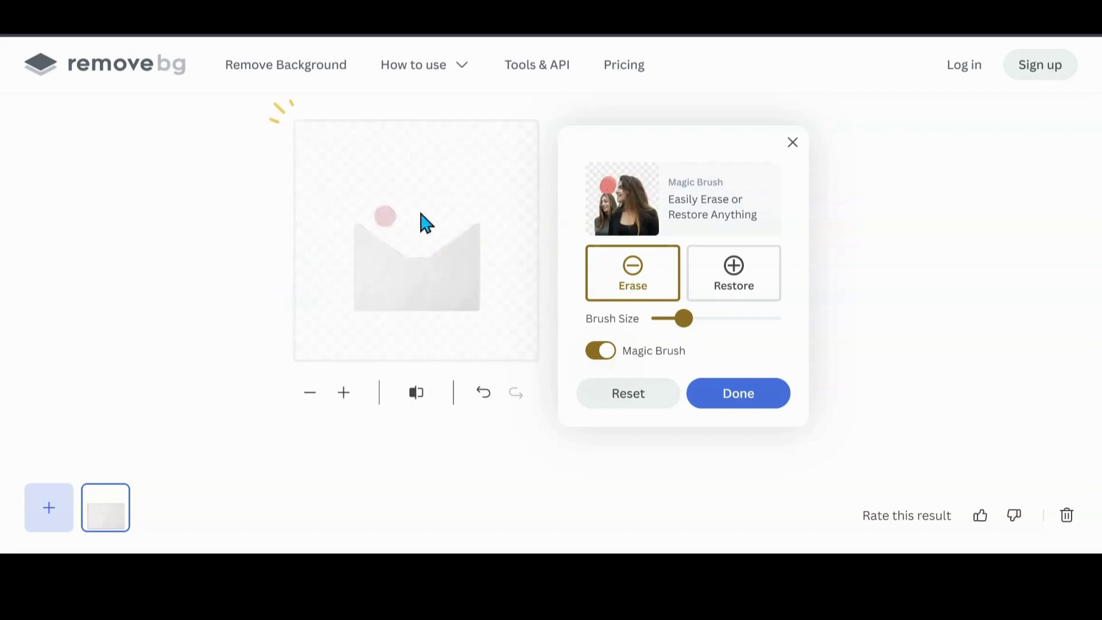
{"action": "left_click", "coordinate": [736, 405]}
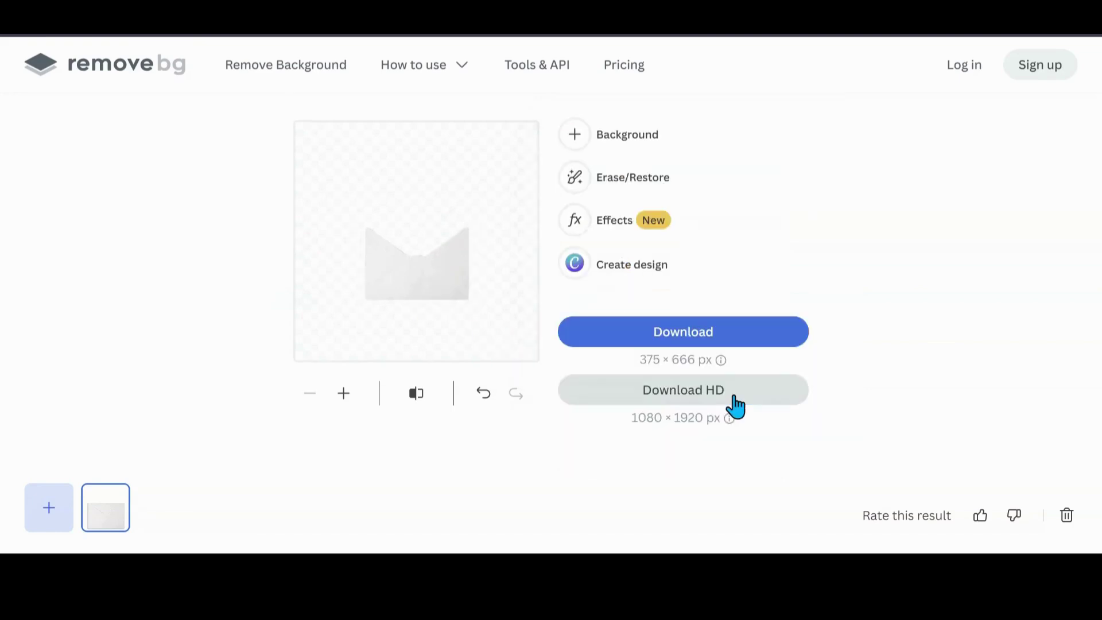
{"action": "left_click", "coordinate": [682, 345]}
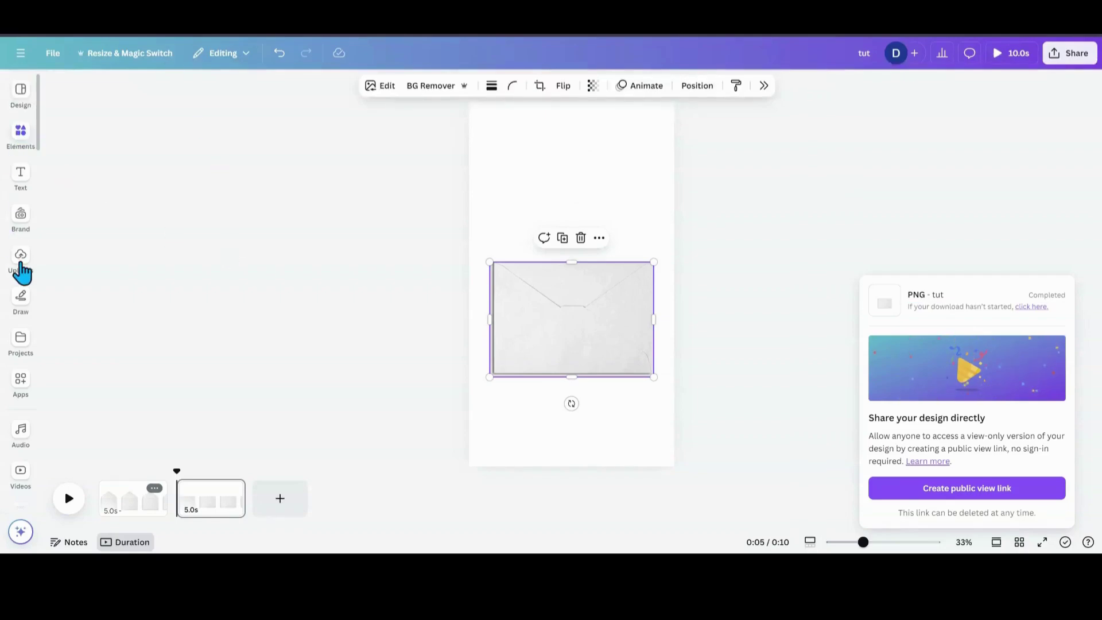
Return to the Canva design, upload the cut-out envelope pocket image, and move the cropped envelope higher on page 2.
{"action": "left_click", "coordinate": [22, 267]}
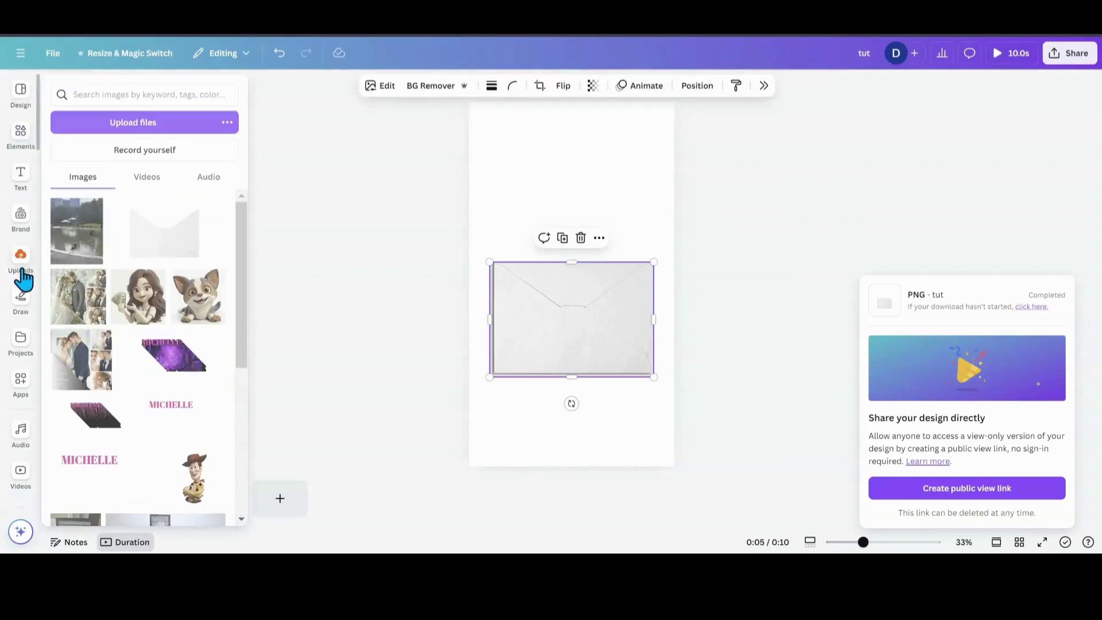
{"action": "left_click", "coordinate": [90, 128]}
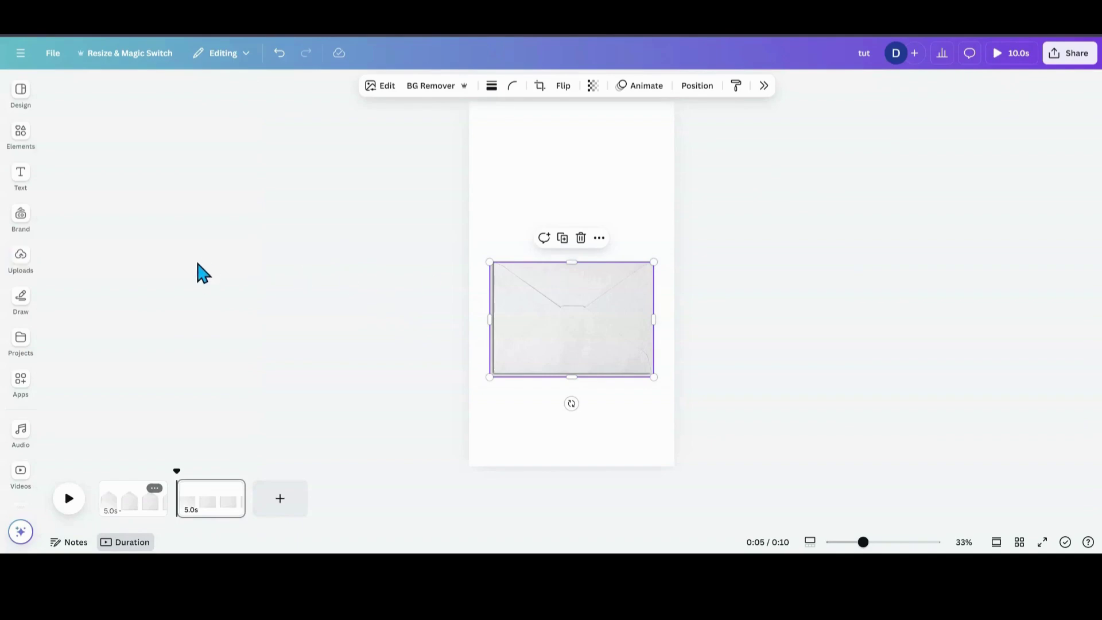
{"action": "left_click", "coordinate": [21, 233]}
{"action": "left_click_drag", "start_coordinate": [546, 319], "coordinate": [563, 283]}
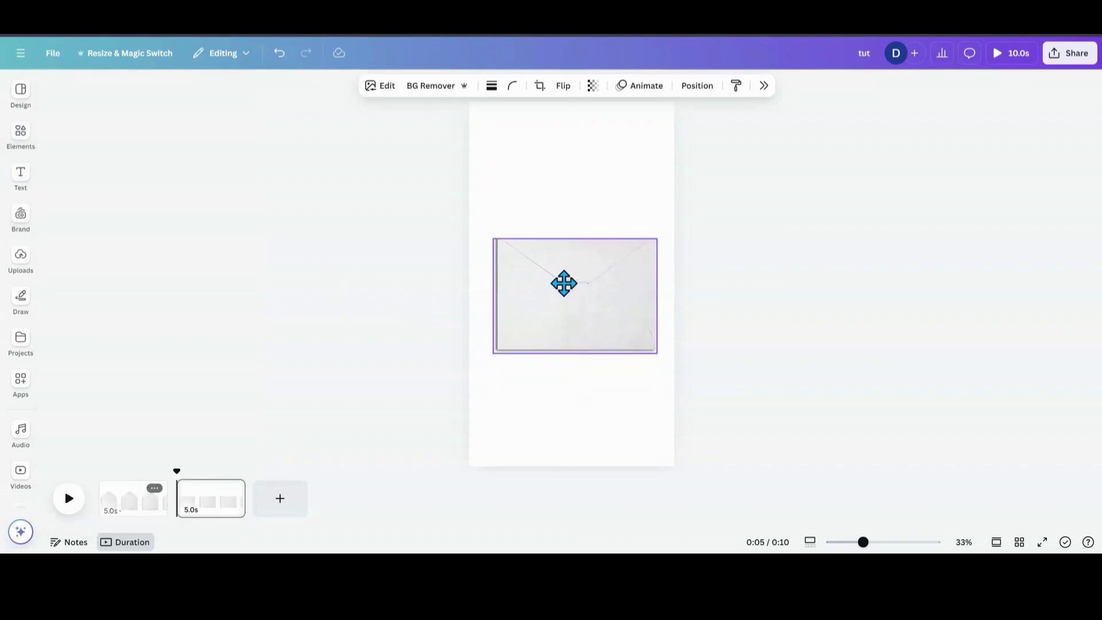
{"action": "left_click", "coordinate": [21, 135]}
{"action": "left_click", "coordinate": [20, 261]}
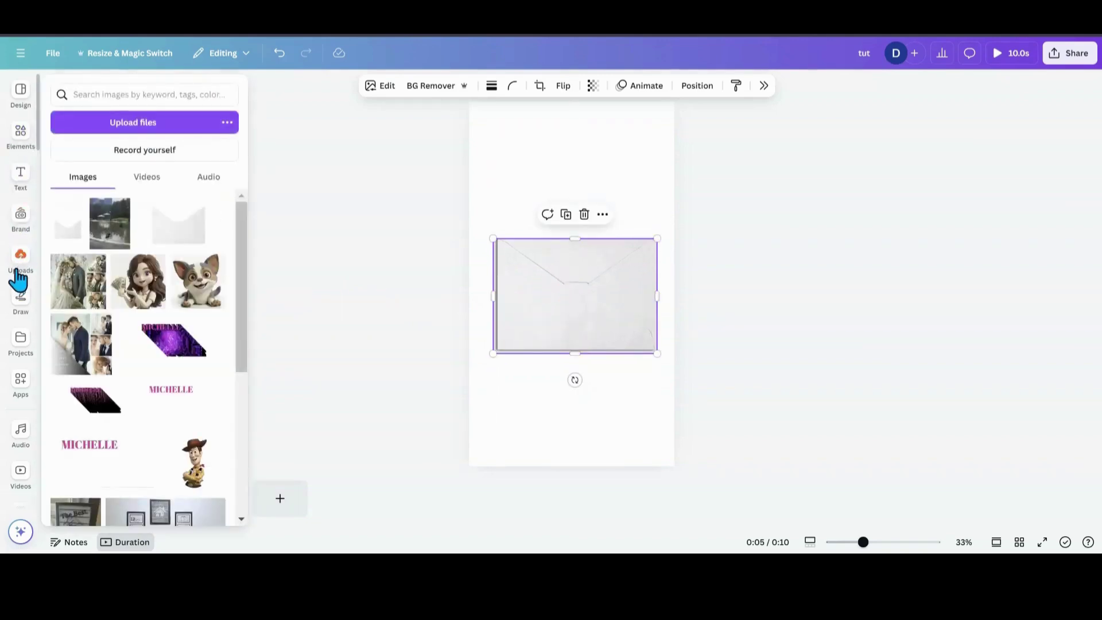
Add the uploaded cut-out envelope front to page 2, reduce it, and place it above the cropped envelope, which moves lower on the page.
{"action": "left_click", "coordinate": [63, 230]}
{"action": "left_click", "coordinate": [553, 294]}
{"action": "left_click_drag", "start_coordinate": [551, 285], "coordinate": [523, 253]}
{"action": "left_click_drag", "start_coordinate": [541, 153], "coordinate": [540, 225]}
{"action": "left_click_drag", "start_coordinate": [542, 348], "coordinate": [554, 212]}
{"action": "left_click_drag", "start_coordinate": [557, 293], "coordinate": [554, 332]}
{"action": "mouse_move", "coordinate": [542, 226]}
{"action": "left_mouse_down"}
{"action": "mouse_move", "coordinate": [556, 221]}
{"action": "mouse_move", "coordinate": [558, 235]}
{"action": "mouse_move", "coordinate": [533, 224]}
{"action": "mouse_move", "coordinate": [542, 239]}
{"action": "left_mouse_up"}
{"action": "left_click", "coordinate": [550, 331]}
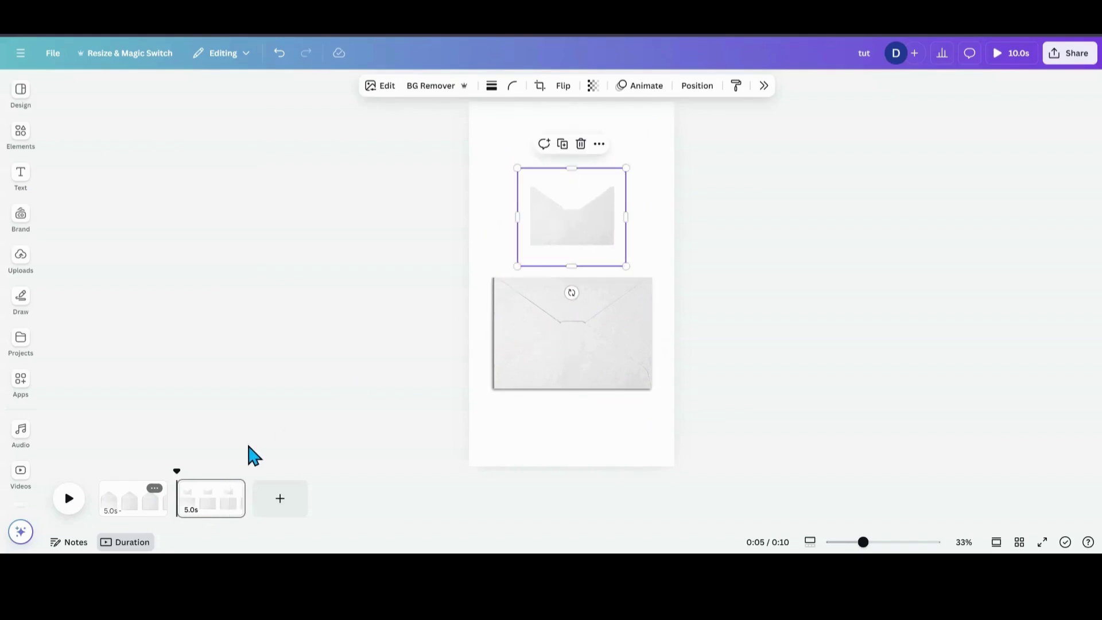
Move the open envelope from page 1 onto page 2 and delete the emptied first page.
{"action": "left_click", "coordinate": [129, 507]}
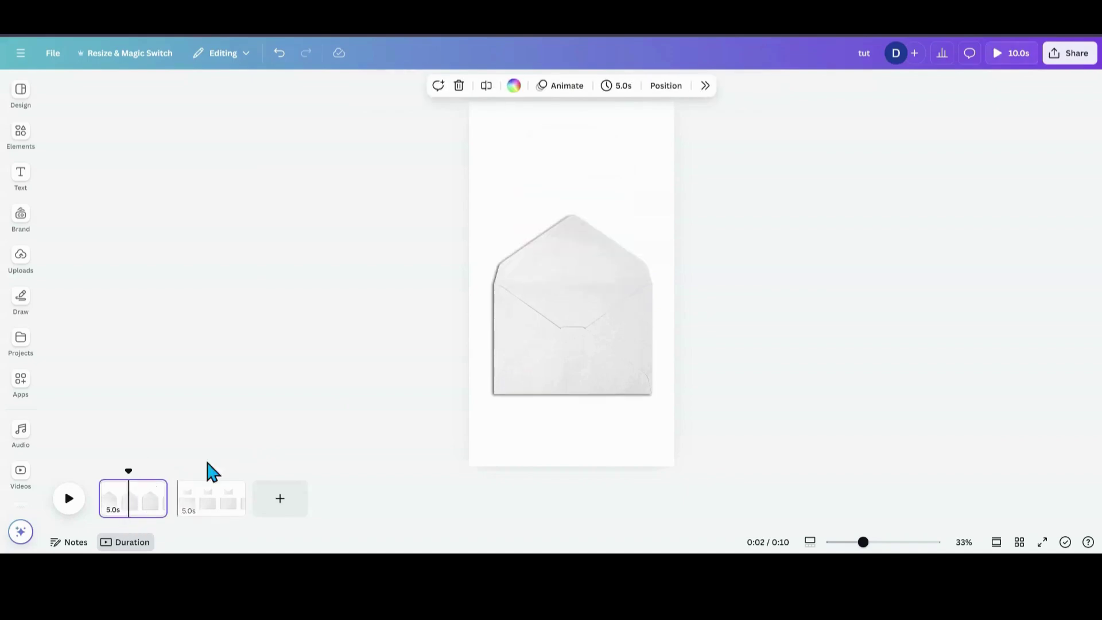
{"action": "left_click", "coordinate": [522, 335]}
{"action": "left_click_drag", "start_coordinate": [553, 320], "coordinate": [213, 509]}
{"action": "left_click", "coordinate": [152, 489]}
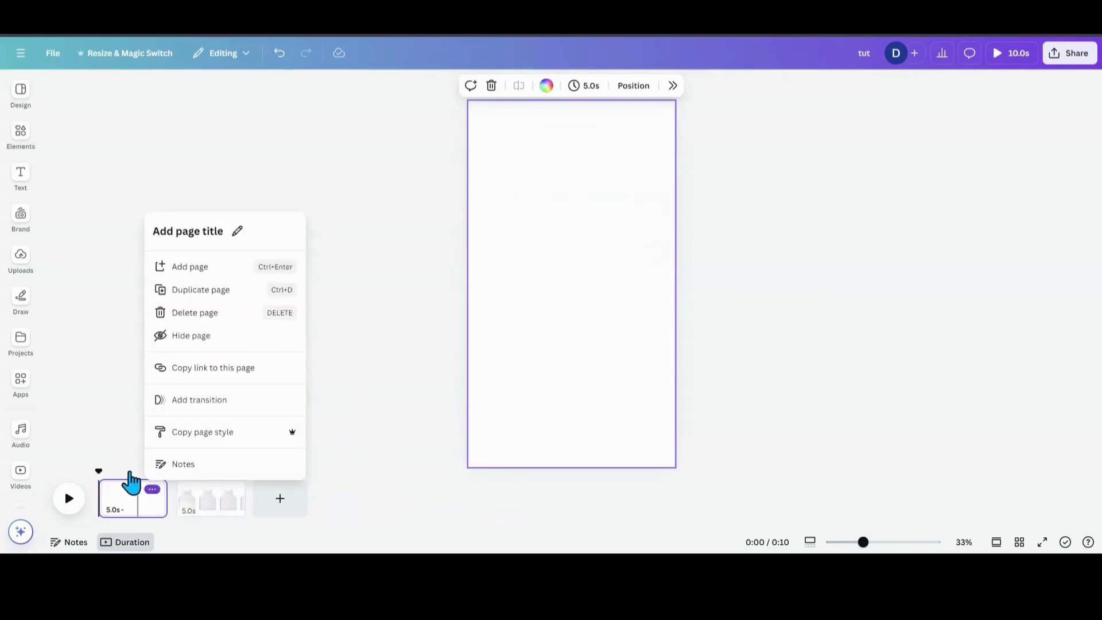
{"action": "left_click", "coordinate": [179, 317]}
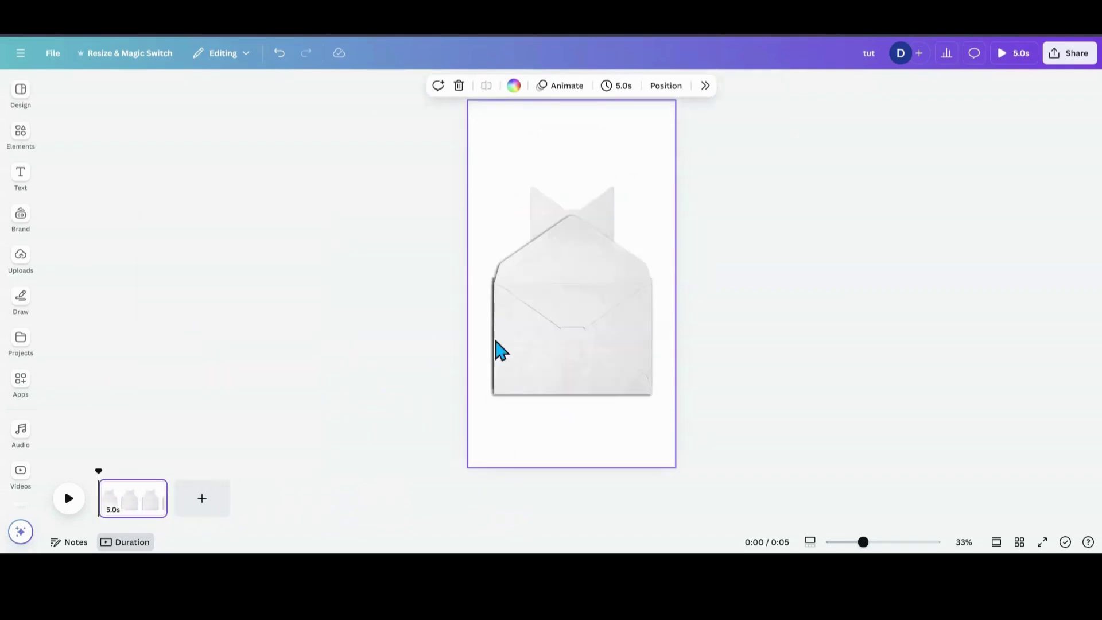
Align the open envelope over the cropped envelope and crop it from below so only the flap remains.
{"action": "mouse_move", "coordinate": [570, 347]}
{"action": "left_mouse_down"}
{"action": "mouse_move", "coordinate": [588, 364]}
{"action": "mouse_move", "coordinate": [563, 402]}
{"action": "mouse_move", "coordinate": [609, 400]}
{"action": "mouse_move", "coordinate": [591, 367]}
{"action": "mouse_move", "coordinate": [573, 360]}
{"action": "mouse_move", "coordinate": [568, 332]}
{"action": "left_mouse_up"}
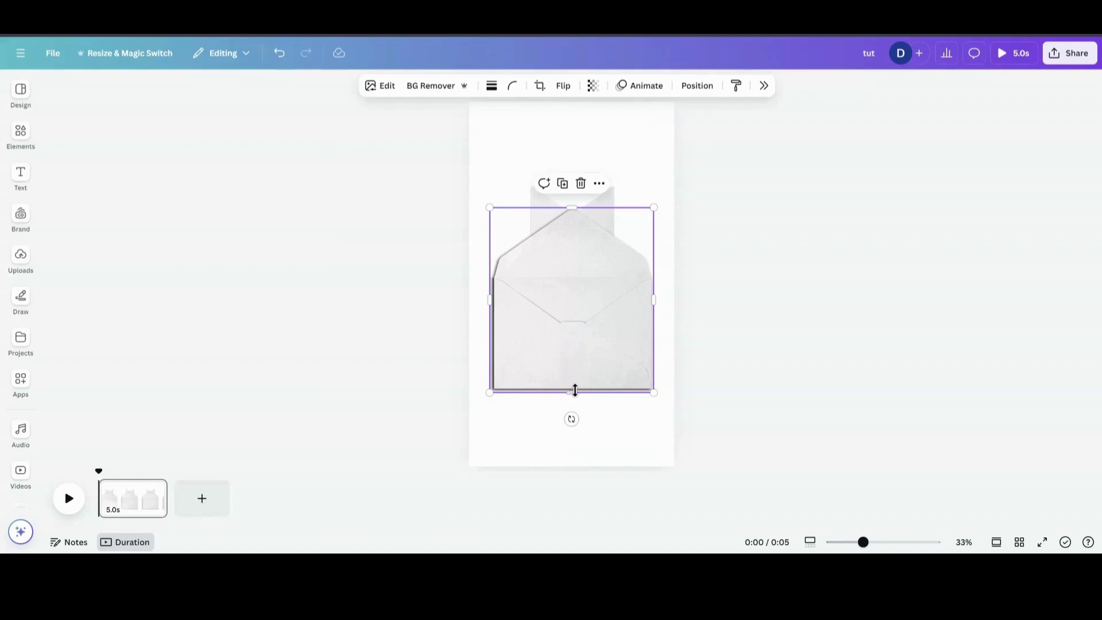
{"action": "left_click_drag", "start_coordinate": [570, 395], "coordinate": [582, 281]}
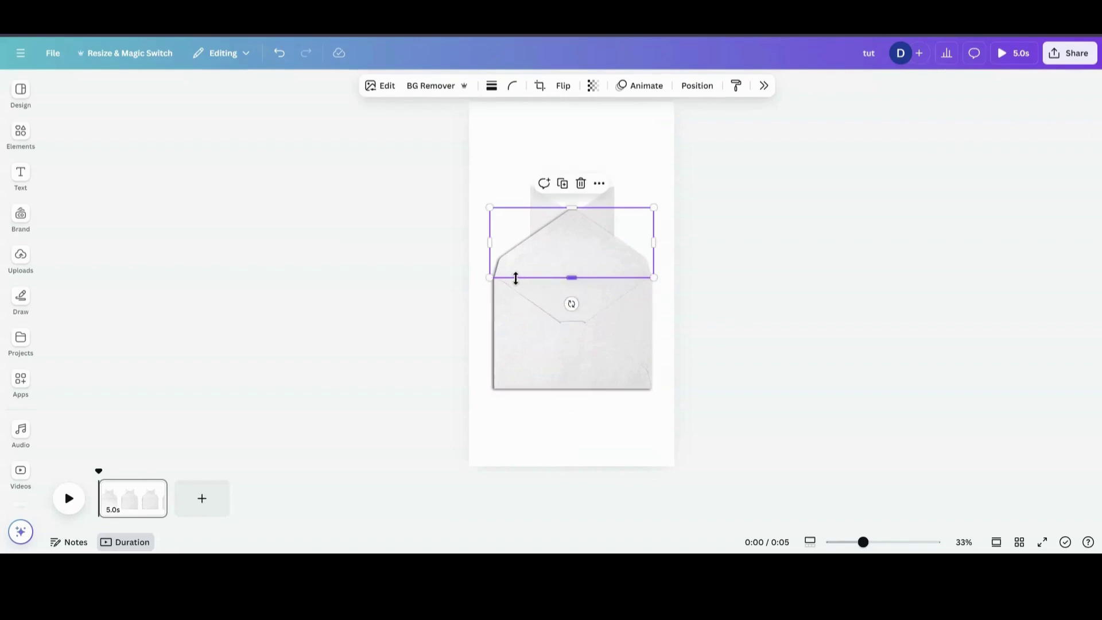
{"action": "left_click", "coordinate": [509, 171]}
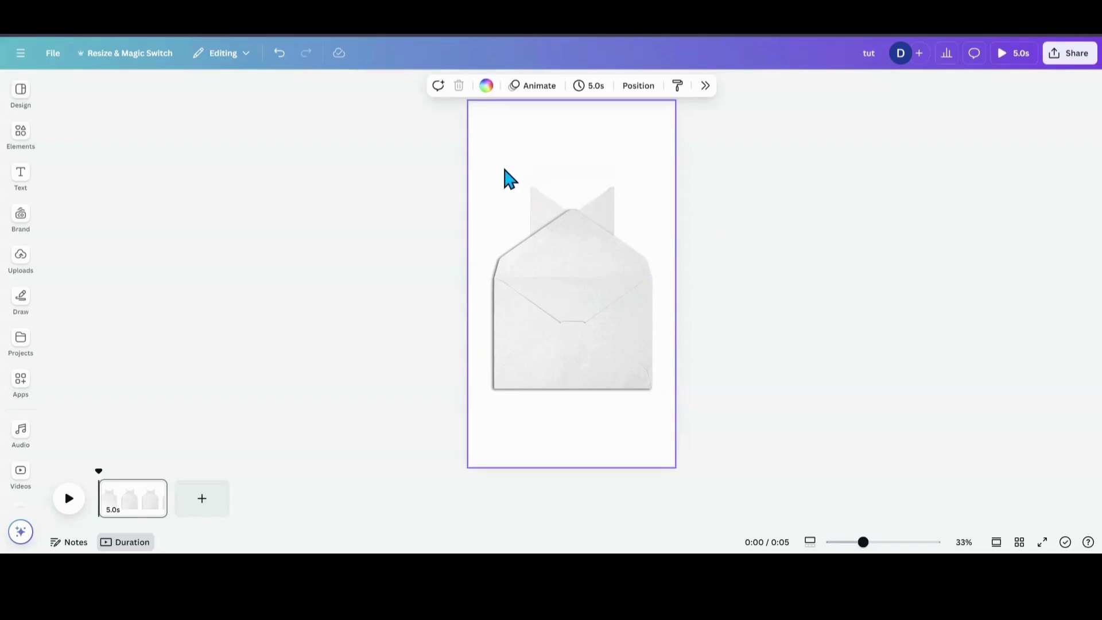
Move the cut-out envelope front higher on the page and bring it to the top of the layer order.
{"action": "left_click_drag", "start_coordinate": [592, 202], "coordinate": [595, 173]}
{"action": "left_click", "coordinate": [695, 92]}
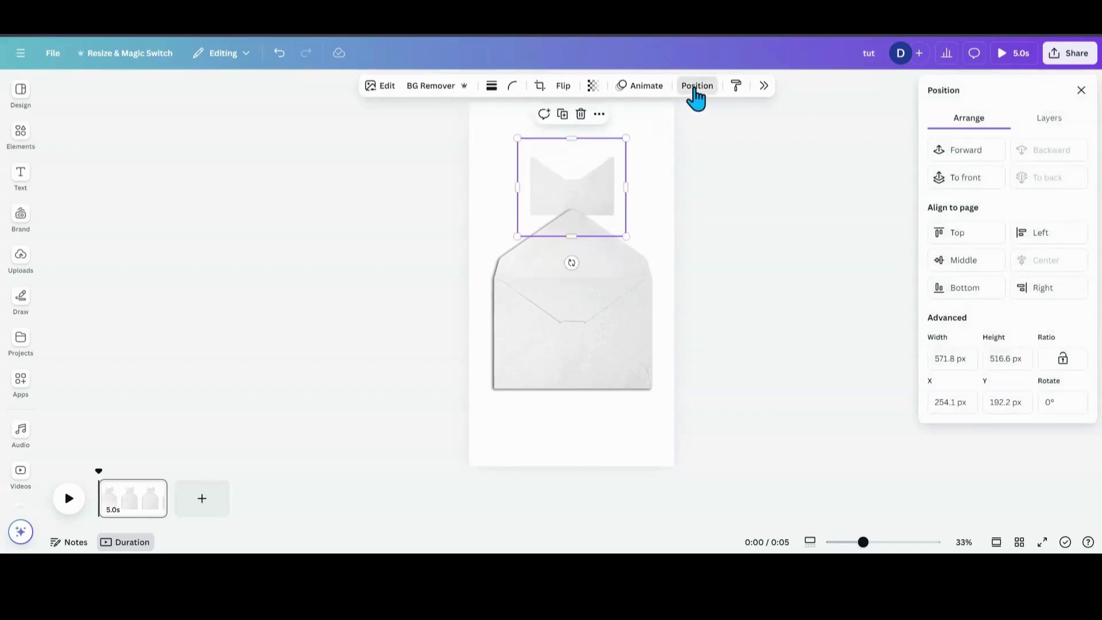
{"action": "left_click", "coordinate": [1043, 124]}
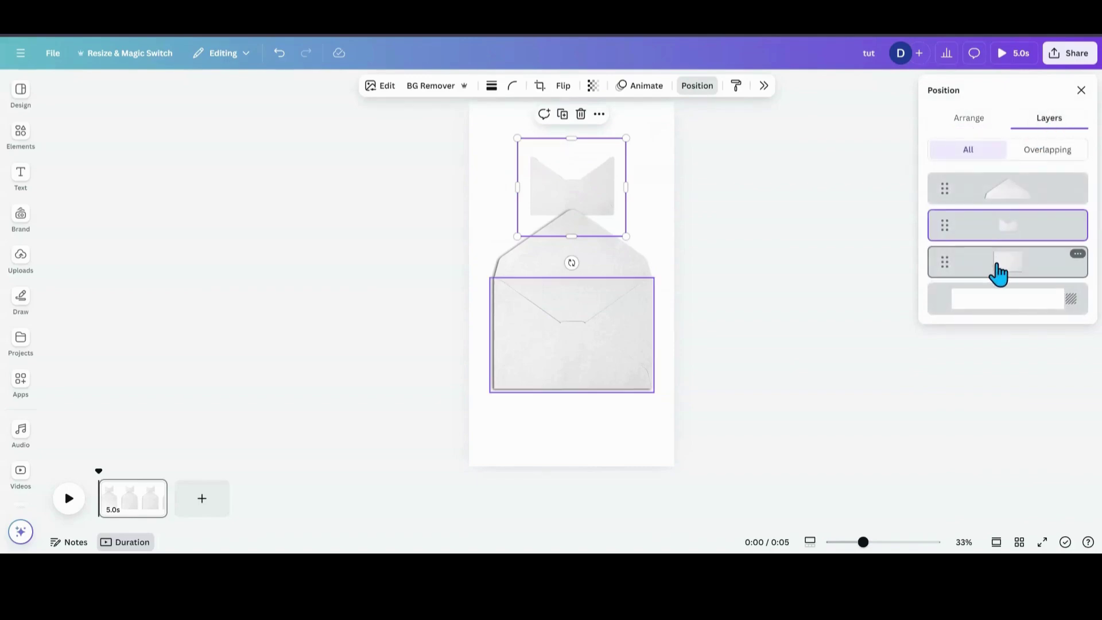
{"action": "left_click_drag", "start_coordinate": [999, 240], "coordinate": [989, 176]}
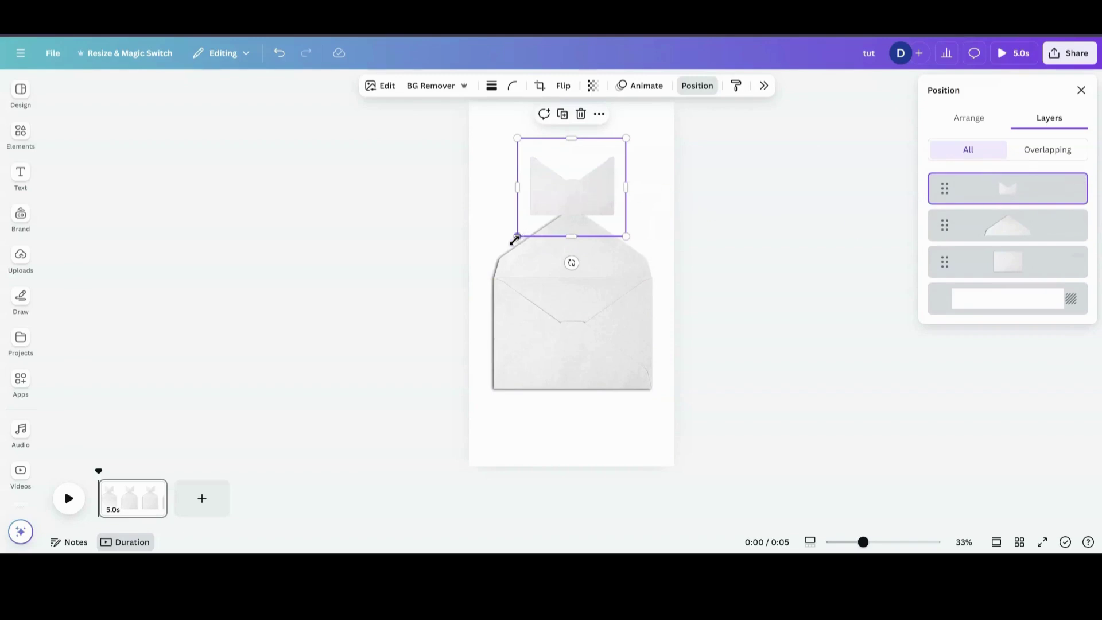
Enlarge the cut-out envelope front and position it to cover the body of the cropped envelope exactly.
{"action": "left_click_drag", "start_coordinate": [514, 240], "coordinate": [450, 305]}
{"action": "left_click_drag", "start_coordinate": [532, 251], "coordinate": [555, 362]}
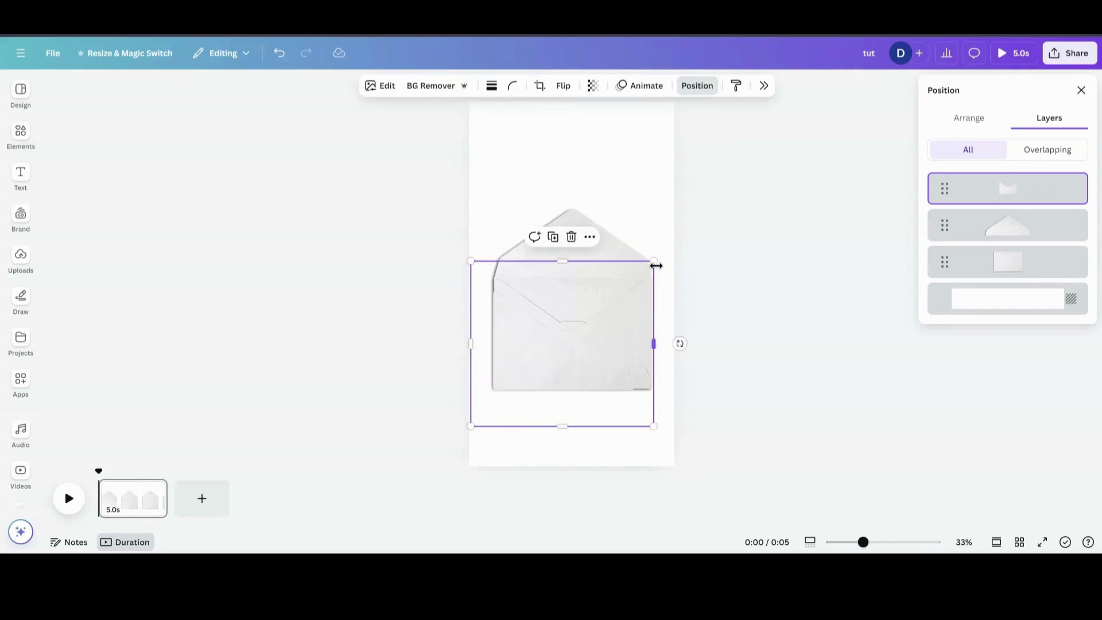
{"action": "left_click_drag", "start_coordinate": [655, 263], "coordinate": [663, 253]}
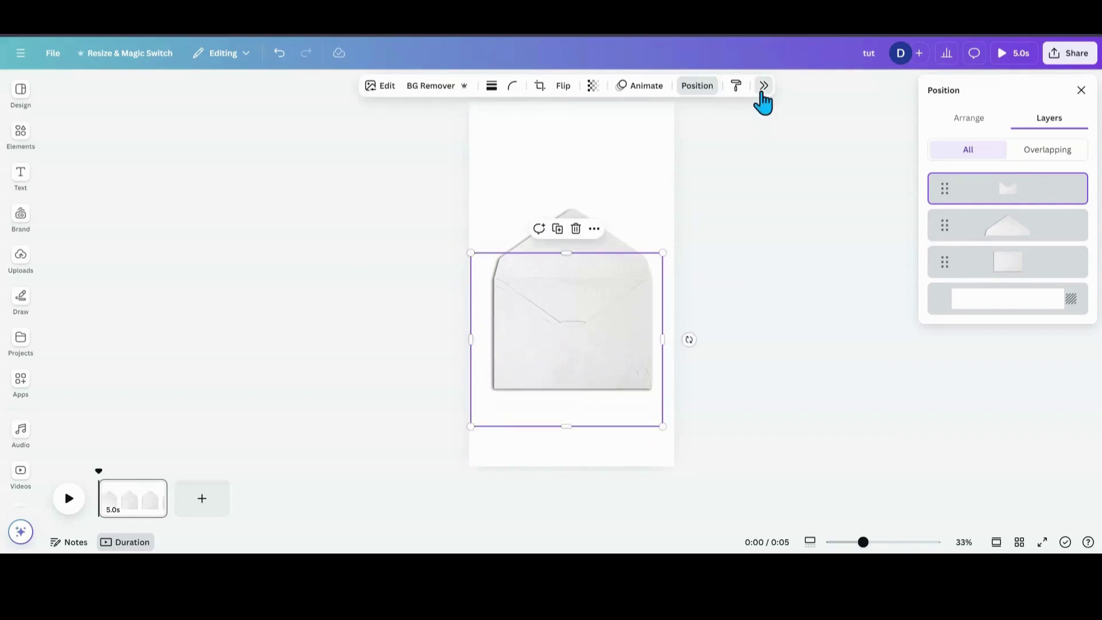
{"action": "left_click", "coordinate": [764, 86]}
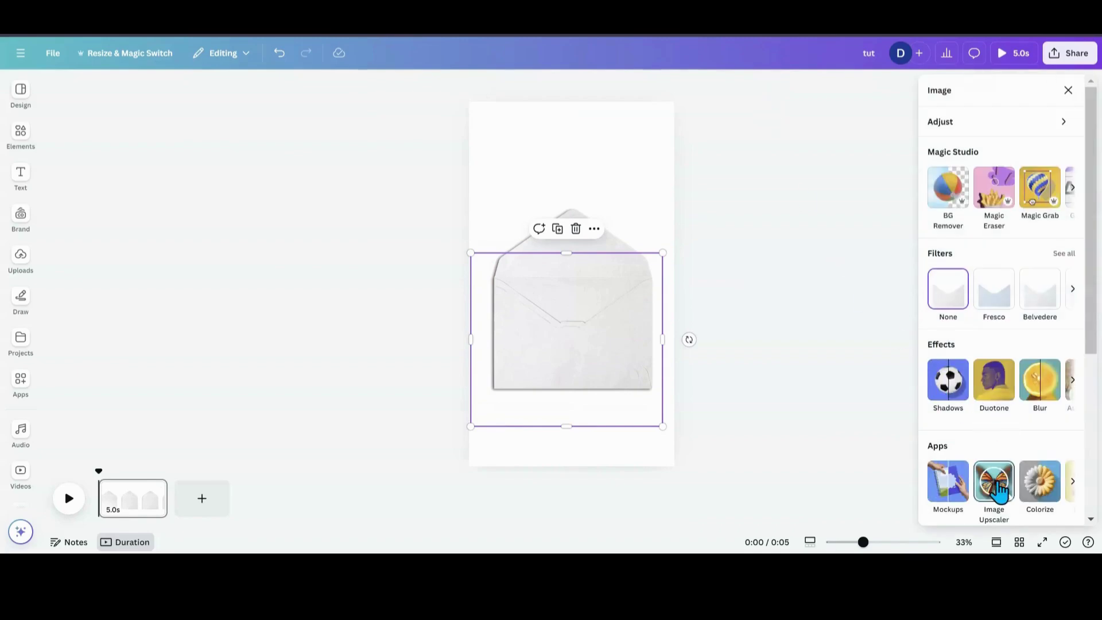
{"action": "left_click_drag", "start_coordinate": [664, 253], "coordinate": [676, 239]}
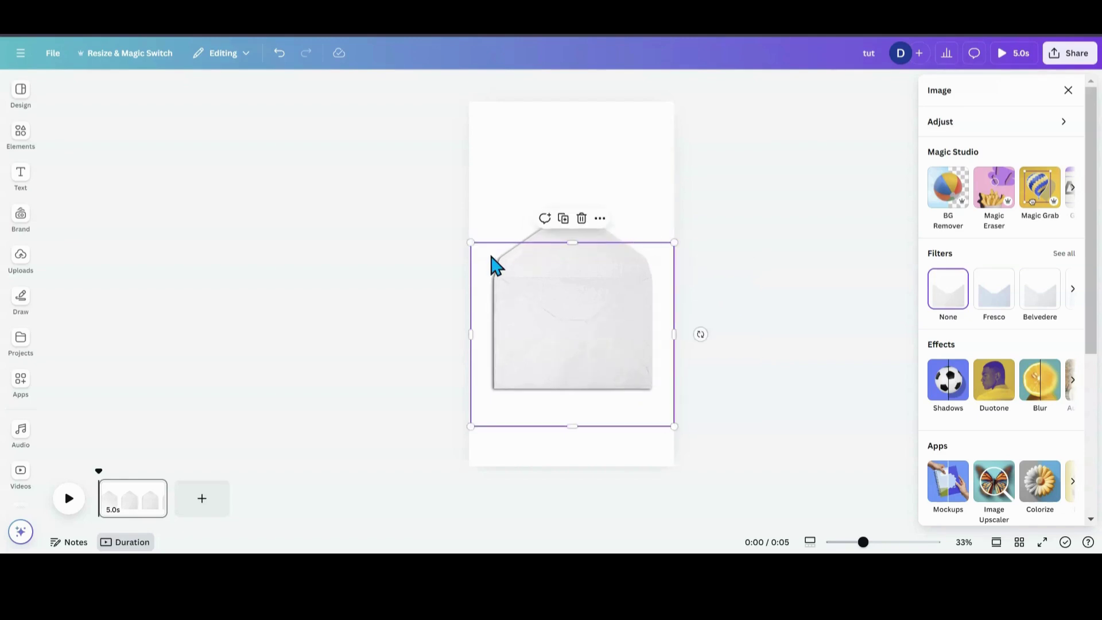
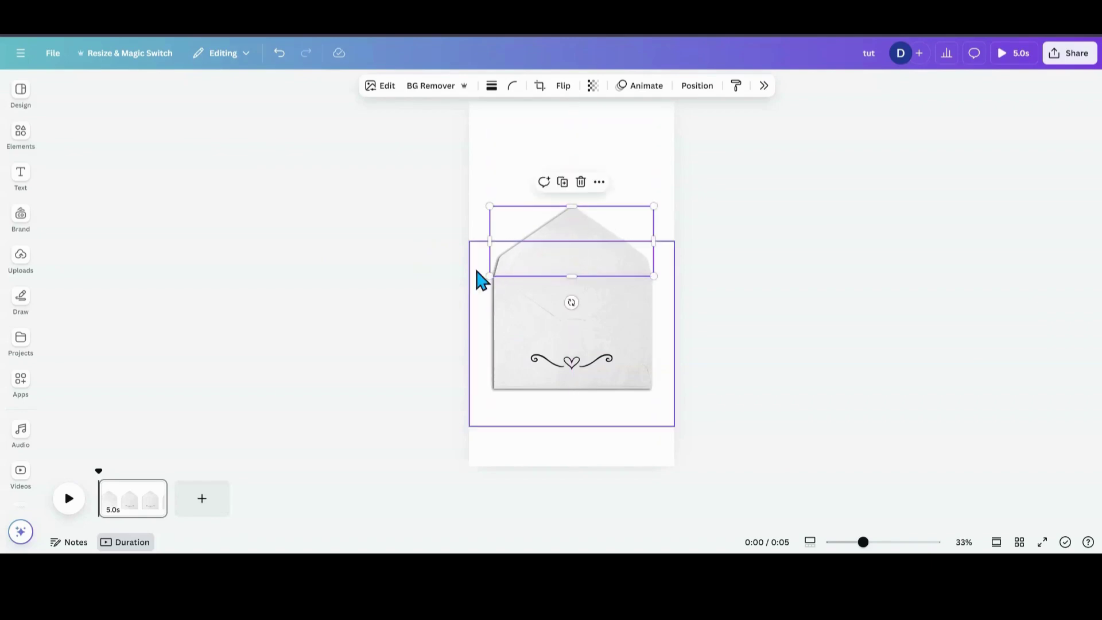
Nudge the envelope flap down slightly to close the gap along the envelope body's upper edge.
{"action": "left_click", "coordinate": [455, 277]}
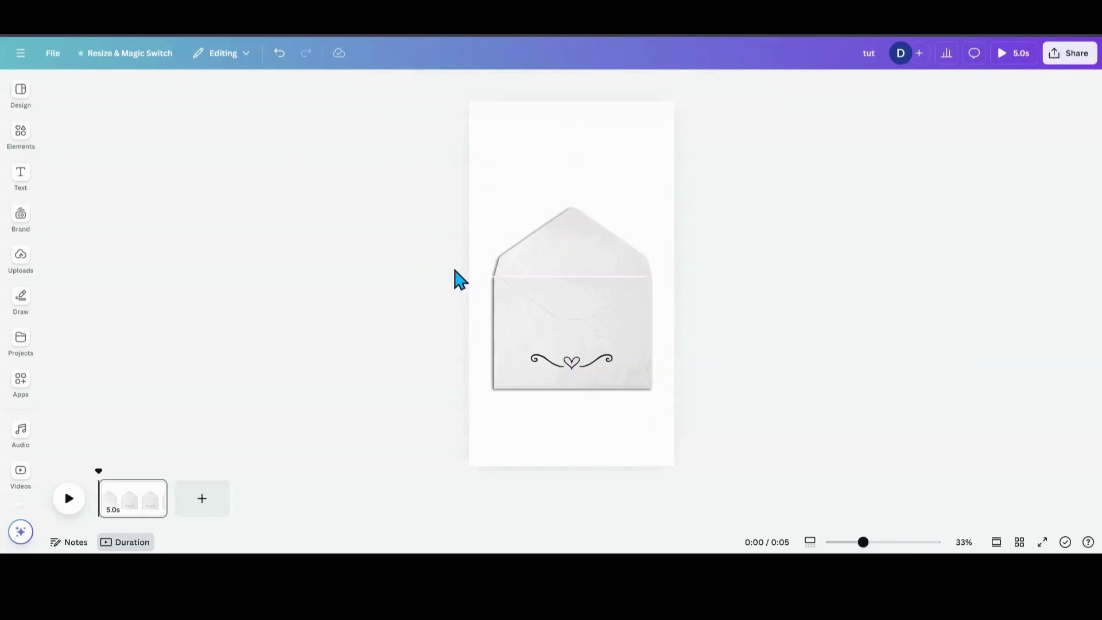
{"action": "left_click", "coordinate": [561, 246]}
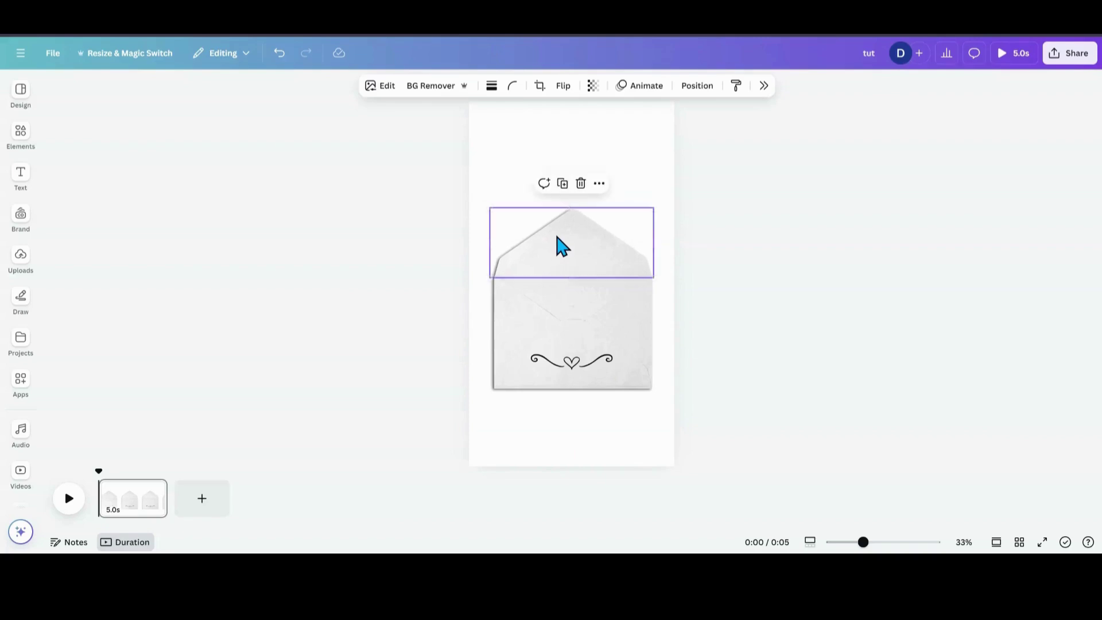
{"action": "left_click", "coordinate": [497, 438]}
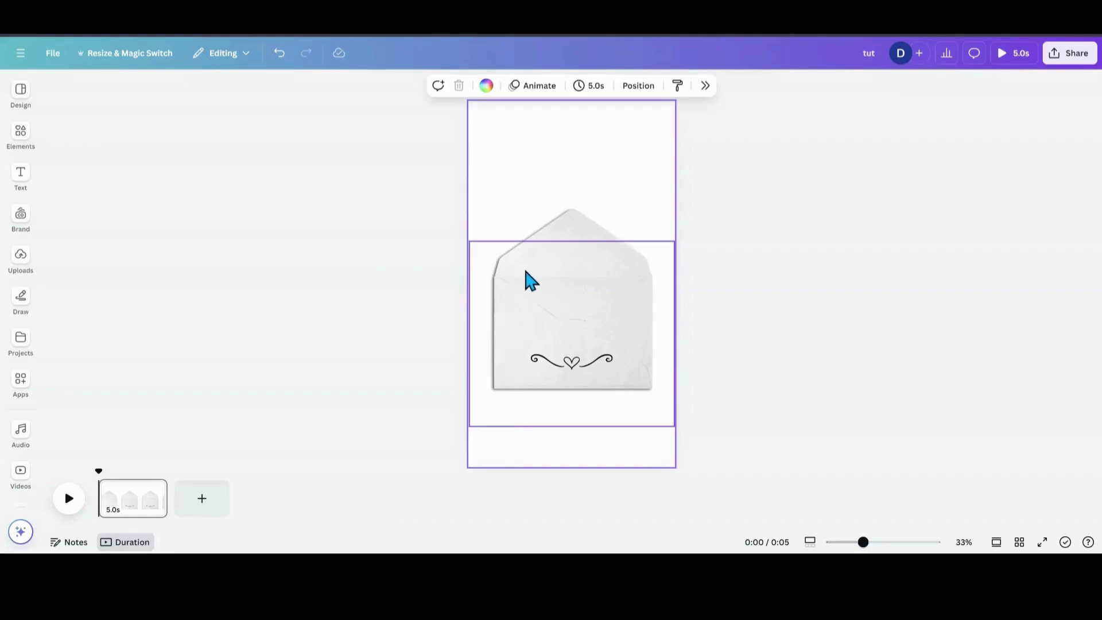
Add the white roses photo from the recently used elements and set it as the page background.
{"action": "left_click", "coordinate": [27, 149]}
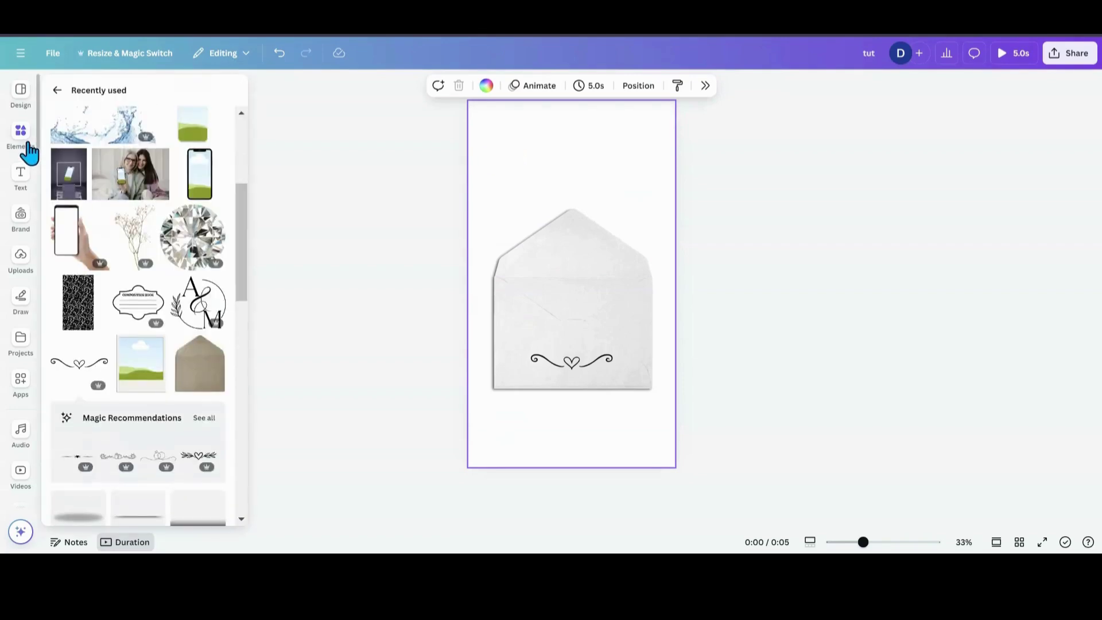
{"action": "scroll", "coordinate": [129, 296], "scroll_direction": "up", "scroll_amount": 5}
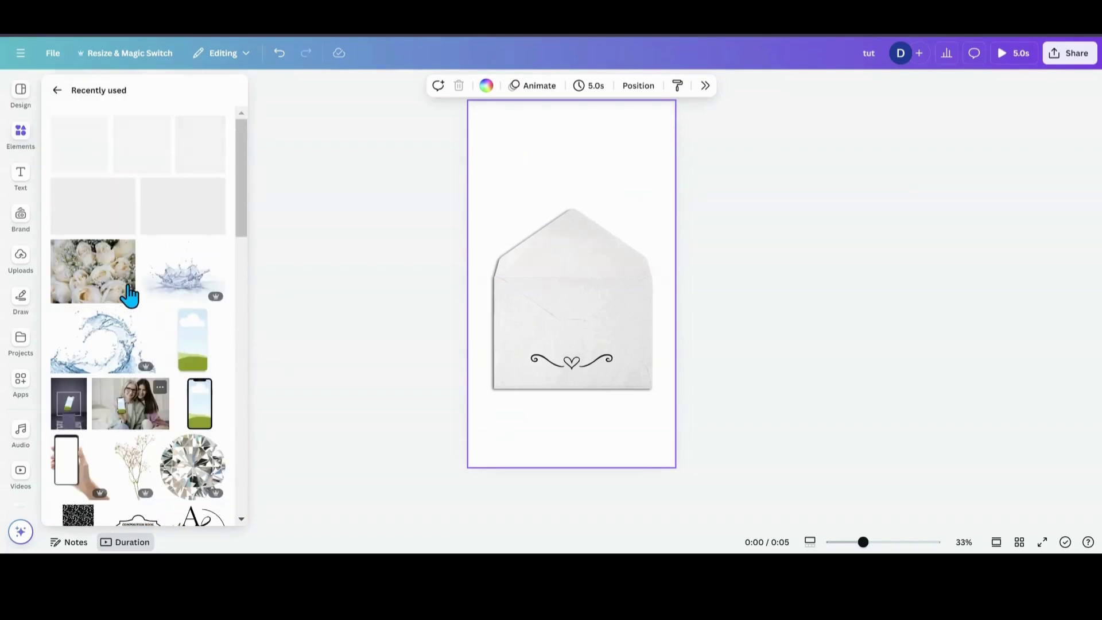
{"action": "left_click", "coordinate": [97, 280]}
{"action": "left_click", "coordinate": [598, 198]}
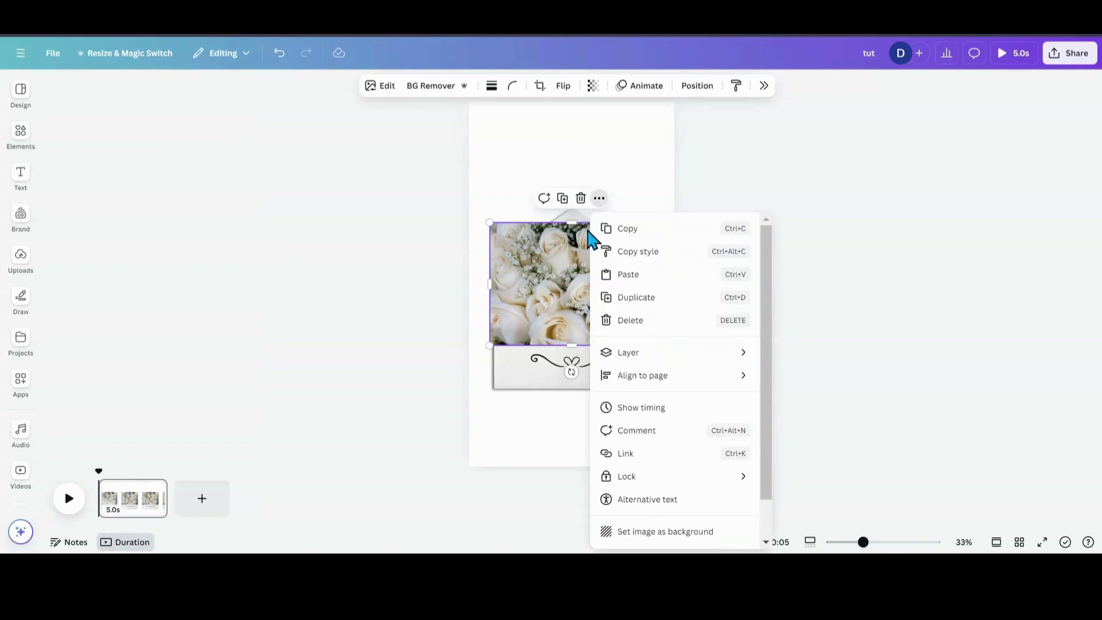
{"action": "left_click", "coordinate": [651, 533]}
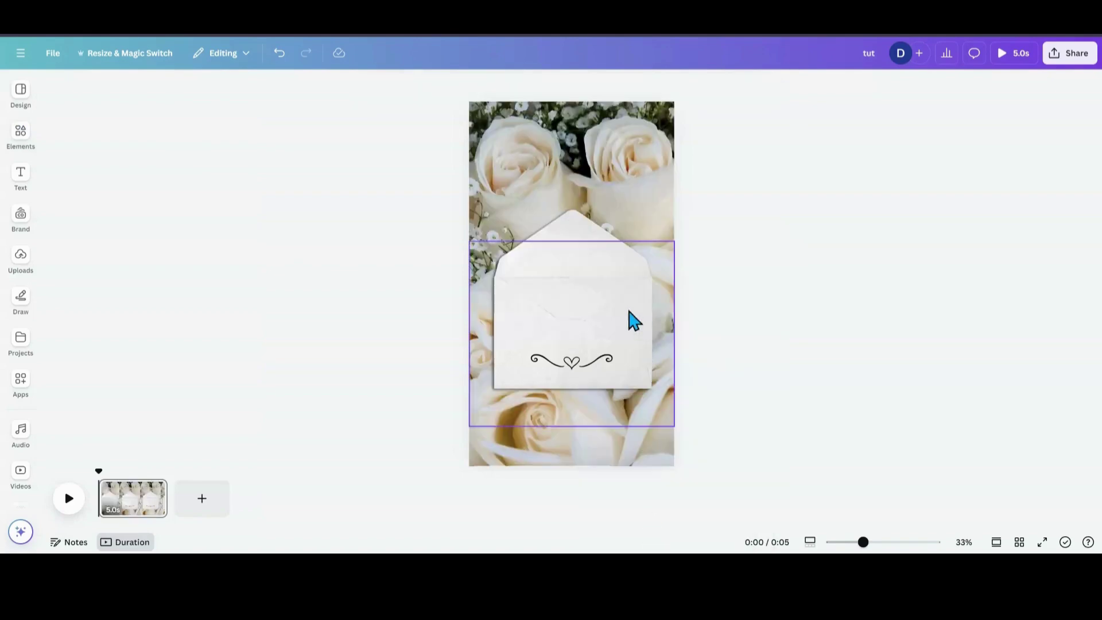
Fade the white roses background by setting its transparency to about 21.
{"action": "left_click", "coordinate": [587, 172]}
{"action": "left_click", "coordinate": [587, 86]}
{"action": "left_click_drag", "start_coordinate": [602, 135], "coordinate": [547, 138]}
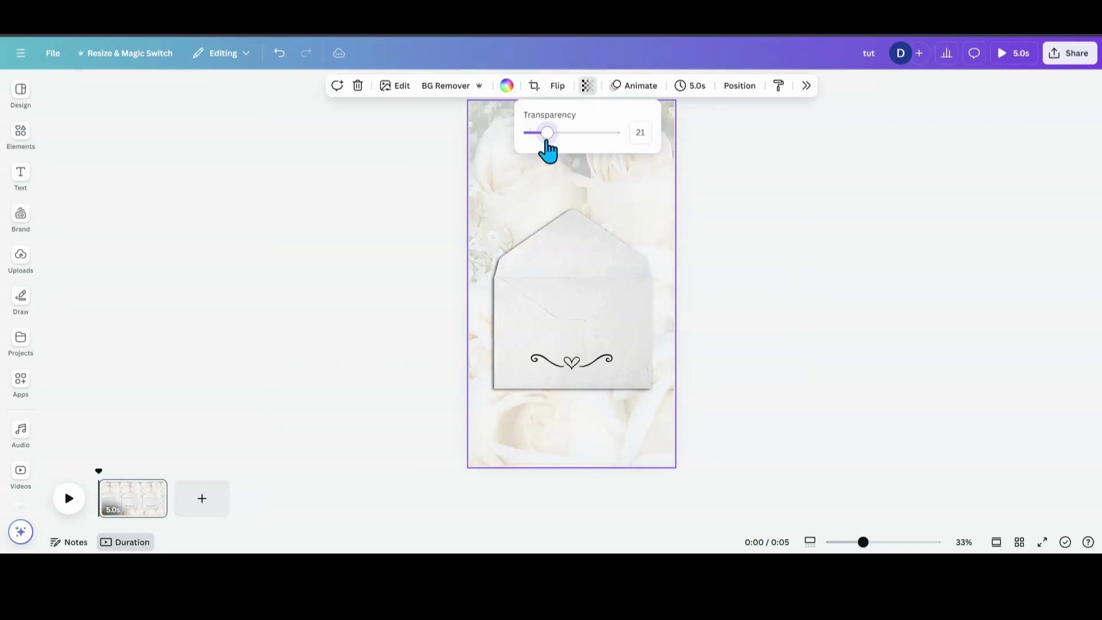
{"action": "left_click", "coordinate": [336, 246]}
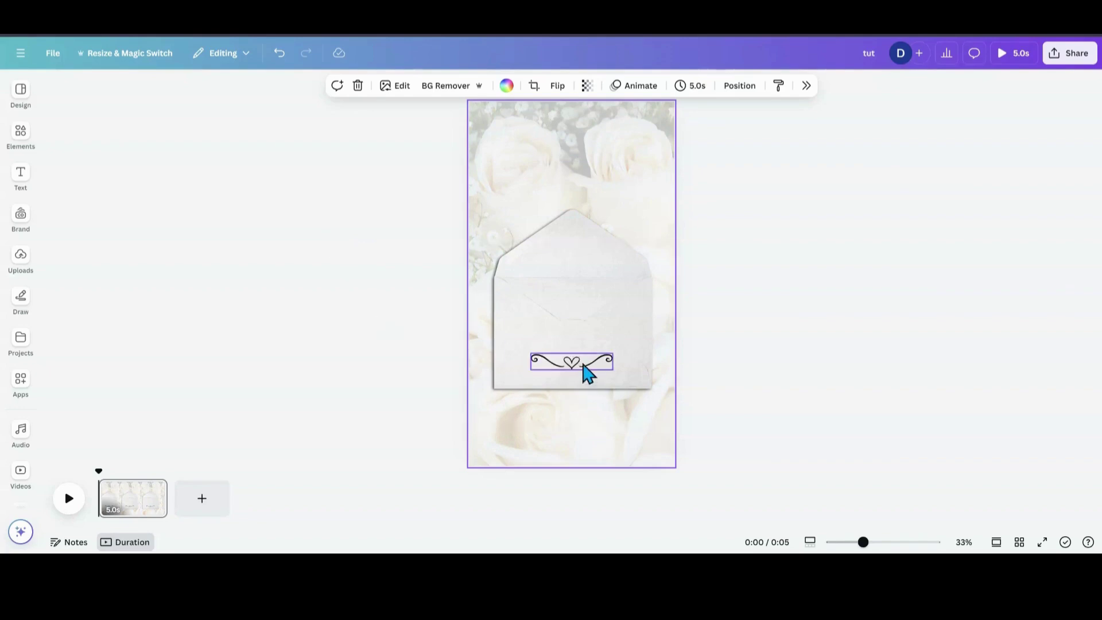
Flip the envelope flap vertically and move it down over the envelope body.
{"action": "left_click", "coordinate": [564, 241]}
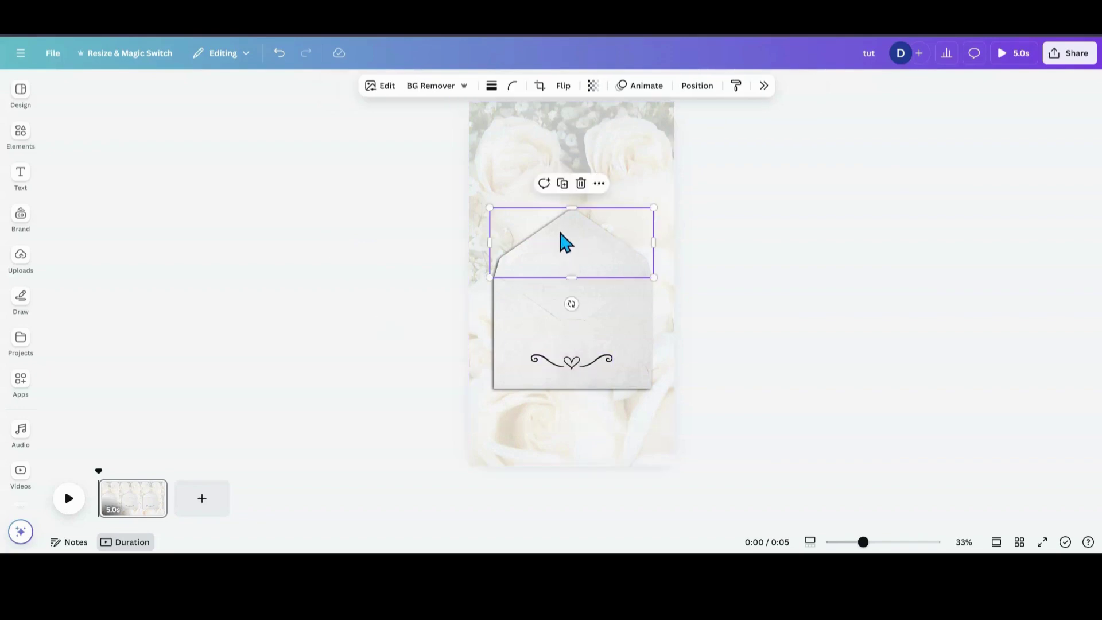
{"action": "left_click", "coordinate": [563, 88]}
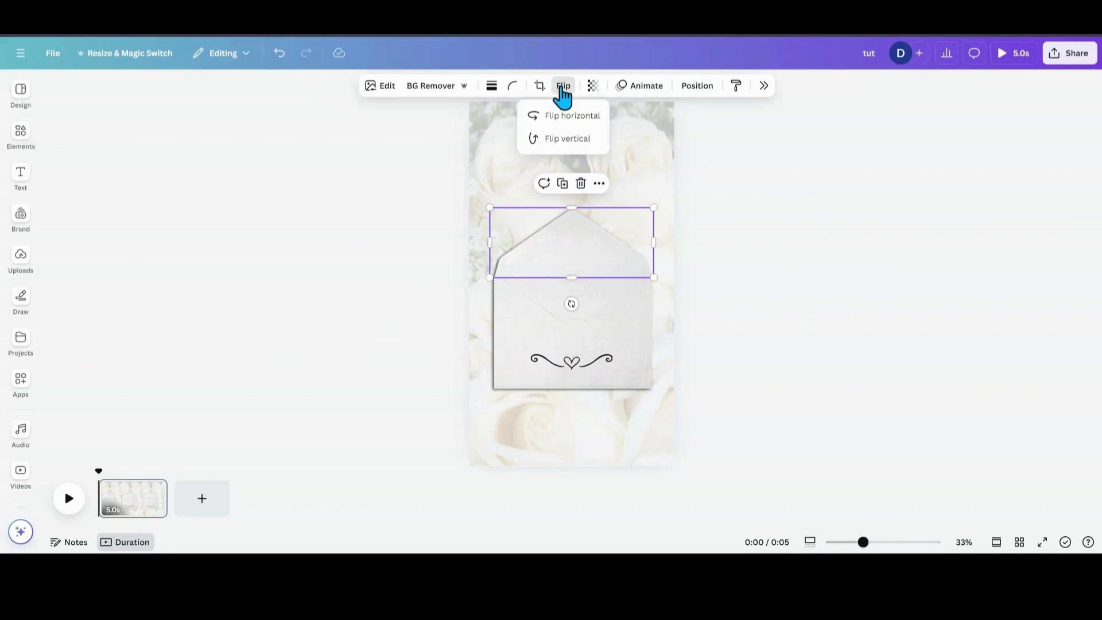
{"action": "left_click", "coordinate": [566, 141]}
{"action": "left_click_drag", "start_coordinate": [566, 238], "coordinate": [564, 296]}
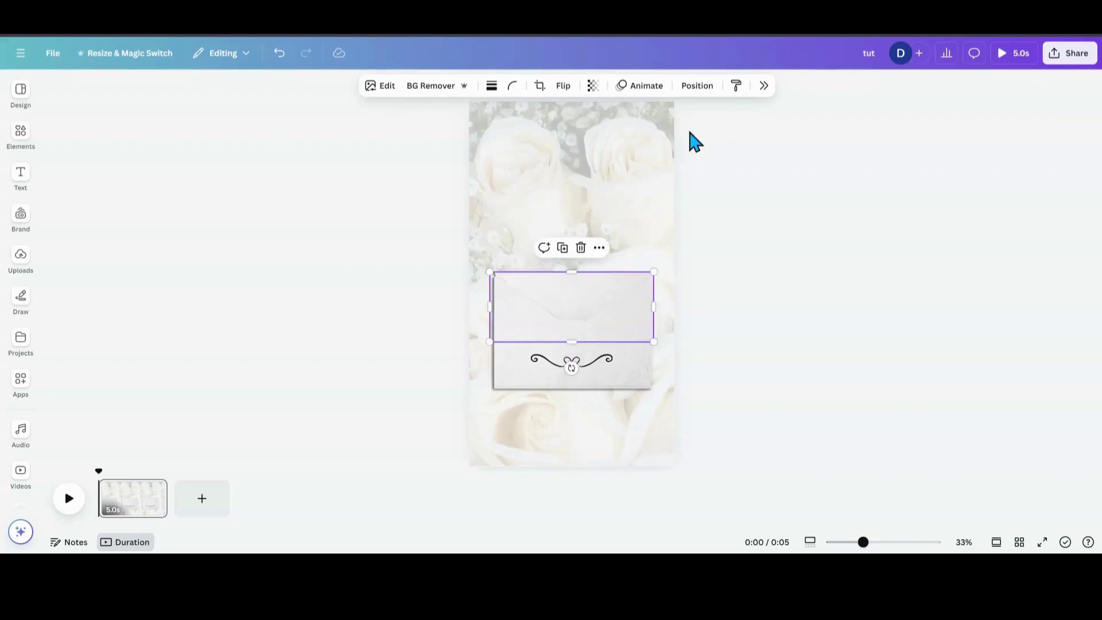
Bring the flipped flap to the top of the layers and align it with the envelope body's upper edge.
{"action": "left_click", "coordinate": [698, 89]}
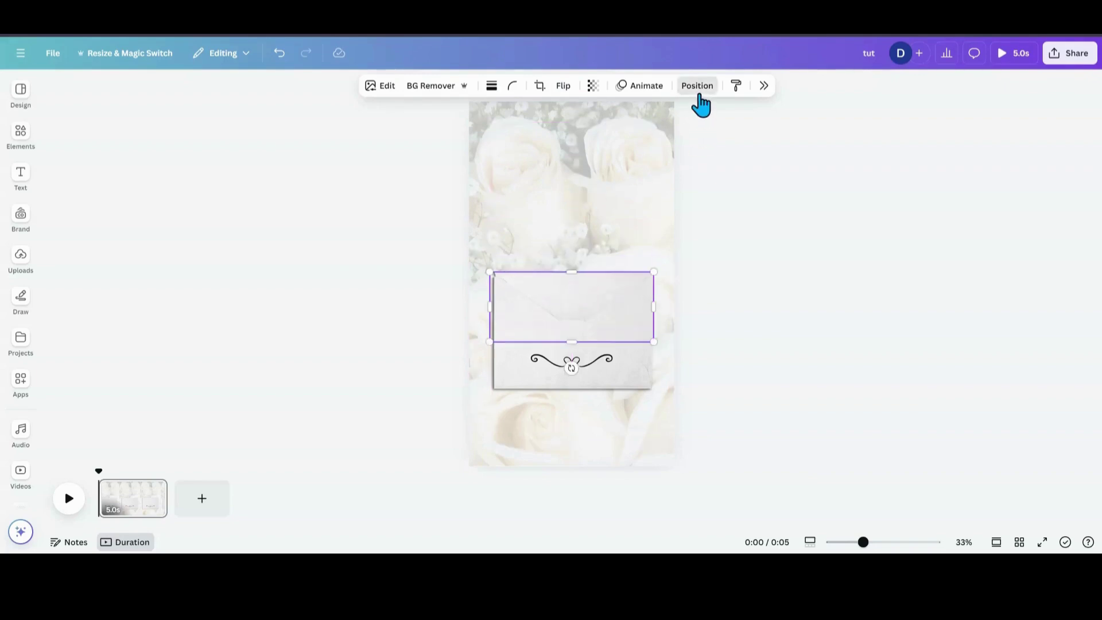
{"action": "left_click_drag", "start_coordinate": [959, 265], "coordinate": [1007, 192]}
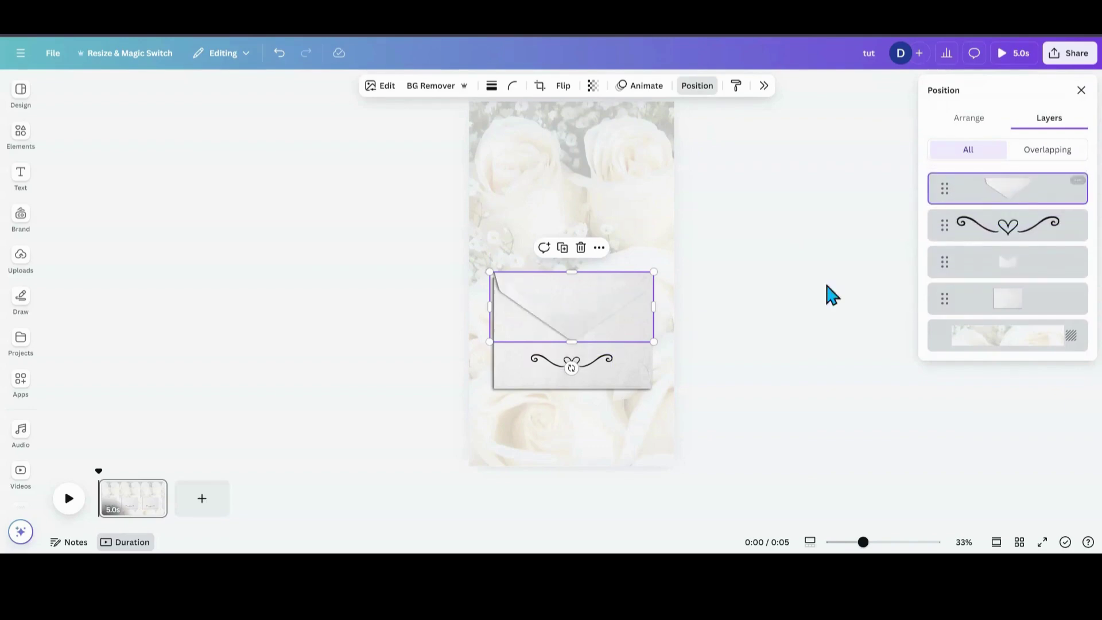
{"action": "left_click_drag", "start_coordinate": [565, 303], "coordinate": [564, 303]}
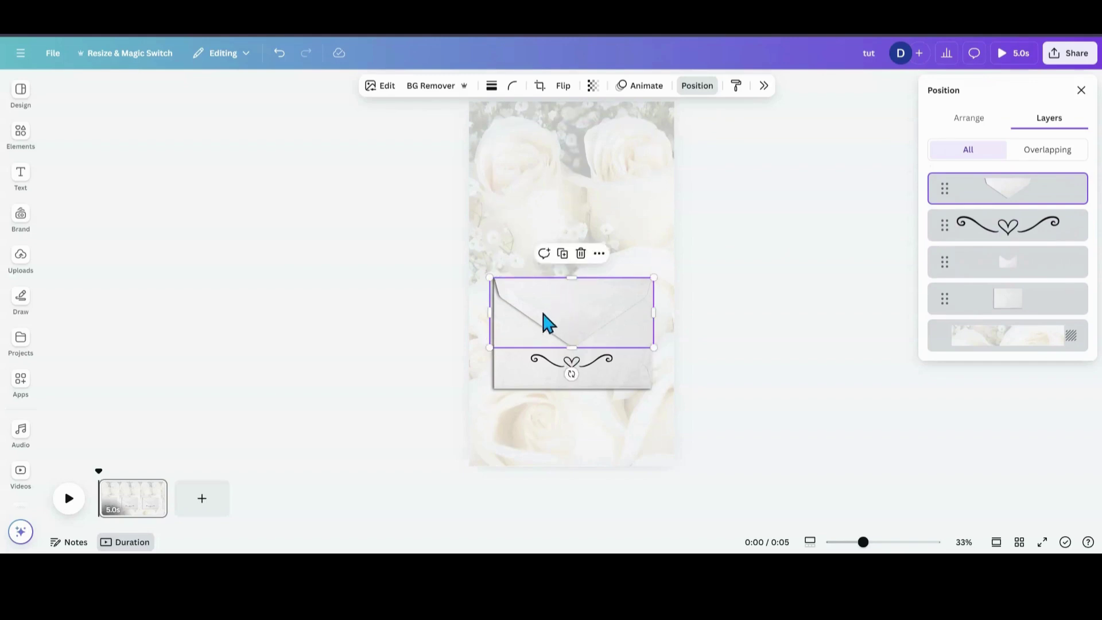
{"action": "key", "text": "Escape"}
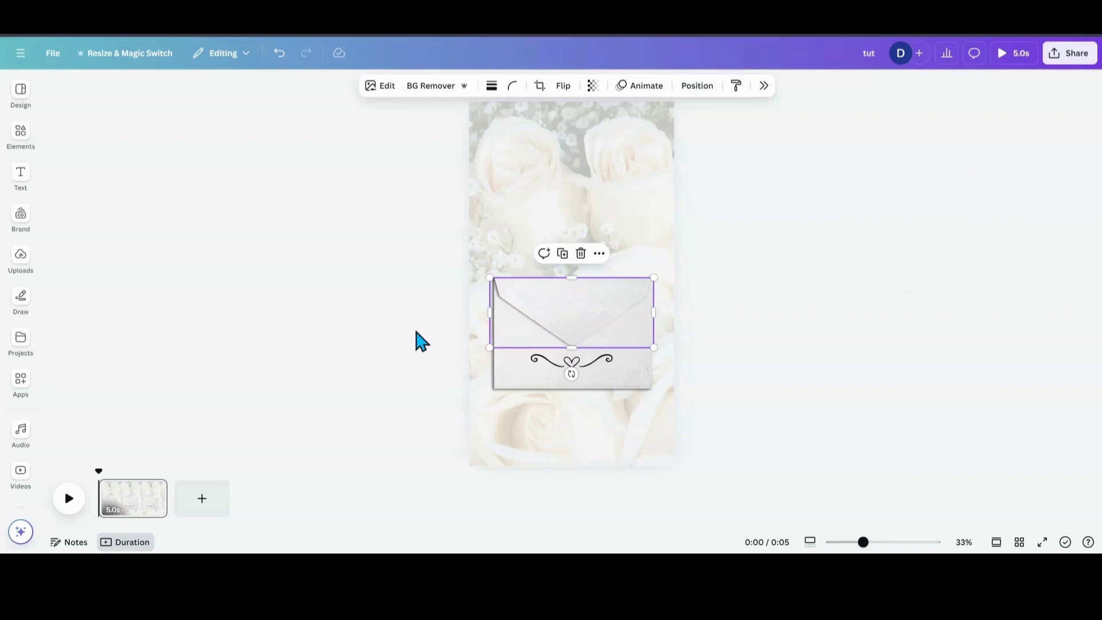
Add the A & M monogram from the recently used elements and place it at small size, centred on the closed flap.
{"action": "left_click", "coordinate": [15, 150]}
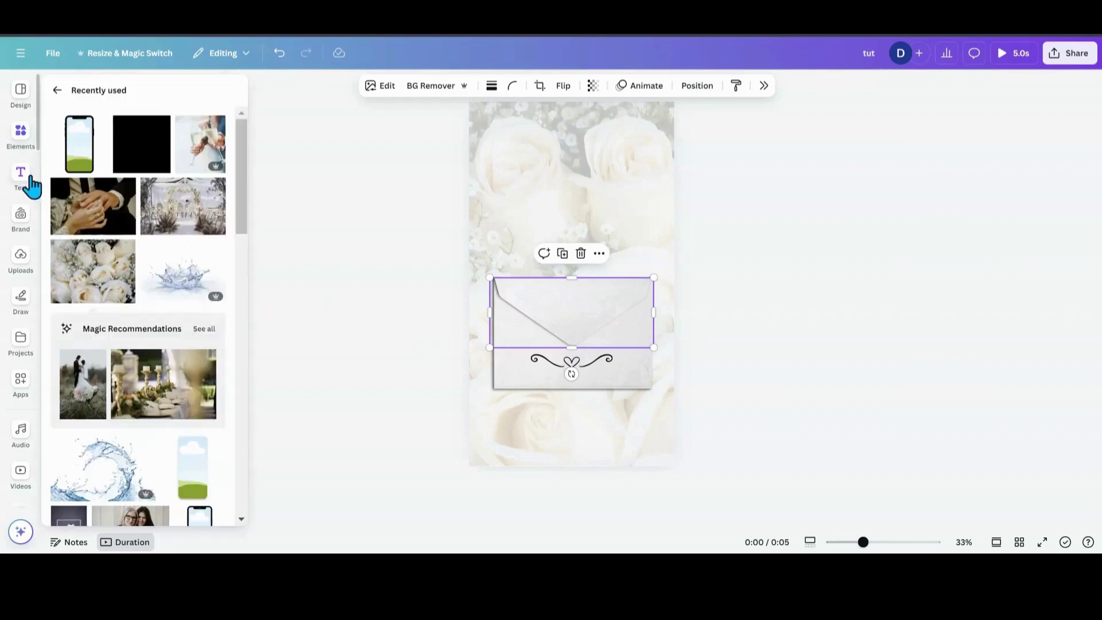
{"action": "scroll", "coordinate": [122, 362], "scroll_direction": "down", "scroll_amount": 4}
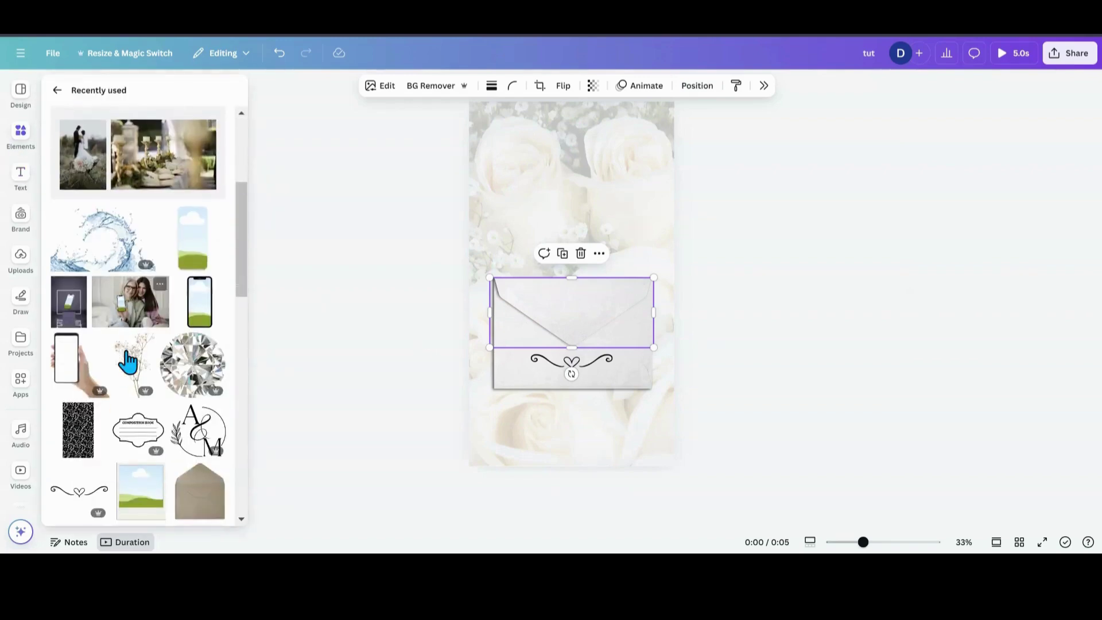
{"action": "left_click", "coordinate": [182, 438]}
{"action": "left_click_drag", "start_coordinate": [529, 246], "coordinate": [577, 320]}
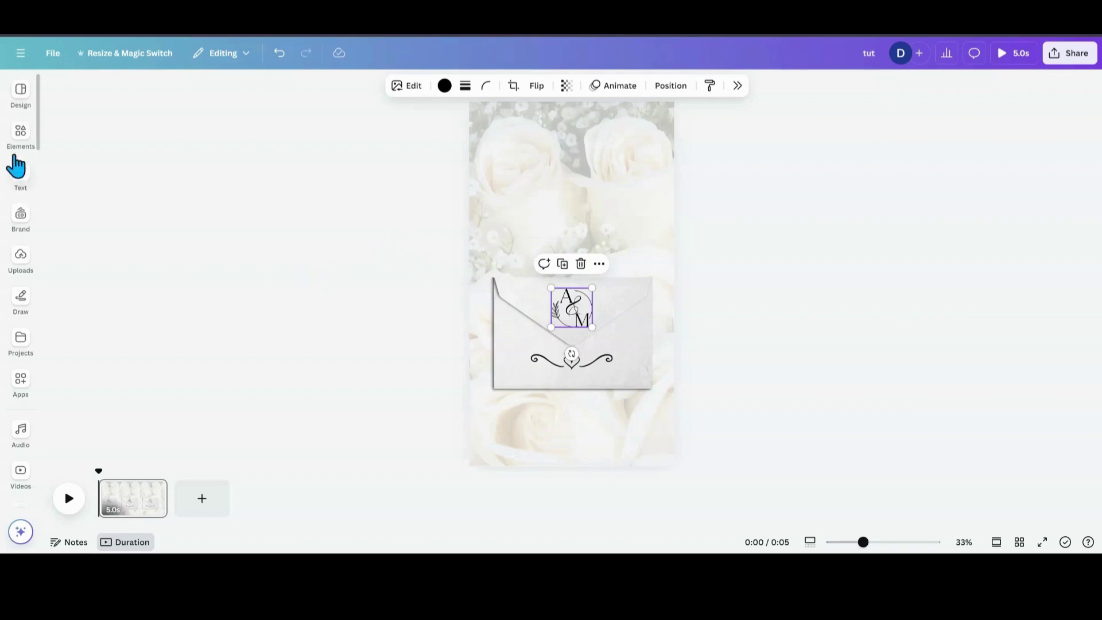
Add the uploaded wedding photo collage to the page and place it centred just above the envelope.
{"action": "left_click", "coordinate": [21, 134]}
{"action": "left_click", "coordinate": [23, 261]}
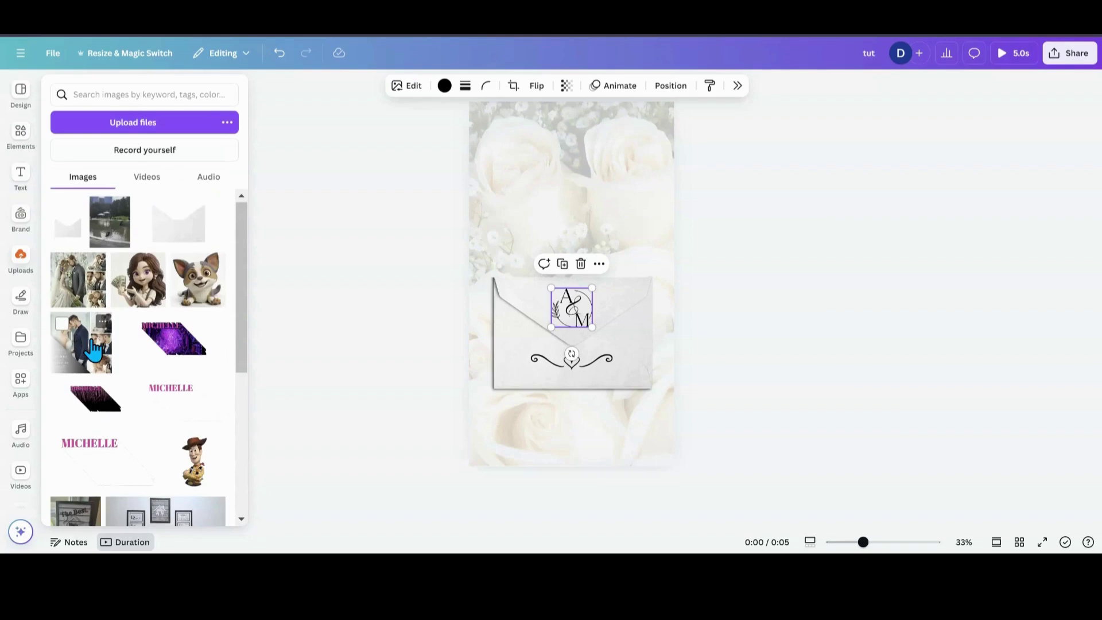
{"action": "scroll", "coordinate": [92, 350], "scroll_direction": "down", "scroll_amount": 2}
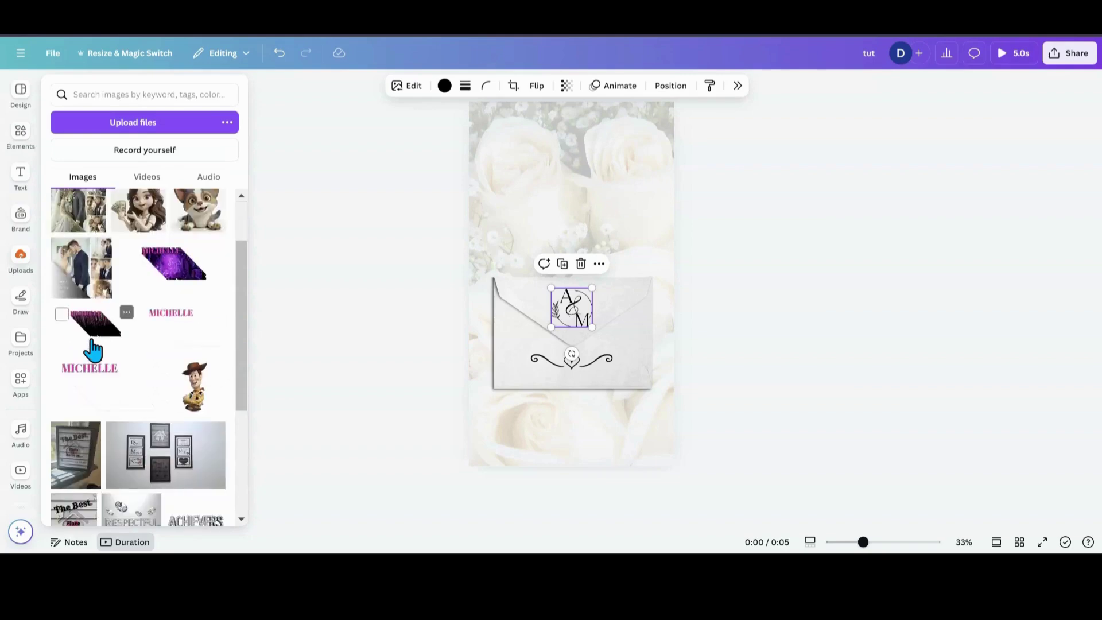
{"action": "left_click", "coordinate": [83, 287]}
{"action": "left_click_drag", "start_coordinate": [544, 294], "coordinate": [552, 224]}
{"action": "mouse_move", "coordinate": [591, 259]}
{"action": "left_mouse_down"}
{"action": "mouse_move", "coordinate": [584, 264]}
{"action": "mouse_move", "coordinate": [579, 244]}
{"action": "mouse_move", "coordinate": [582, 252]}
{"action": "left_mouse_up"}
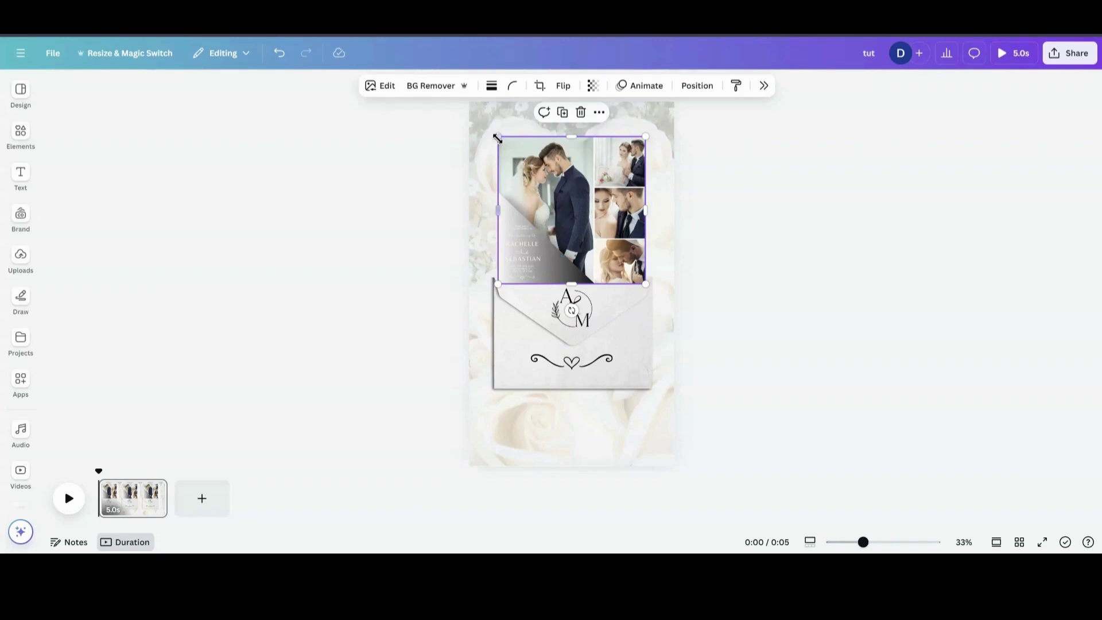
Shrink the collage to fit inside the envelope, rotate it 90 degrees counterclockwise, and place it in the open area above the envelope.
{"action": "left_click_drag", "start_coordinate": [499, 140], "coordinate": [521, 165]}
{"action": "left_click_drag", "start_coordinate": [568, 207], "coordinate": [560, 218]}
{"action": "left_click_drag", "start_coordinate": [626, 246], "coordinate": [613, 263]}
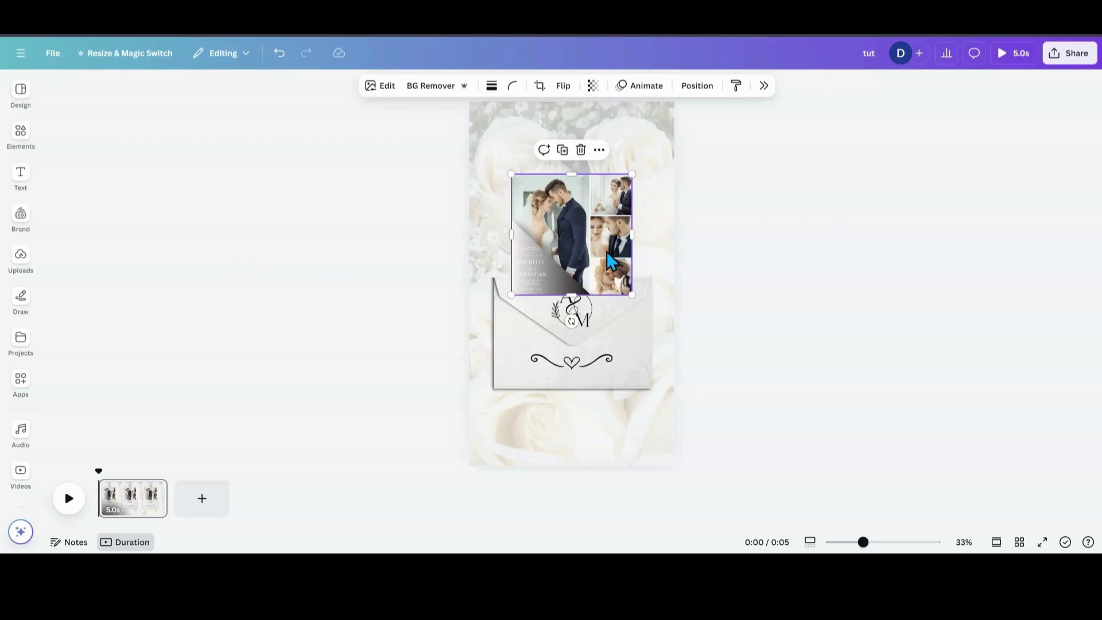
{"action": "left_click_drag", "start_coordinate": [572, 321], "coordinate": [608, 235]}
{"action": "left_click_drag", "start_coordinate": [513, 174], "coordinate": [522, 184]}
{"action": "left_click_drag", "start_coordinate": [574, 215], "coordinate": [576, 303]}
{"action": "left_click_drag", "start_coordinate": [528, 272], "coordinate": [538, 289]}
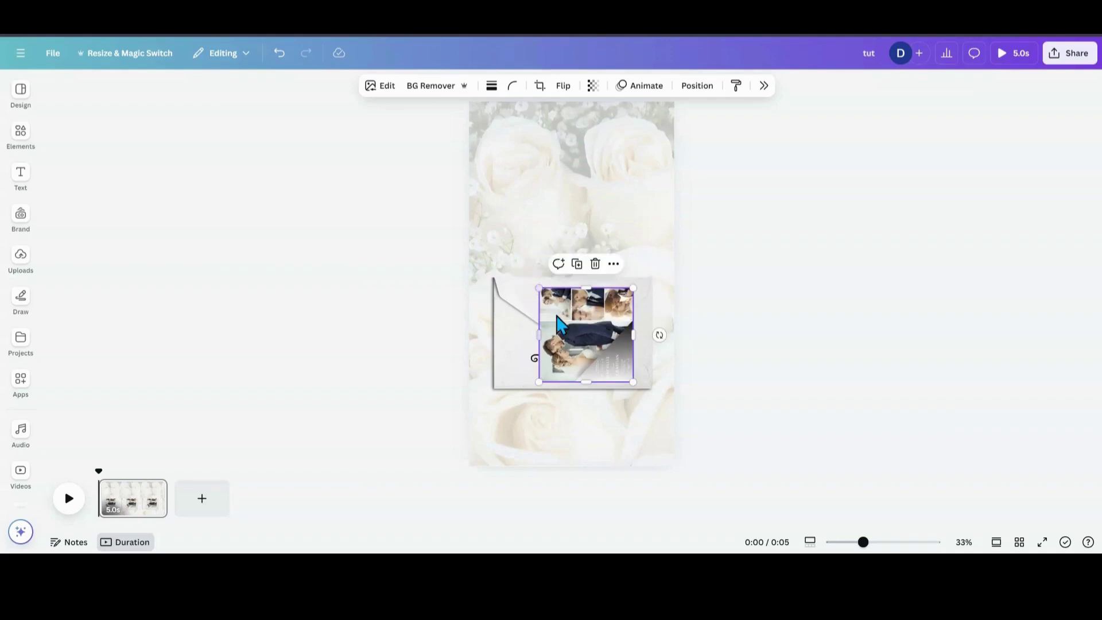
{"action": "left_click_drag", "start_coordinate": [576, 331], "coordinate": [555, 190]}
Select all the envelope pieces with the monogram and heart ornament and move them slightly down the page.
{"action": "left_click_drag", "start_coordinate": [438, 248], "coordinate": [599, 378]}
{"action": "left_click_drag", "start_coordinate": [573, 317], "coordinate": [573, 332]}
{"action": "left_click", "coordinate": [419, 286]}
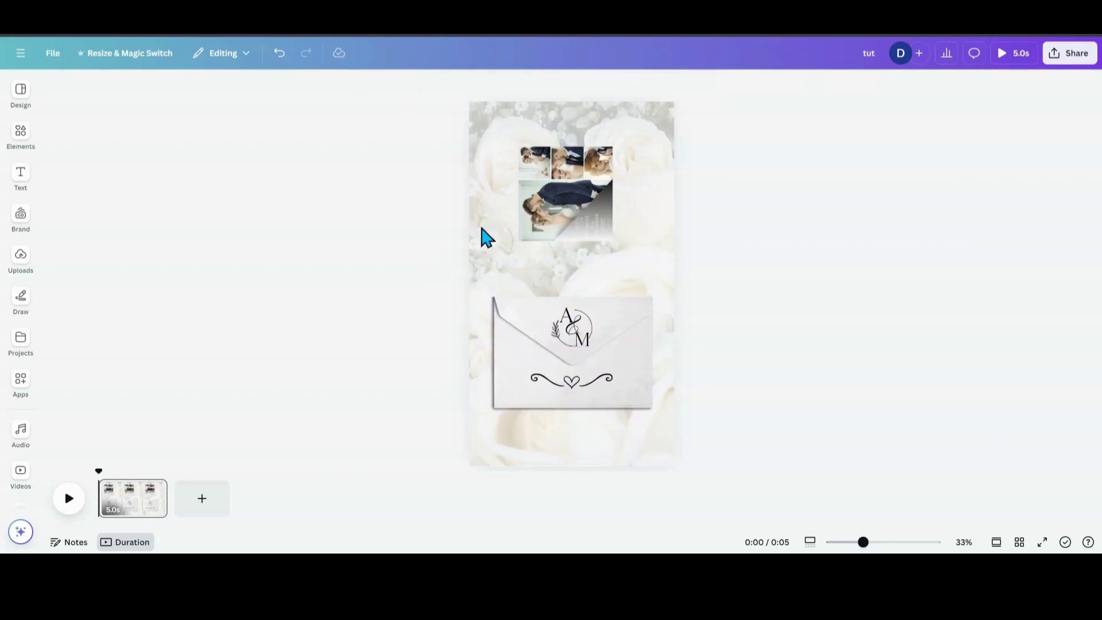
Browse the text styles, recently used elements and uploaded images for another insert to go with the envelope.
{"action": "left_click", "coordinate": [568, 204]}
{"action": "left_click", "coordinate": [17, 175]}
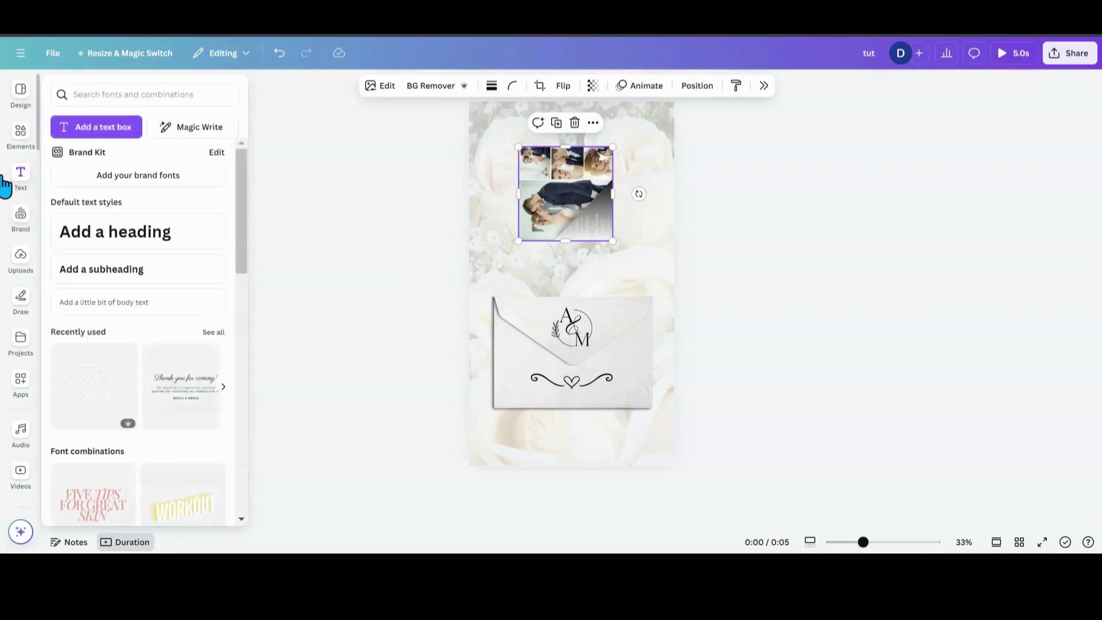
{"action": "left_click", "coordinate": [17, 255]}
{"action": "left_click", "coordinate": [23, 137]}
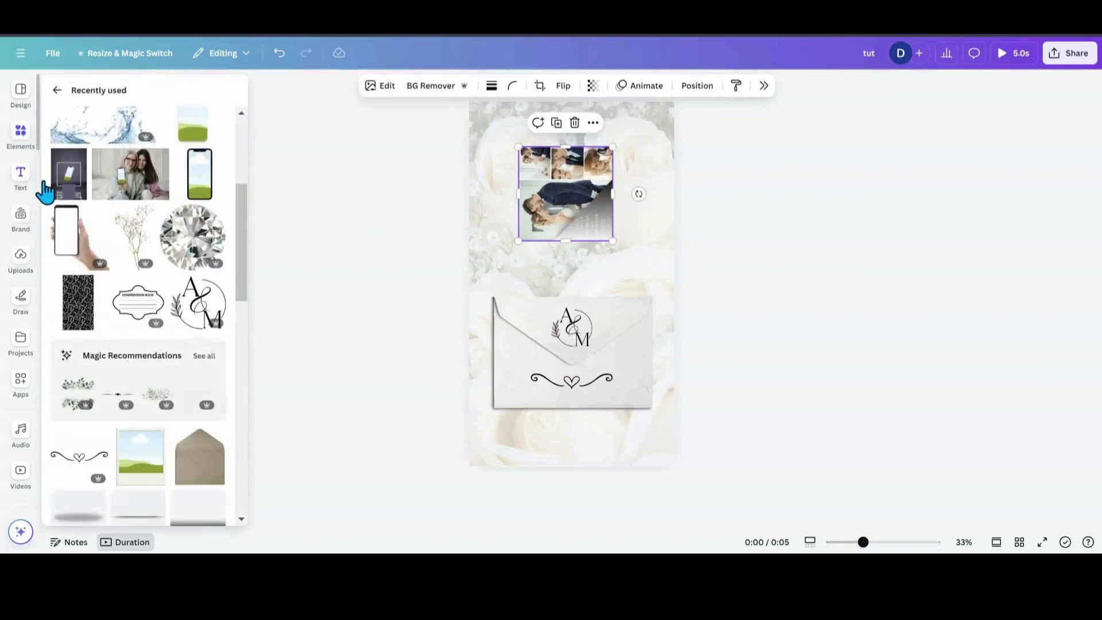
{"action": "scroll", "coordinate": [92, 244], "scroll_direction": "up", "scroll_amount": 3}
{"action": "scroll", "coordinate": [92, 244], "scroll_direction": "down", "scroll_amount": 4}
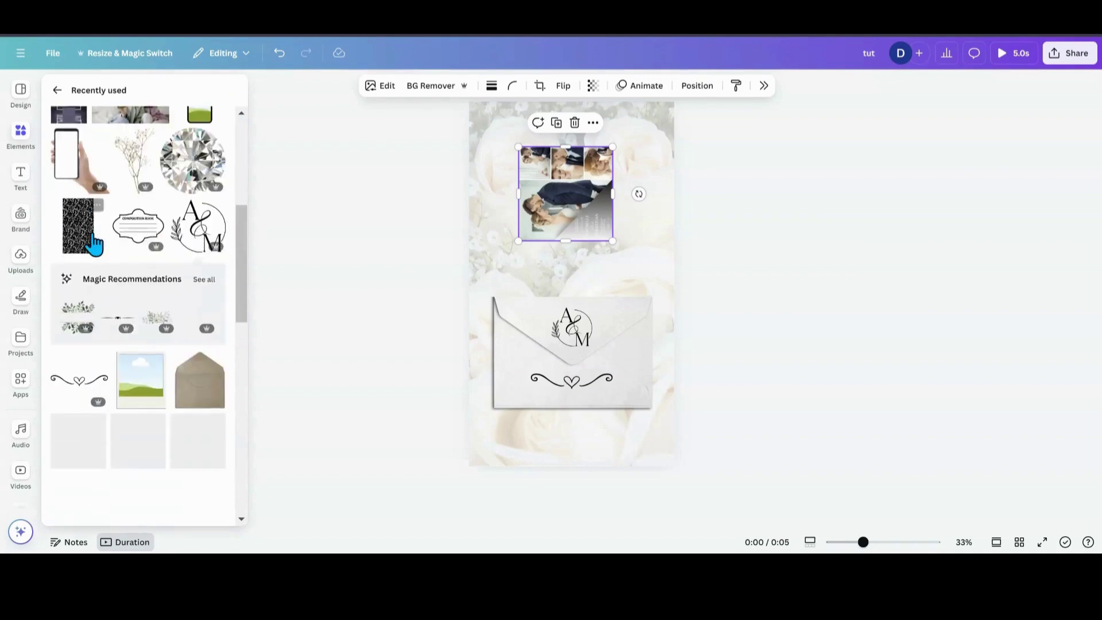
{"action": "scroll", "coordinate": [90, 246], "scroll_direction": "up", "scroll_amount": 5}
{"action": "left_click", "coordinate": [19, 267]}
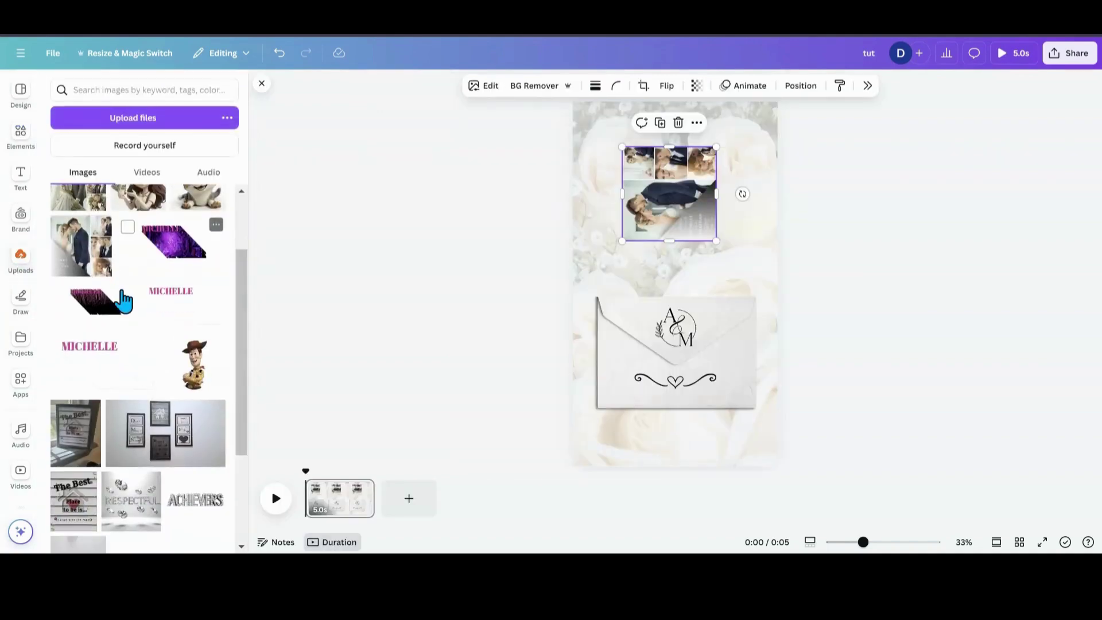
{"action": "scroll", "coordinate": [121, 300], "scroll_direction": "down", "scroll_amount": 4}
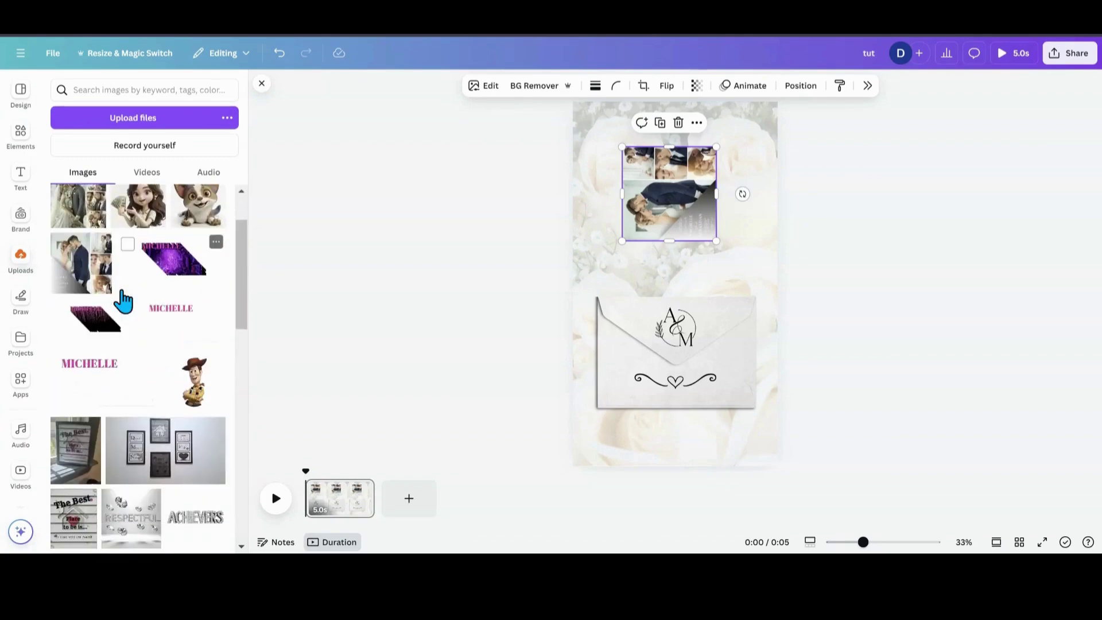
{"action": "scroll", "coordinate": [123, 300], "scroll_direction": "up", "scroll_amount": 4}
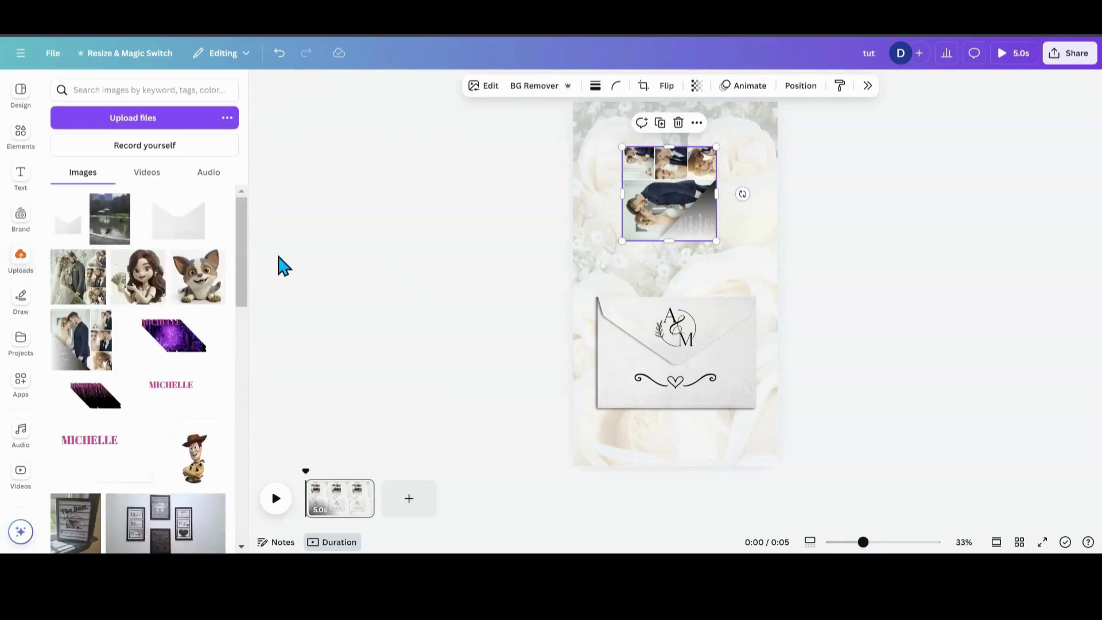
Add the recently used square shape and enlarge it so it spans the area between the collage and the envelope.
{"action": "left_click", "coordinate": [23, 138]}
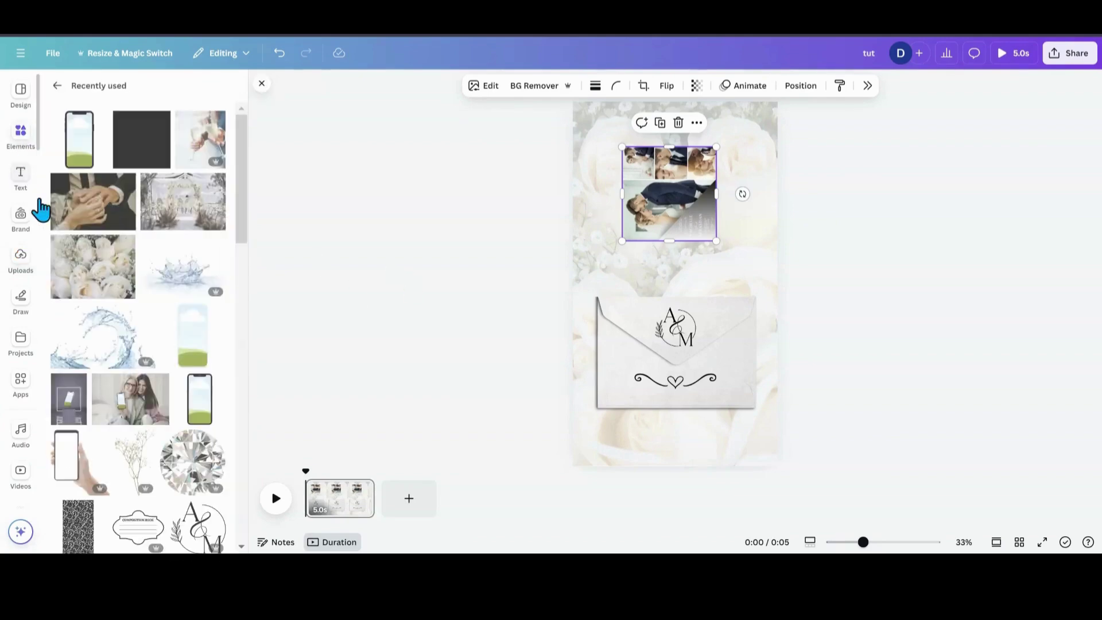
{"action": "left_click", "coordinate": [146, 144]}
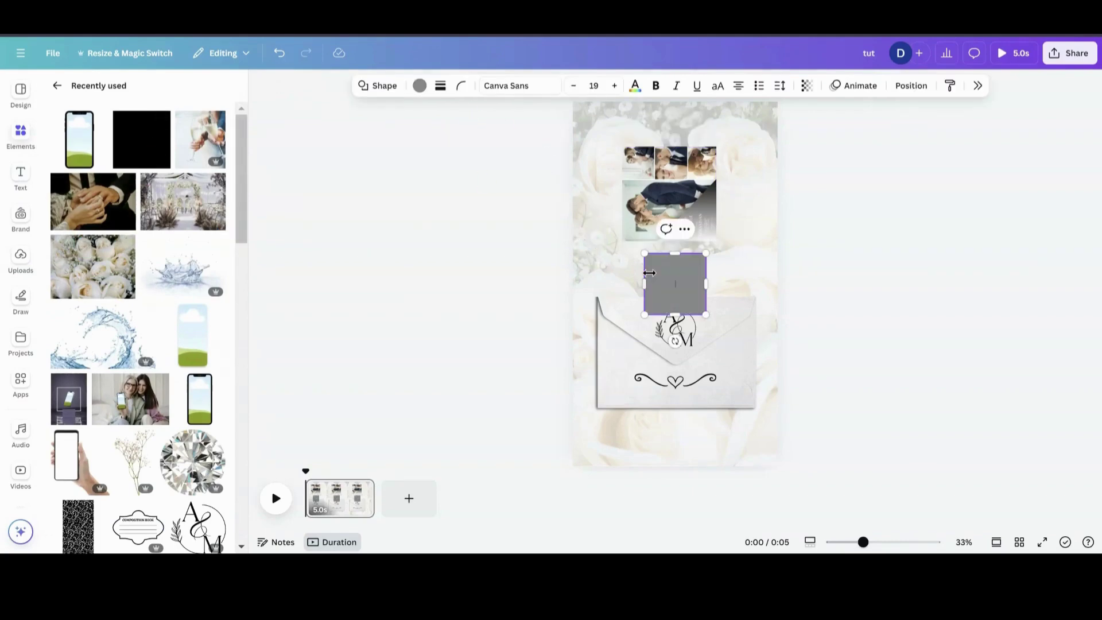
{"action": "left_click_drag", "start_coordinate": [704, 255], "coordinate": [735, 225]}
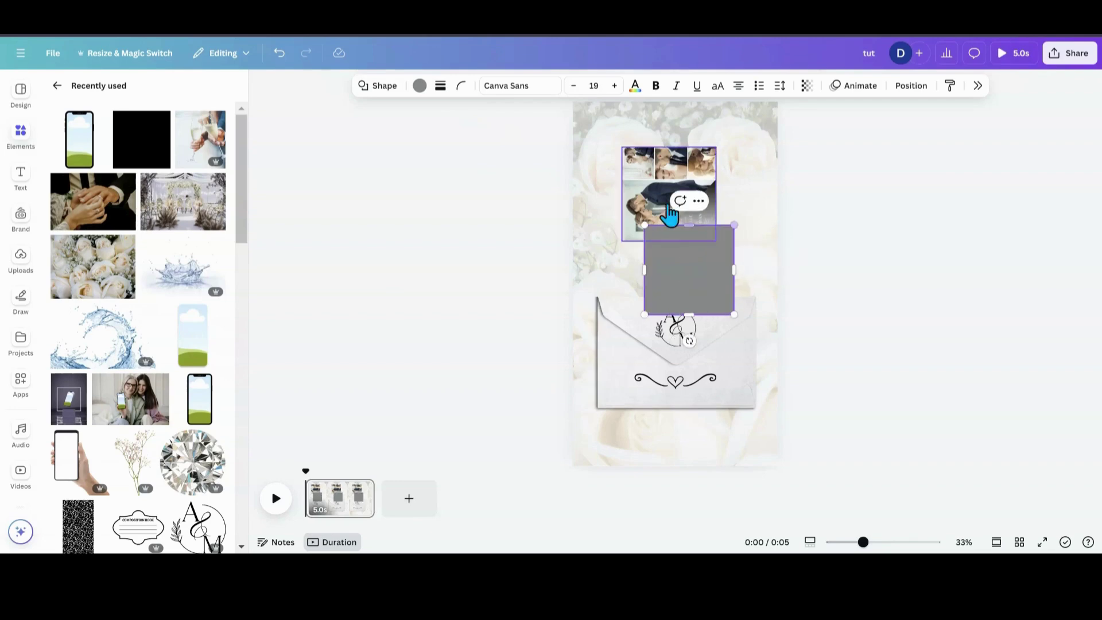
Fill the square with a grey-white-grey gradient running top to bottom and stretch it downwards into a tall card.
{"action": "left_click", "coordinate": [420, 85]}
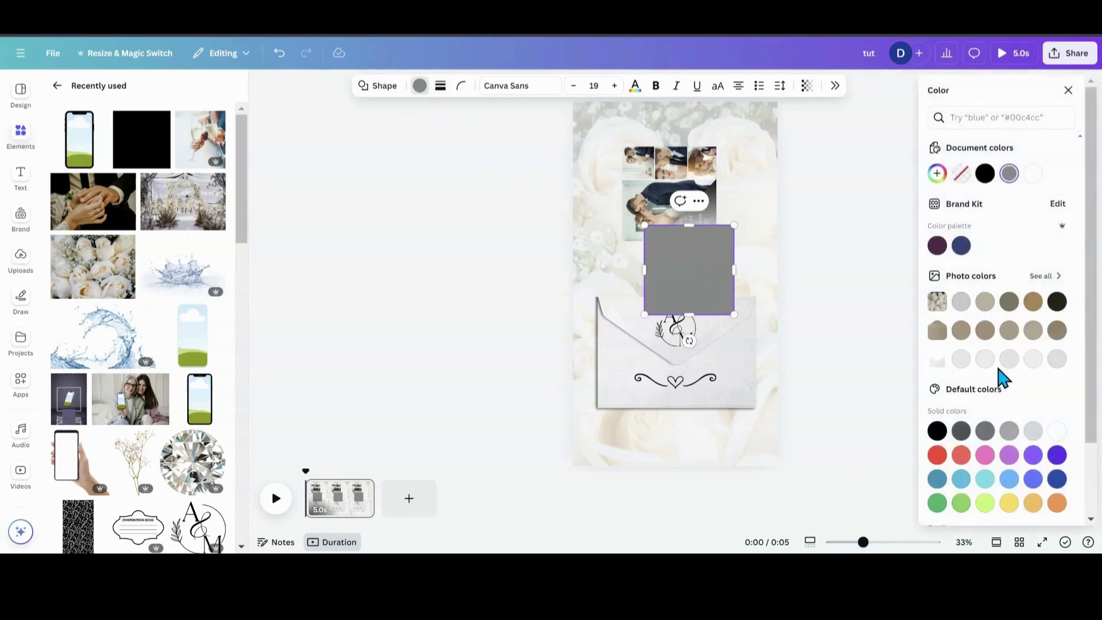
{"action": "scroll", "coordinate": [998, 370], "scroll_direction": "down", "scroll_amount": 2}
{"action": "left_click", "coordinate": [1009, 460]}
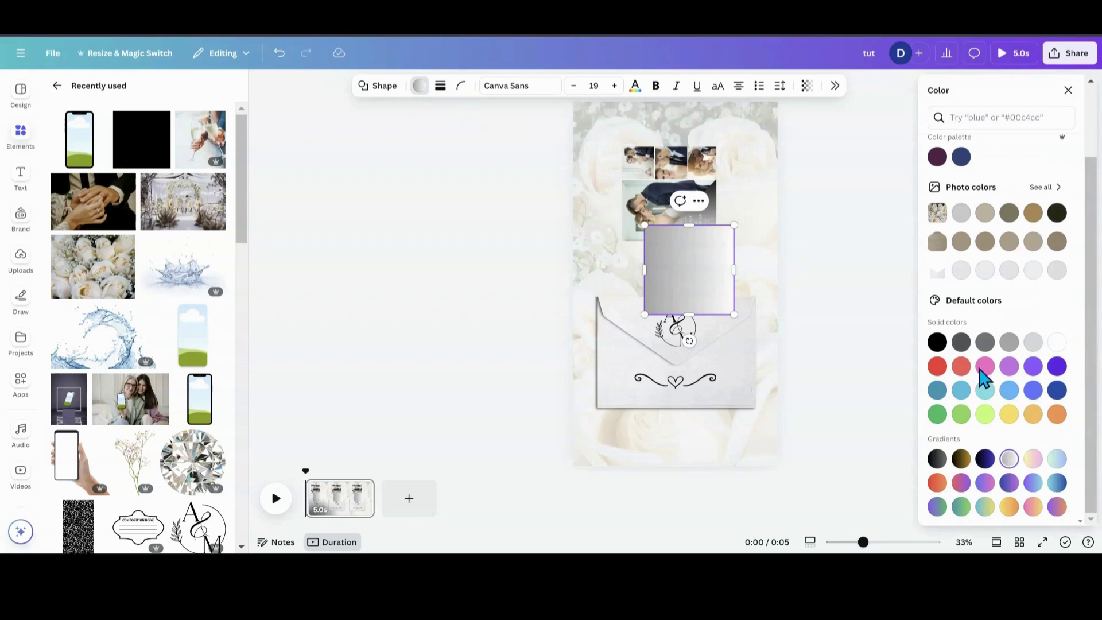
{"action": "scroll", "coordinate": [964, 262], "scroll_direction": "up", "scroll_amount": 2}
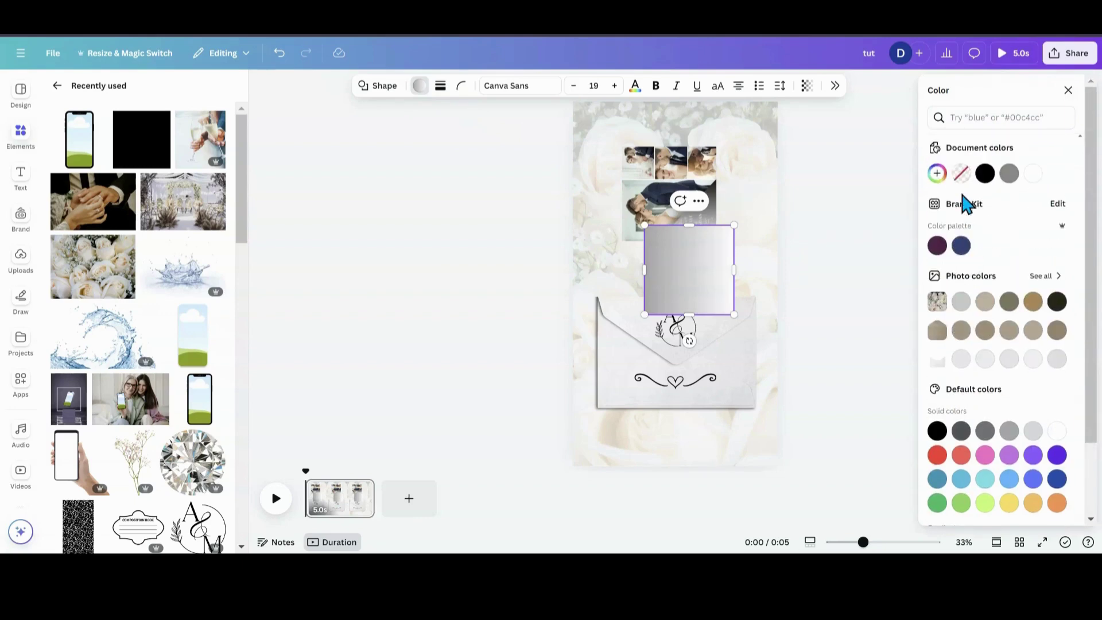
{"action": "left_click", "coordinate": [937, 174]}
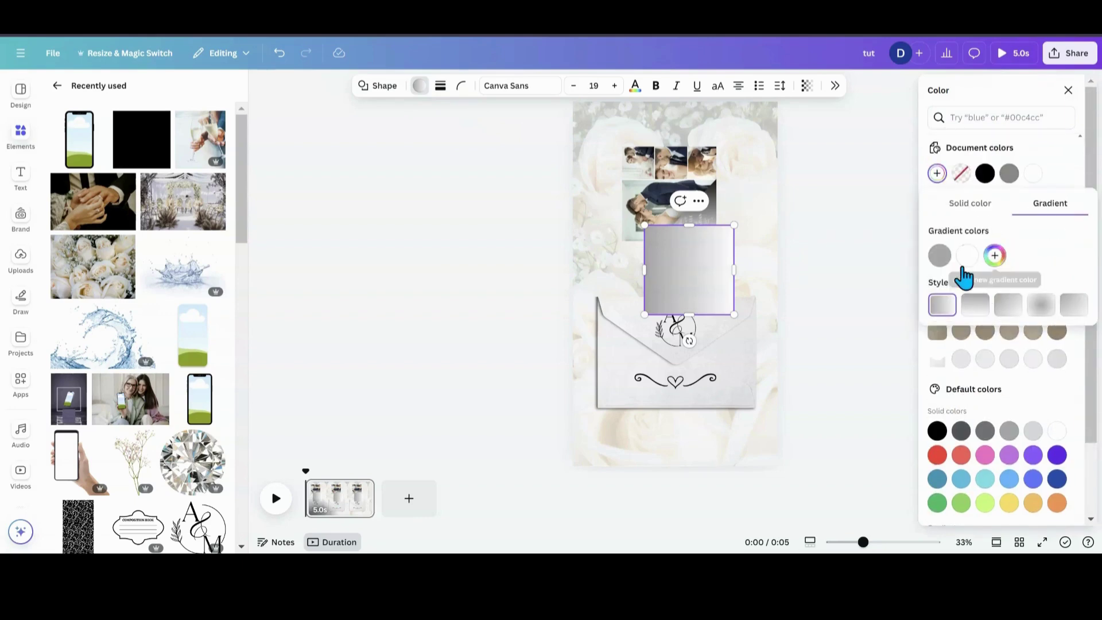
{"action": "left_click_drag", "start_coordinate": [942, 258], "coordinate": [970, 256]}
{"action": "left_click", "coordinate": [994, 257]}
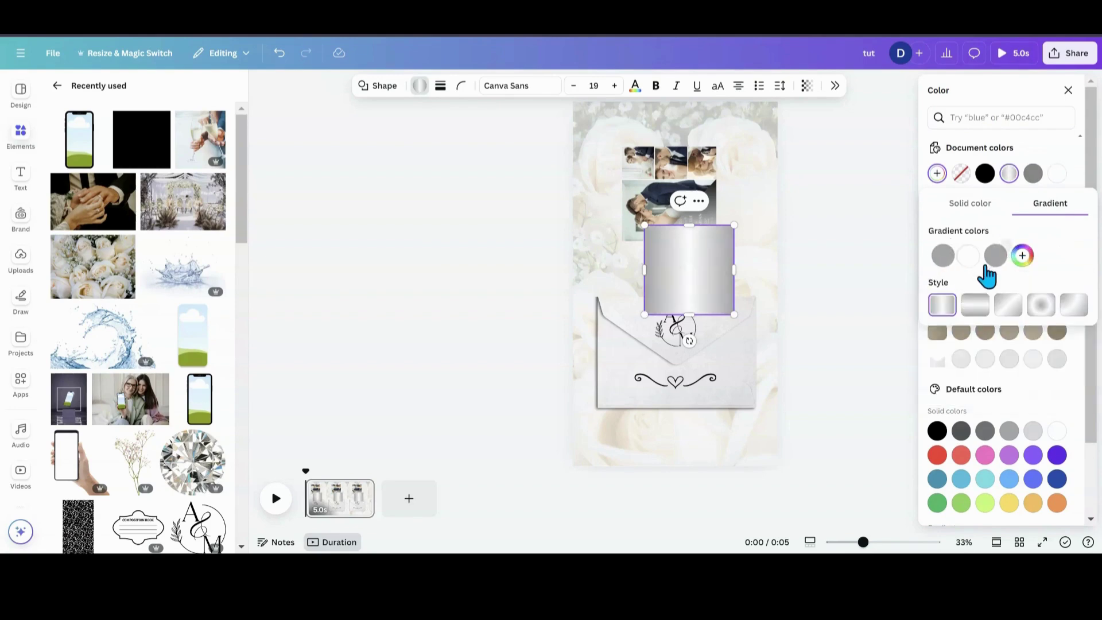
{"action": "left_click", "coordinate": [975, 305]}
{"action": "left_click", "coordinate": [688, 270]}
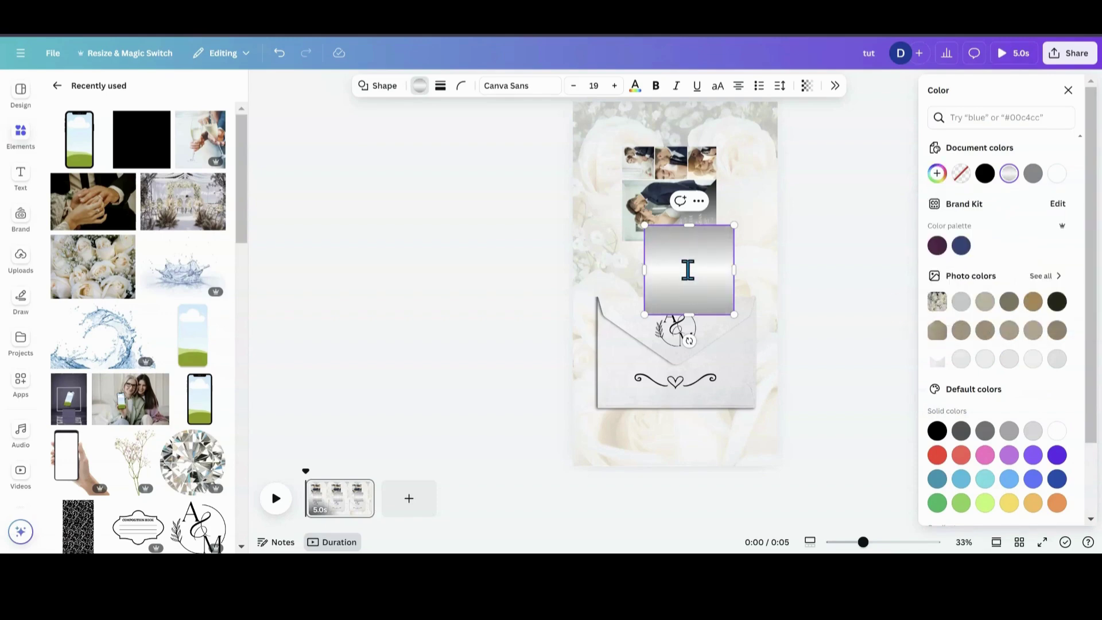
{"action": "left_click_drag", "start_coordinate": [690, 314], "coordinate": [689, 372]}
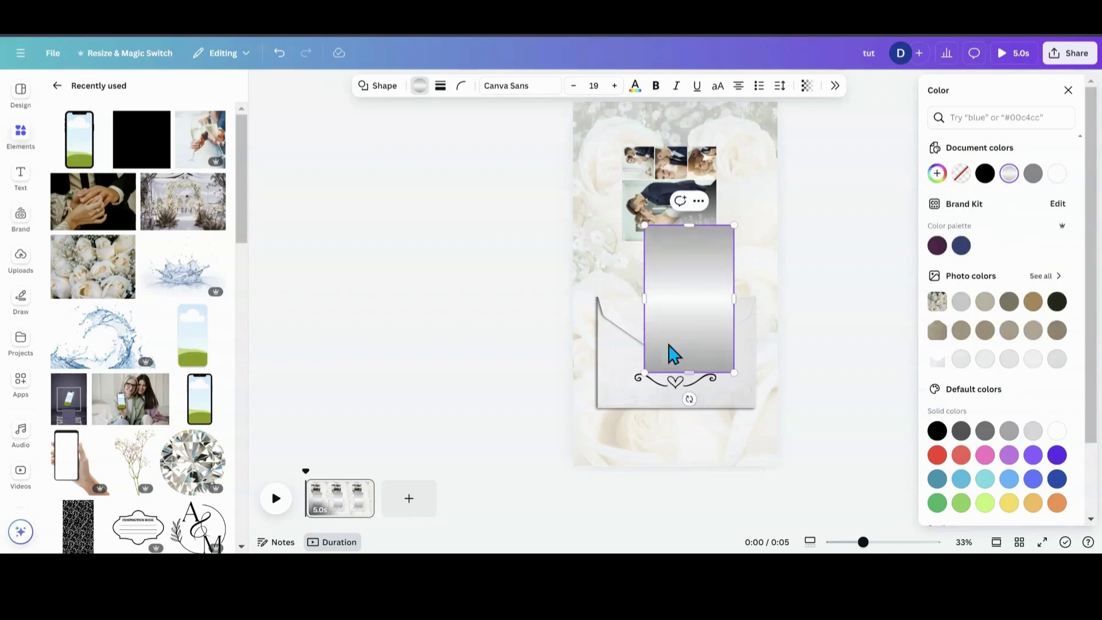
Add the recently used "Thank you for coming!" text combination, narrow it to the card's width and centre it on the gradient card.
{"action": "left_click", "coordinate": [19, 185]}
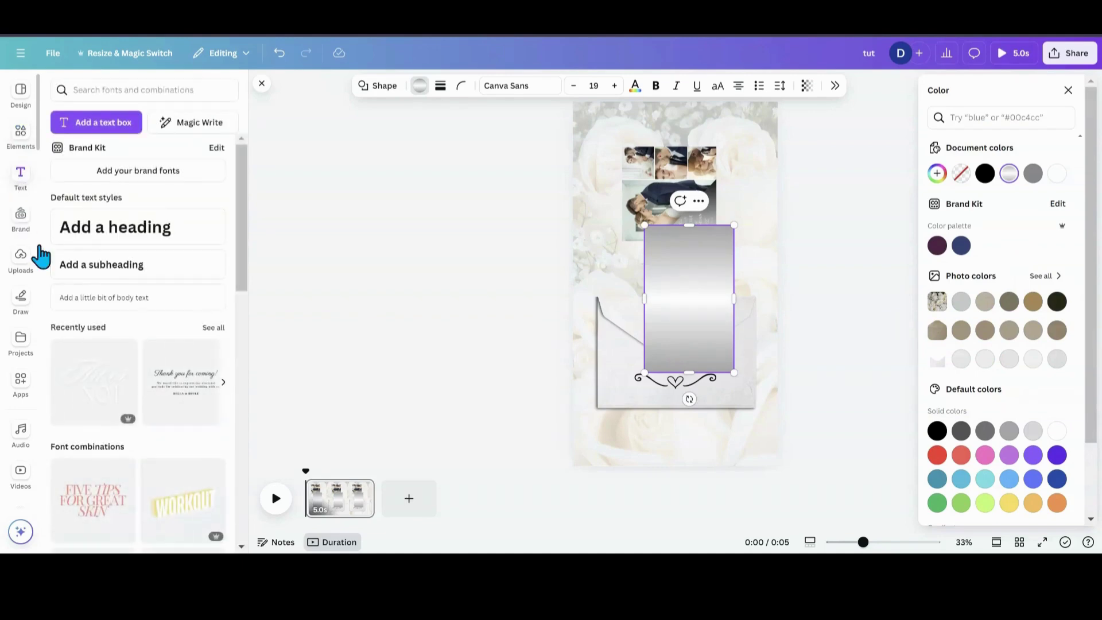
{"action": "left_click", "coordinate": [178, 376]}
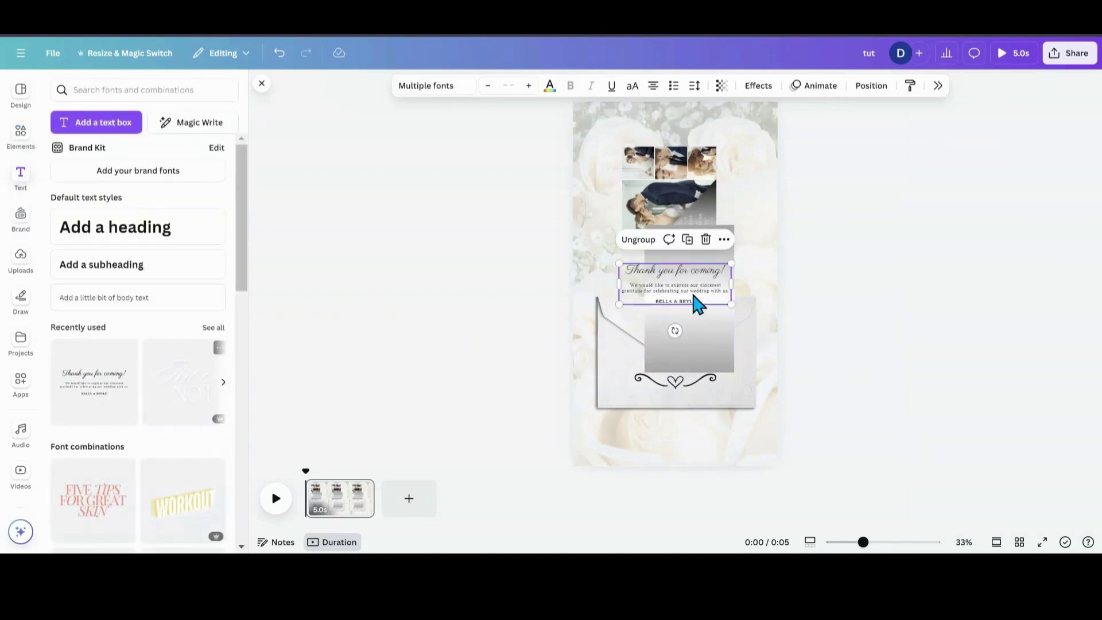
{"action": "mouse_move", "coordinate": [689, 291]}
{"action": "left_mouse_down"}
{"action": "mouse_move", "coordinate": [700, 297]}
{"action": "mouse_move", "coordinate": [689, 276]}
{"action": "left_mouse_up"}
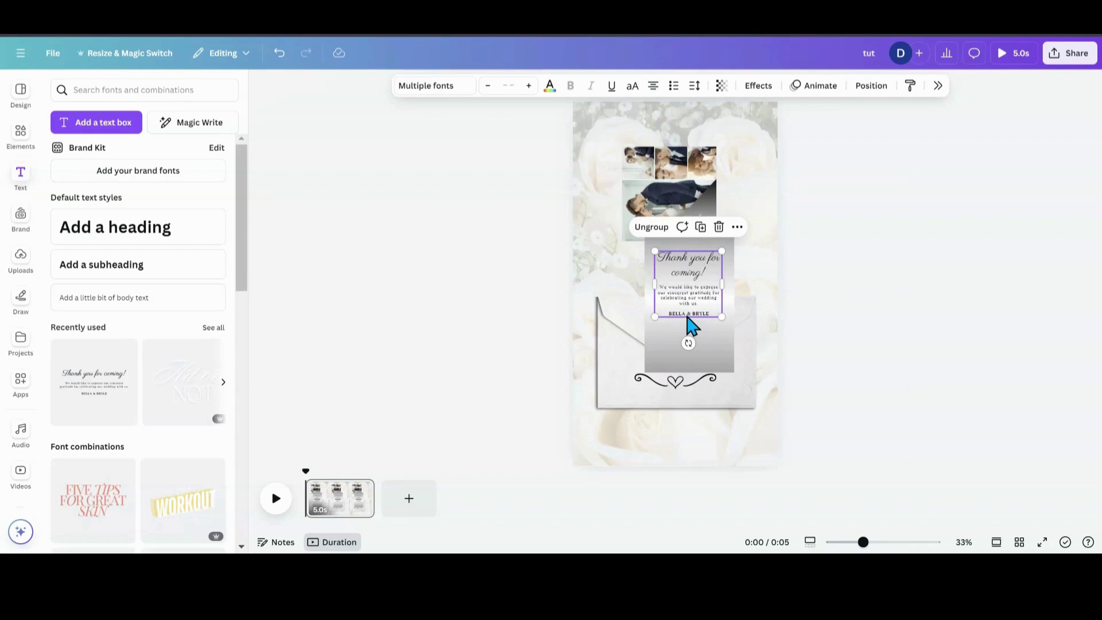
{"action": "left_click_drag", "start_coordinate": [689, 314], "coordinate": [687, 320]}
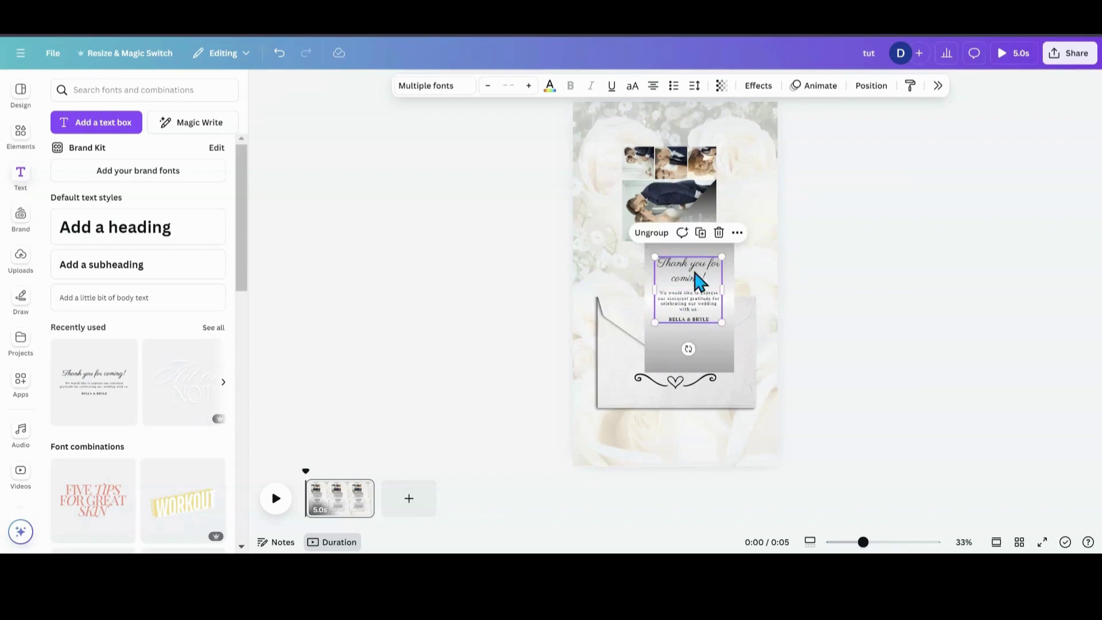
{"action": "left_click", "coordinate": [689, 269]}
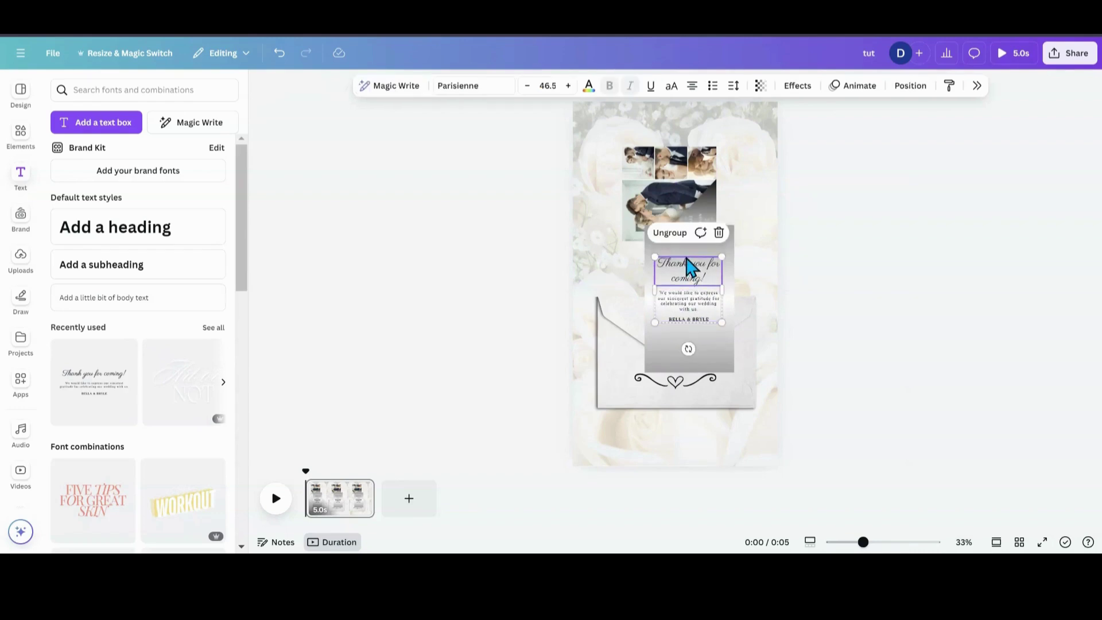
Select the thank-you text and the gradient rectangle in the layers and group them into one card.
{"action": "left_click", "coordinate": [759, 250]}
{"action": "left_click_drag", "start_coordinate": [748, 250], "coordinate": [720, 280]}
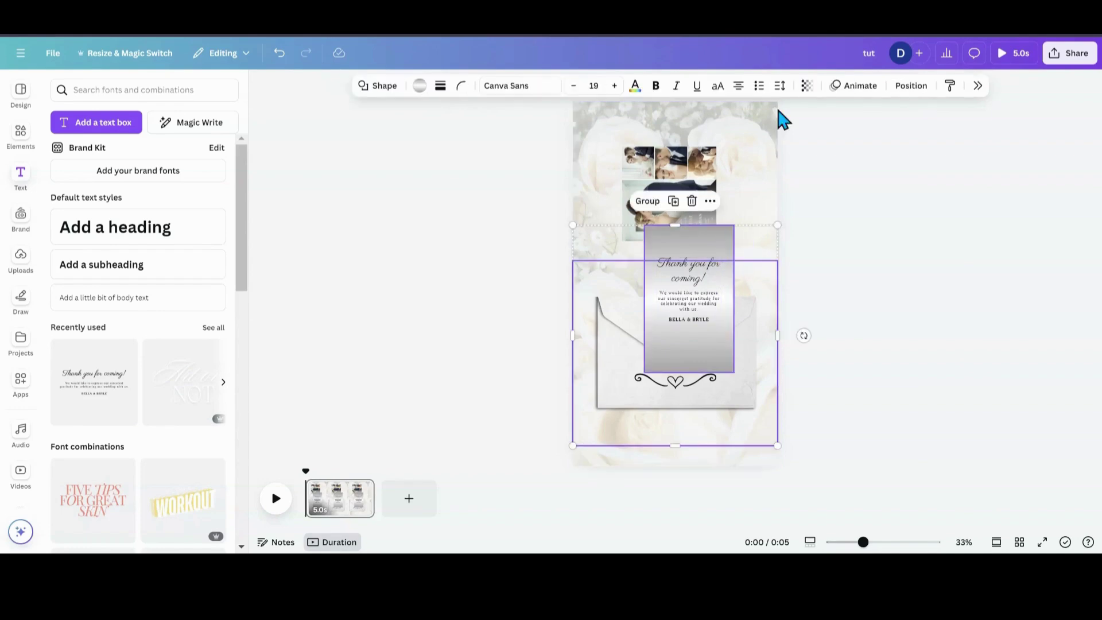
{"action": "left_click", "coordinate": [910, 86]}
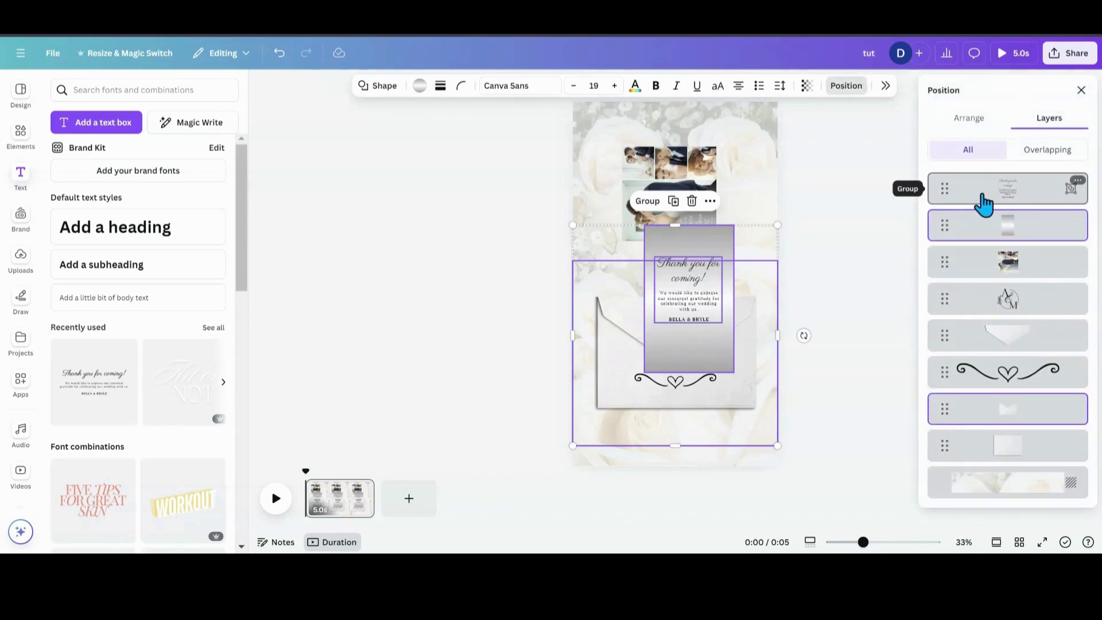
{"action": "left_click", "coordinate": [983, 202]}
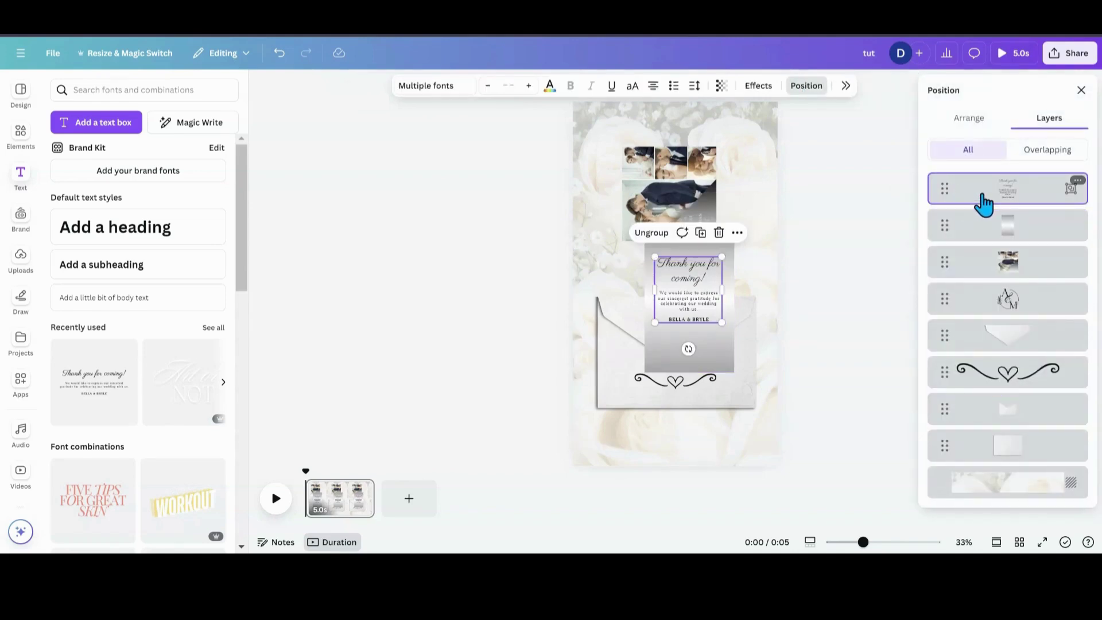
{"action": "left_click", "coordinate": [1001, 228], "text": "shift"}
{"action": "left_click", "coordinate": [661, 201]}
Shrink the grouped thank-you card, move it to the page's upper-right corner, and shift the collage slightly down and to the left.
{"action": "left_click_drag", "start_coordinate": [681, 307], "coordinate": [681, 315]}
{"action": "left_click_drag", "start_coordinate": [734, 232], "coordinate": [718, 260]}
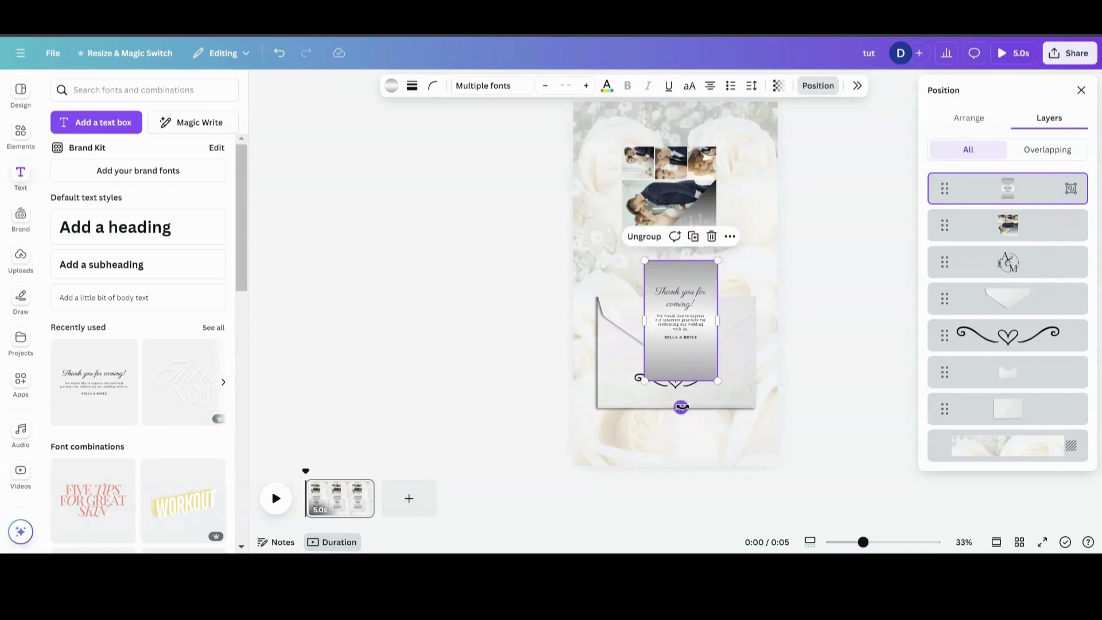
{"action": "left_click_drag", "start_coordinate": [692, 339], "coordinate": [767, 158]}
{"action": "left_click_drag", "start_coordinate": [684, 202], "coordinate": [673, 227]}
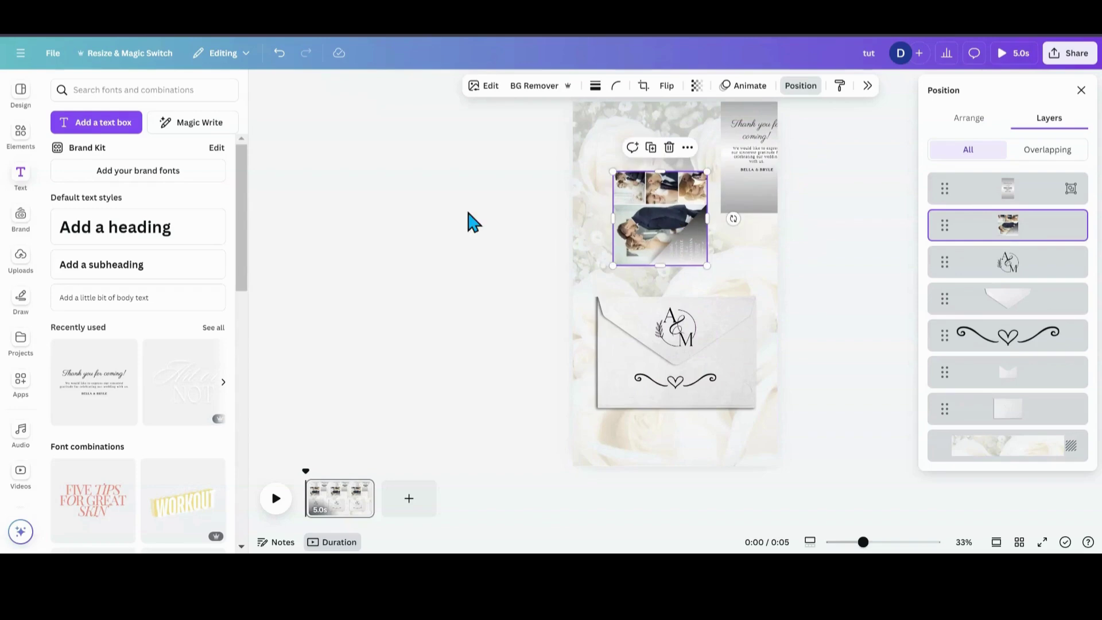
Add the floral wedding arch photo, shrink it over the envelope, and move the rotated collage onto the envelope as well.
{"action": "left_click", "coordinate": [17, 141]}
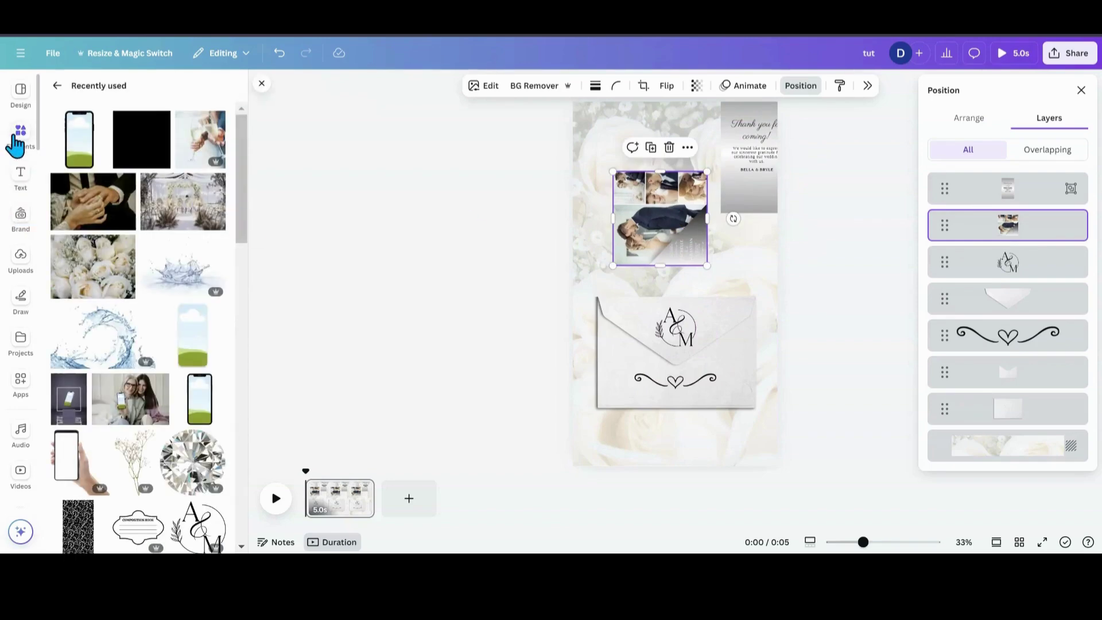
{"action": "left_click", "coordinate": [162, 229]}
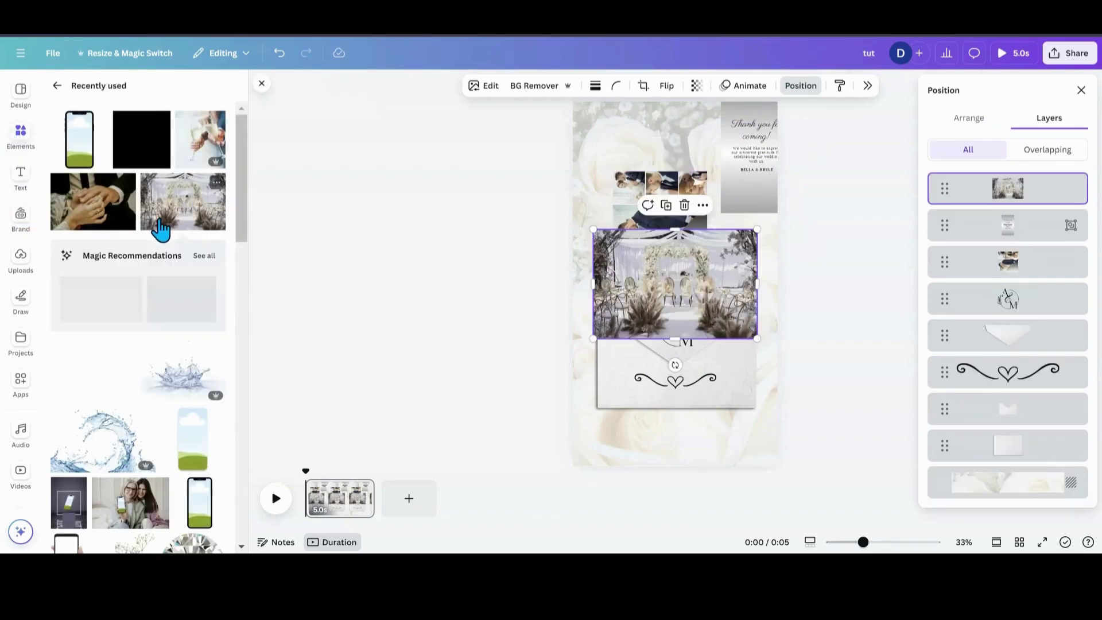
{"action": "left_click_drag", "start_coordinate": [593, 231], "coordinate": [670, 361]}
{"action": "left_click_drag", "start_coordinate": [653, 225], "coordinate": [683, 359]}
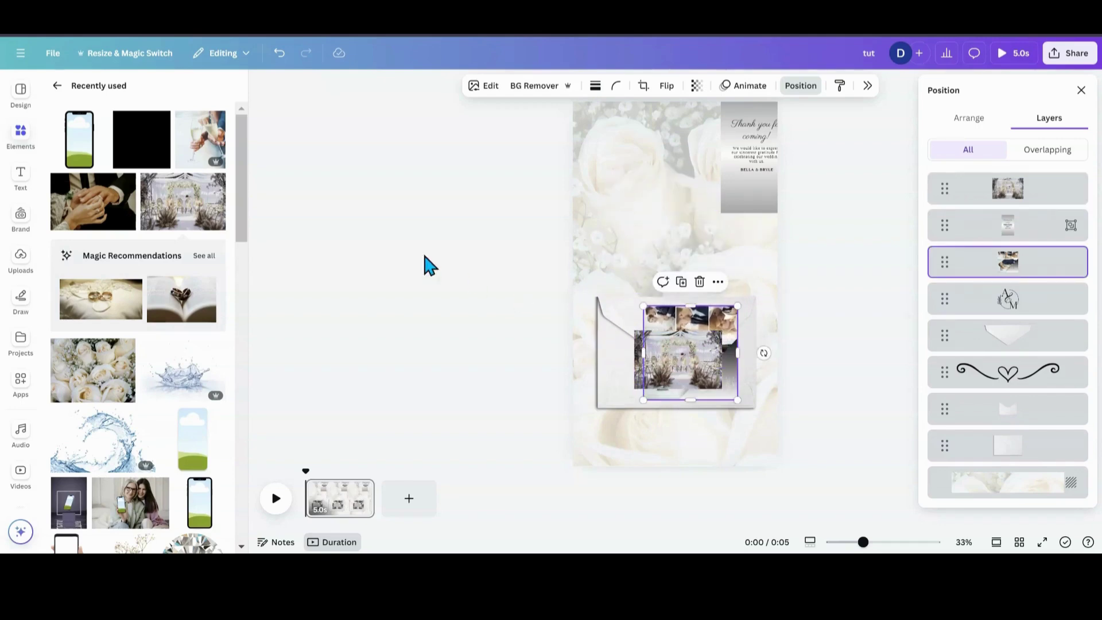
Add the recently used champagne toast photo, shrink it and place it over the envelope.
{"action": "left_click", "coordinate": [190, 160]}
{"action": "left_click_drag", "start_coordinate": [674, 404], "coordinate": [770, 283]}
{"action": "left_click_drag", "start_coordinate": [770, 205], "coordinate": [700, 274]}
{"action": "left_click_drag", "start_coordinate": [624, 312], "coordinate": [649, 351]}
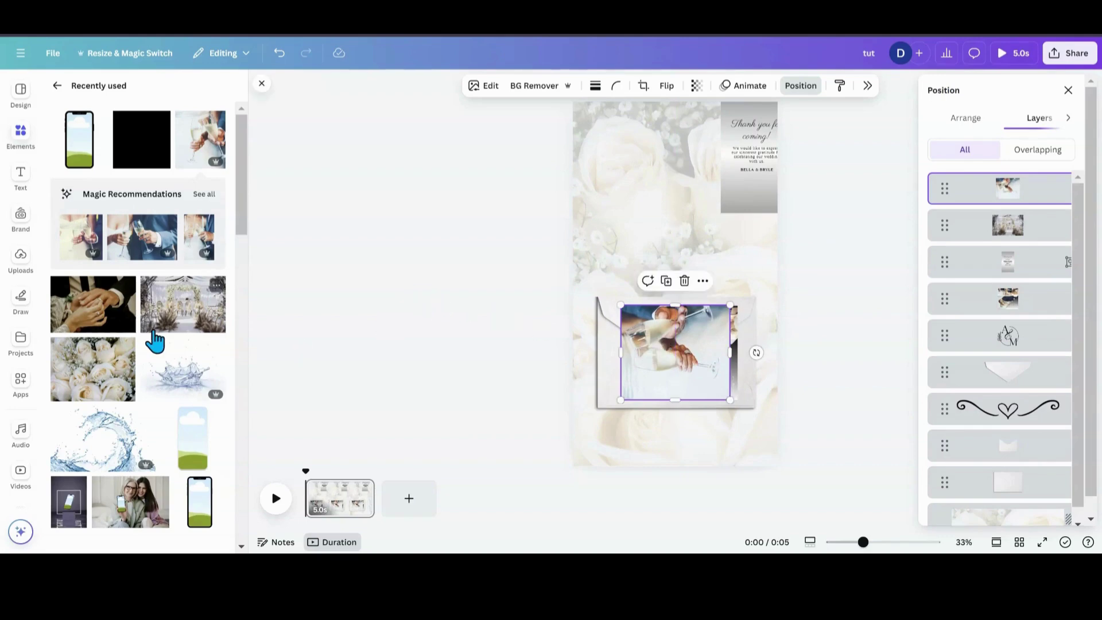
Reorder the layers so the collage, floral arch and toast photos sit between the envelope's front pocket and its back panel.
{"action": "scroll", "coordinate": [152, 339], "scroll_direction": "down", "scroll_amount": 3}
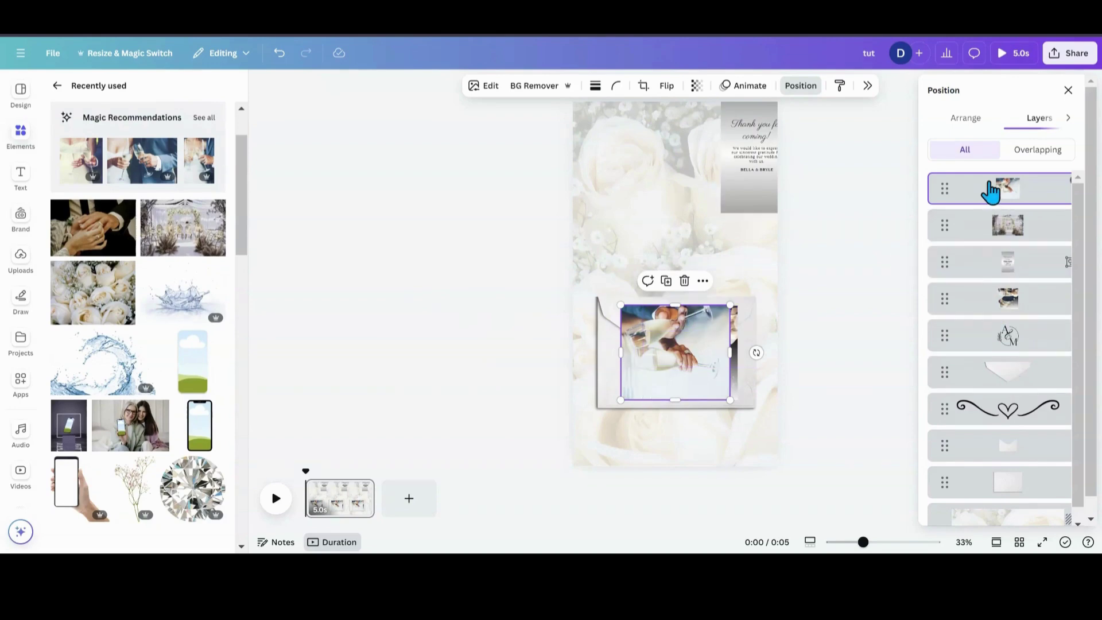
{"action": "left_click_drag", "start_coordinate": [992, 193], "coordinate": [987, 462]}
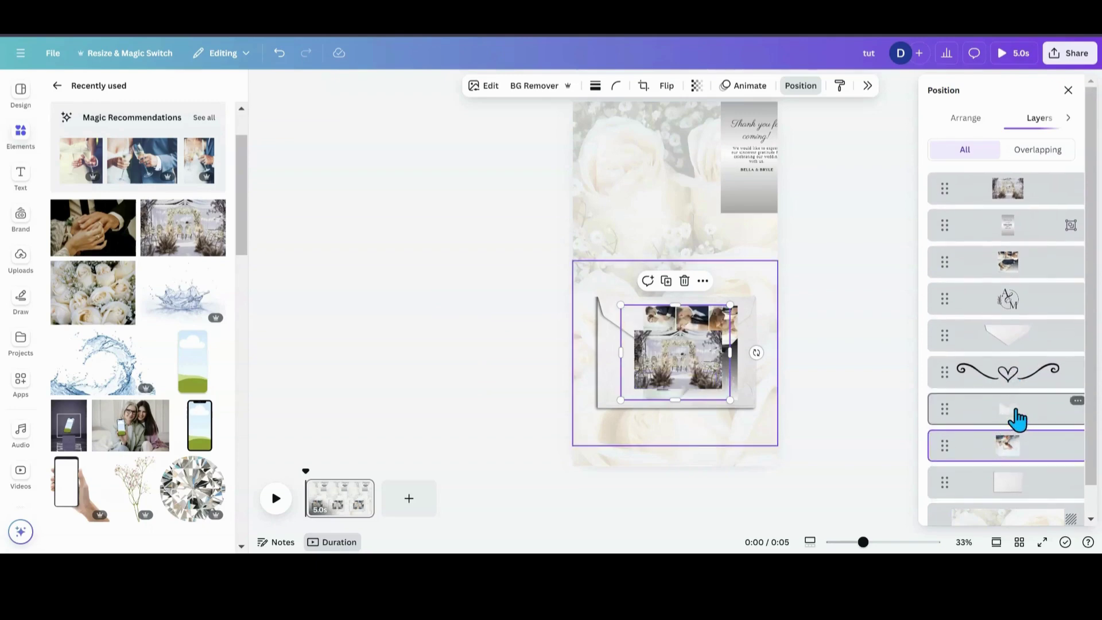
{"action": "left_click_drag", "start_coordinate": [1009, 201], "coordinate": [993, 181]}
{"action": "left_click_drag", "start_coordinate": [1000, 231], "coordinate": [1000, 365]}
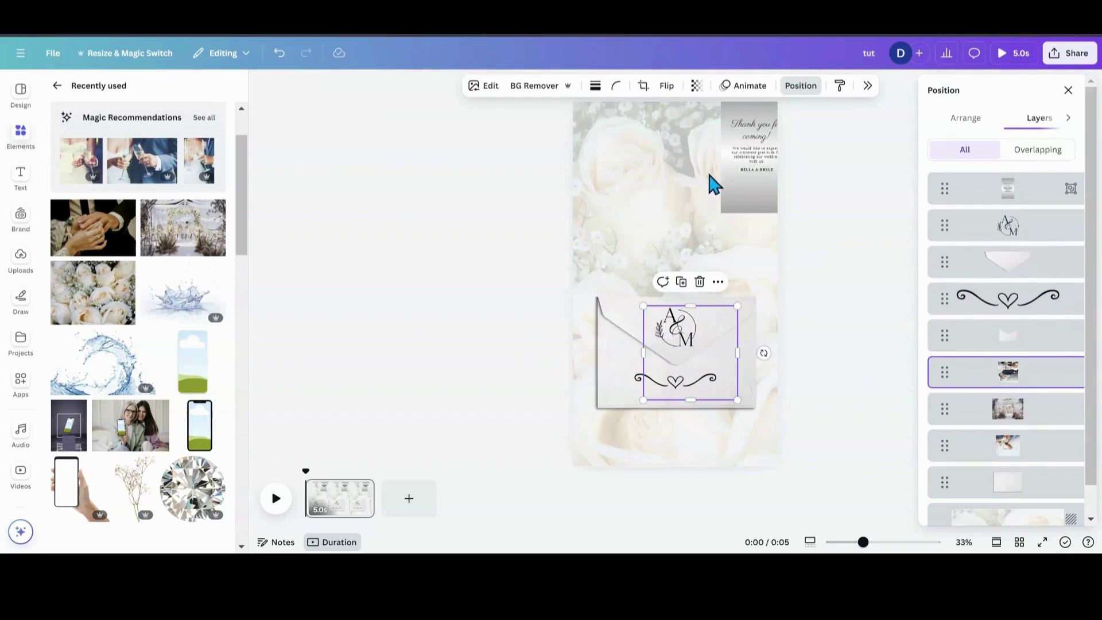
Shrink the thank-you card group, move it just above the envelope, and set the gradient rectangle's transparency to 0.
{"action": "left_click_drag", "start_coordinate": [733, 167], "coordinate": [646, 243]}
{"action": "left_click_drag", "start_coordinate": [710, 173], "coordinate": [671, 290]}
{"action": "left_click", "coordinate": [807, 87]}
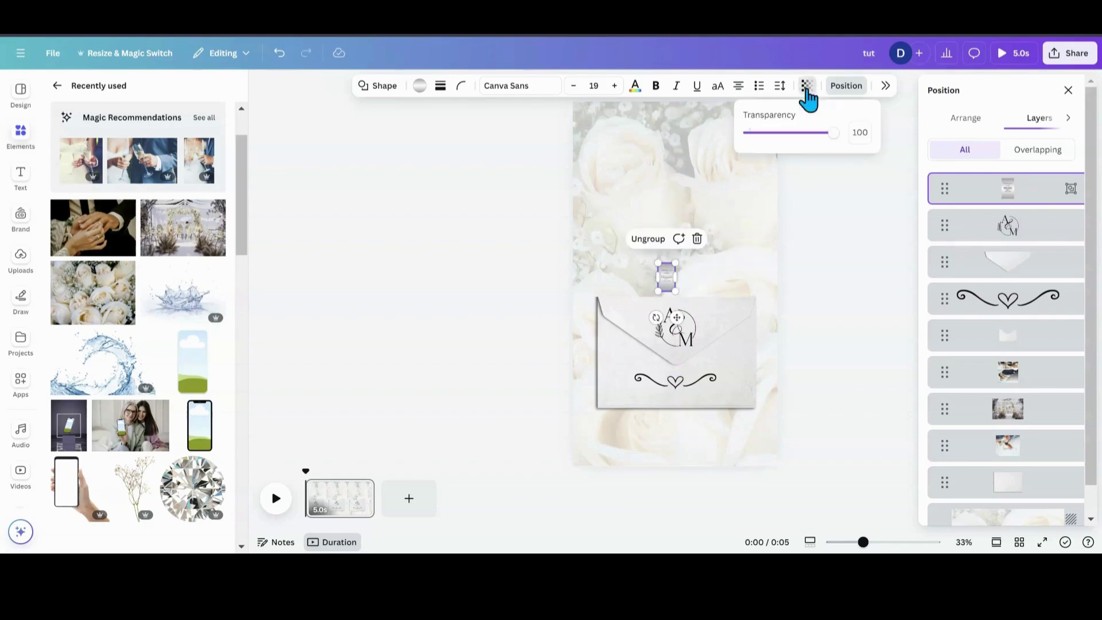
{"action": "left_click_drag", "start_coordinate": [831, 135], "coordinate": [736, 138]}
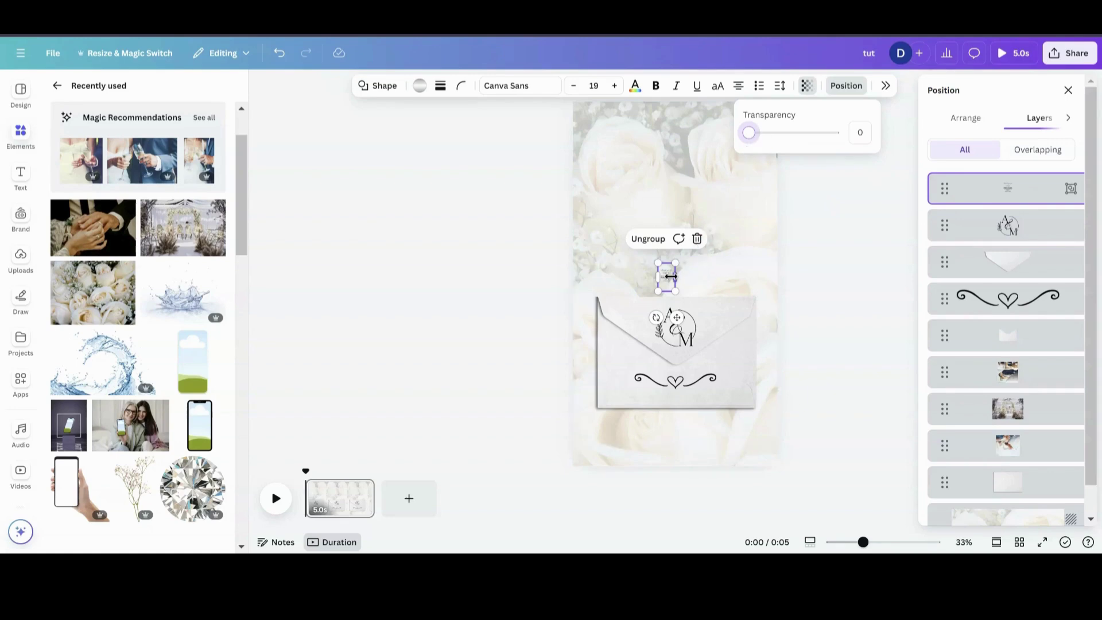
{"action": "key", "text": "Escape"}
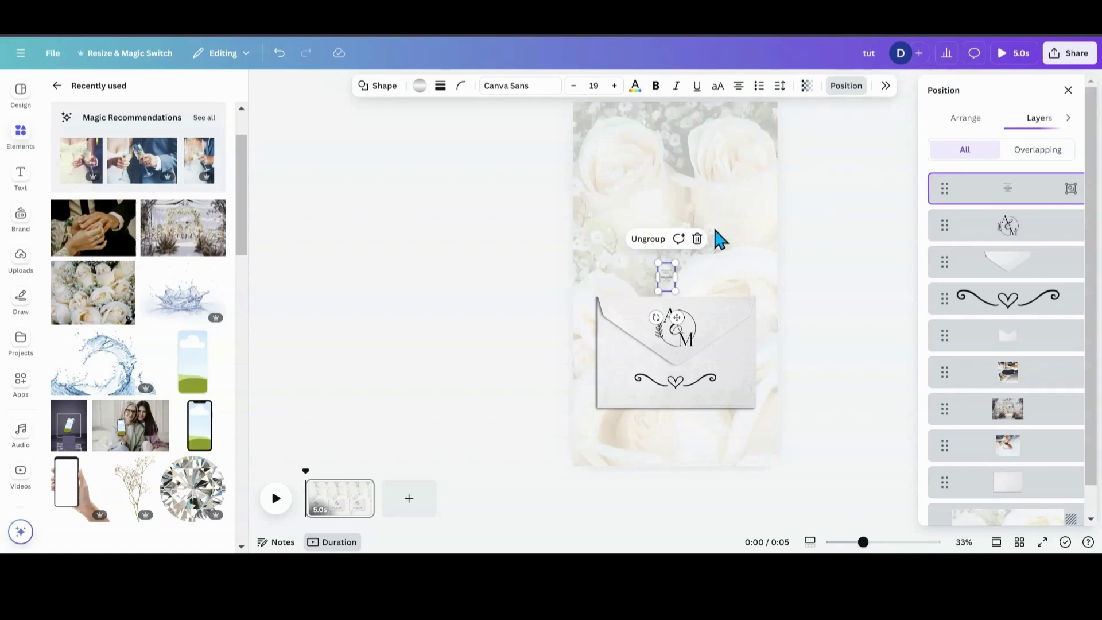
Make the thank-you card's text fully transparent and reposition the hidden card group just above the envelope.
{"action": "left_click", "coordinate": [674, 277]}
{"action": "left_click", "coordinate": [674, 283]}
{"action": "left_click_drag", "start_coordinate": [673, 283], "coordinate": [666, 207]}
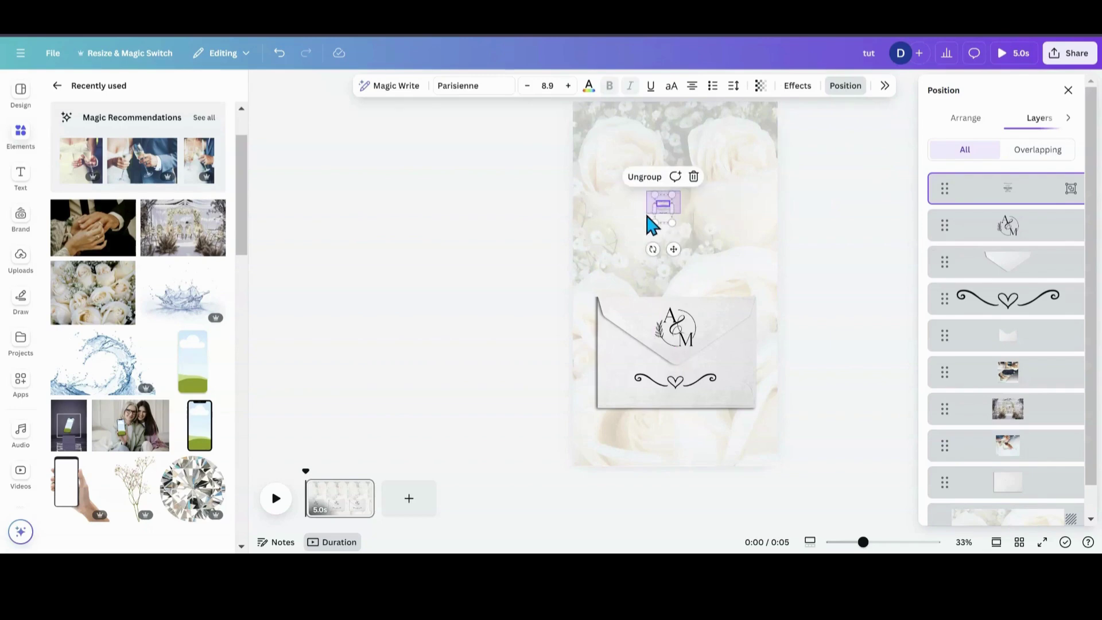
{"action": "left_click", "coordinate": [659, 209]}
{"action": "left_click", "coordinate": [779, 86]}
{"action": "left_click_drag", "start_coordinate": [789, 147], "coordinate": [688, 144]}
{"action": "left_click_drag", "start_coordinate": [677, 250], "coordinate": [682, 300]}
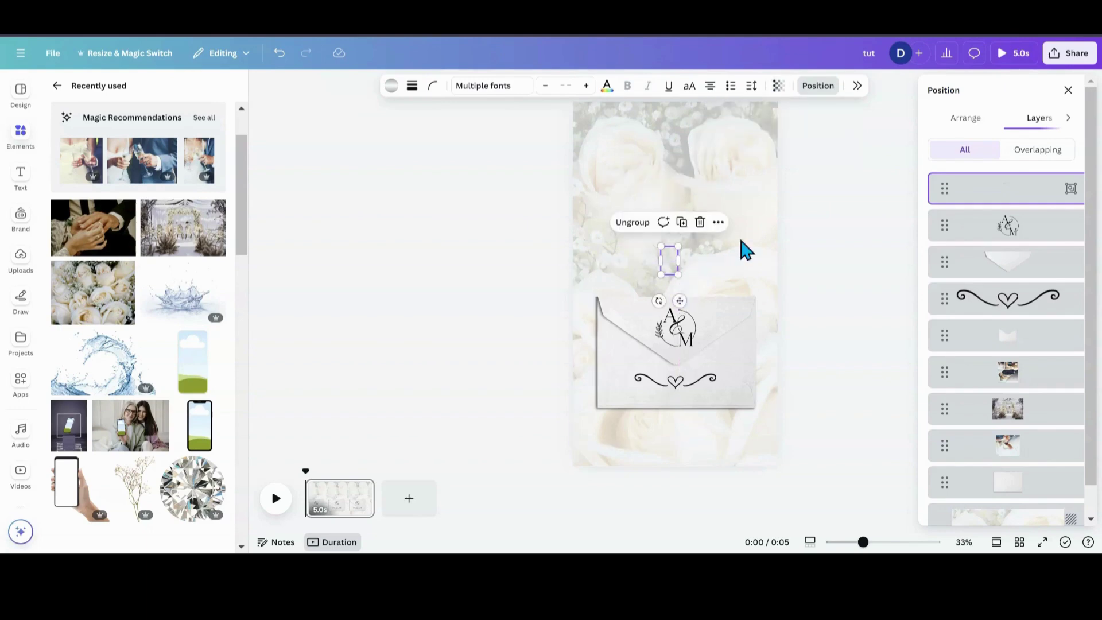
Send the hidden thank-you card behind the envelope's back panel, directly above the background, and centre it horizontally on the page.
{"action": "left_click_drag", "start_coordinate": [968, 202], "coordinate": [969, 480]}
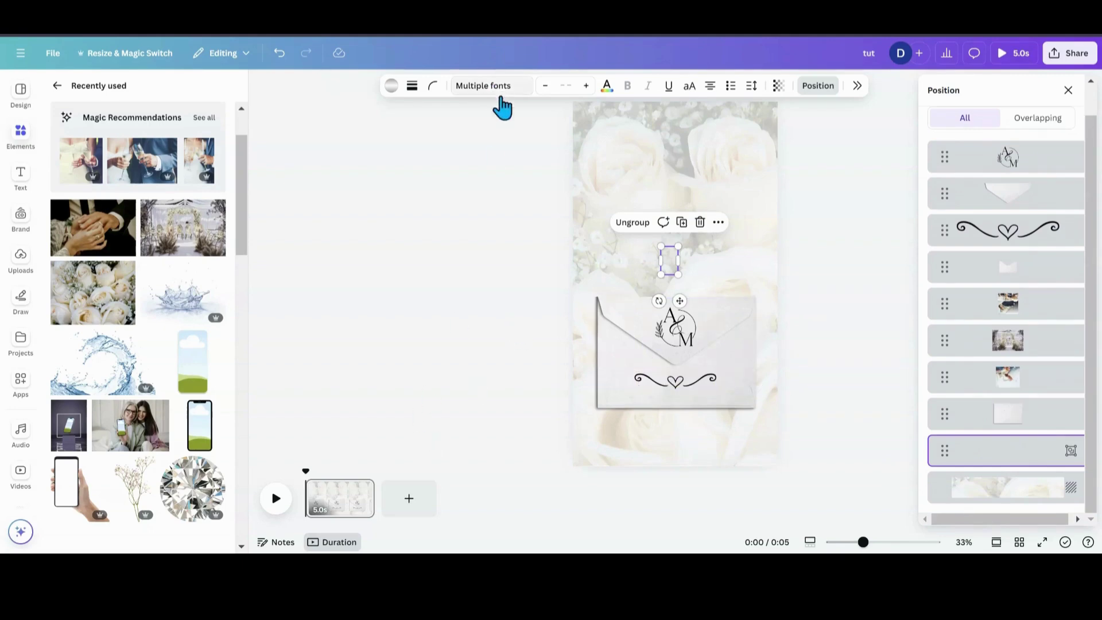
{"action": "left_click", "coordinate": [262, 87]}
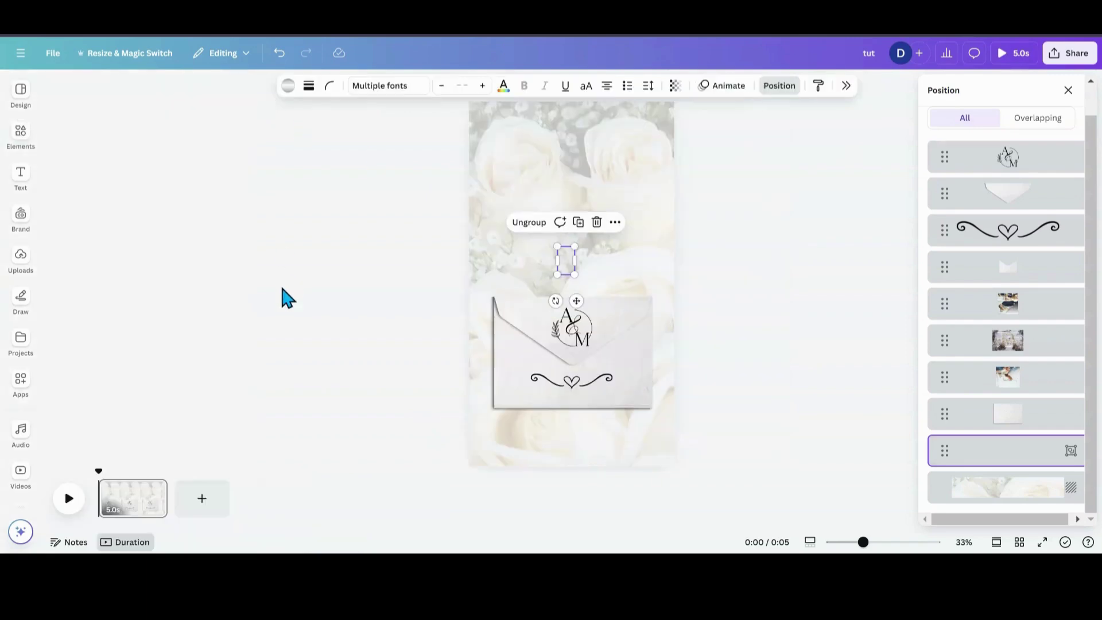
{"action": "mouse_move", "coordinate": [152, 501]}
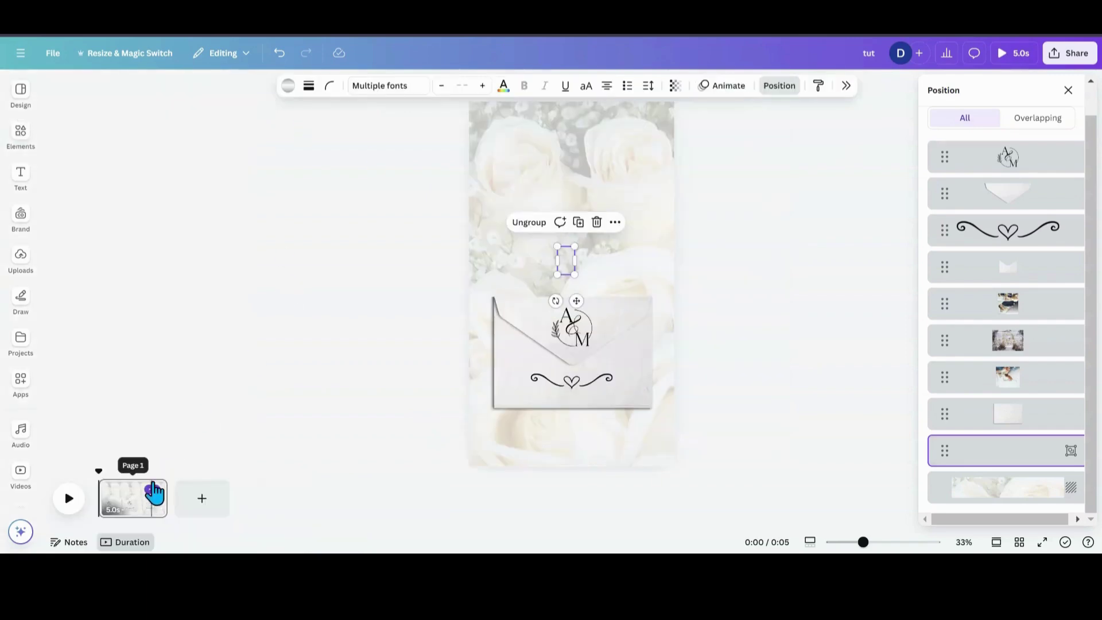
{"action": "left_click_drag", "start_coordinate": [580, 304], "coordinate": [585, 304]}
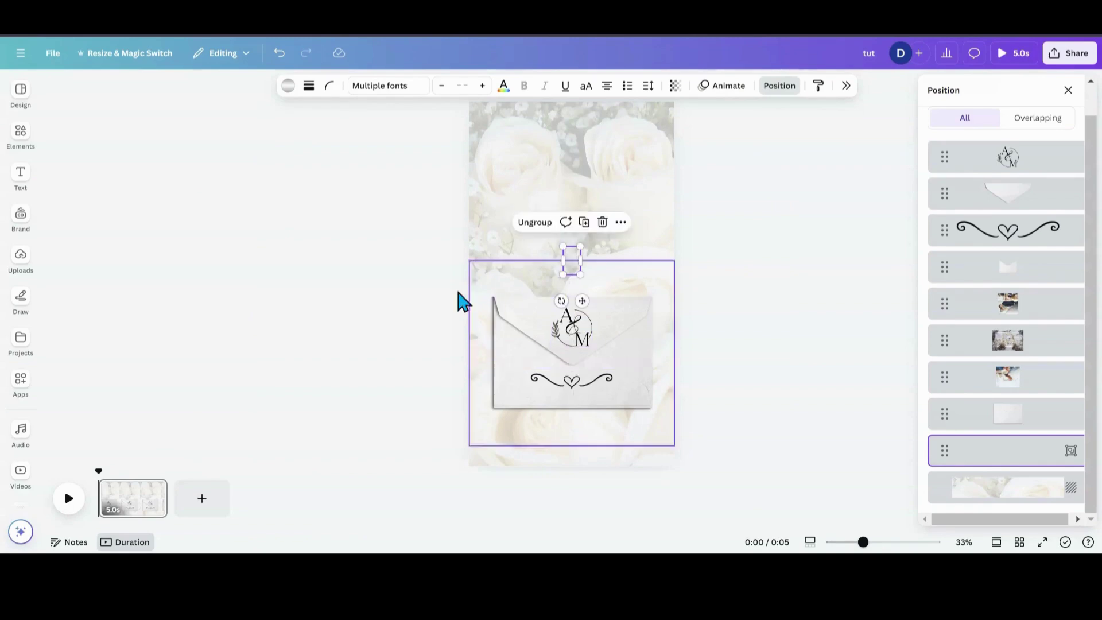
Duplicate page 1 and delete the monogram from the copy.
{"action": "left_click", "coordinate": [152, 489]}
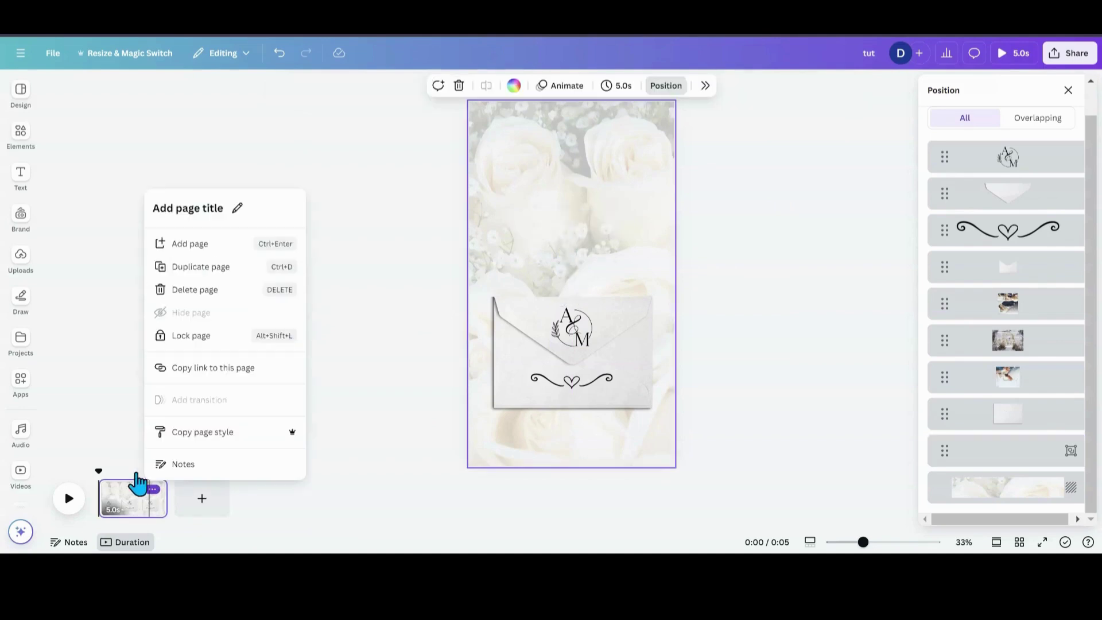
{"action": "left_click", "coordinate": [185, 275]}
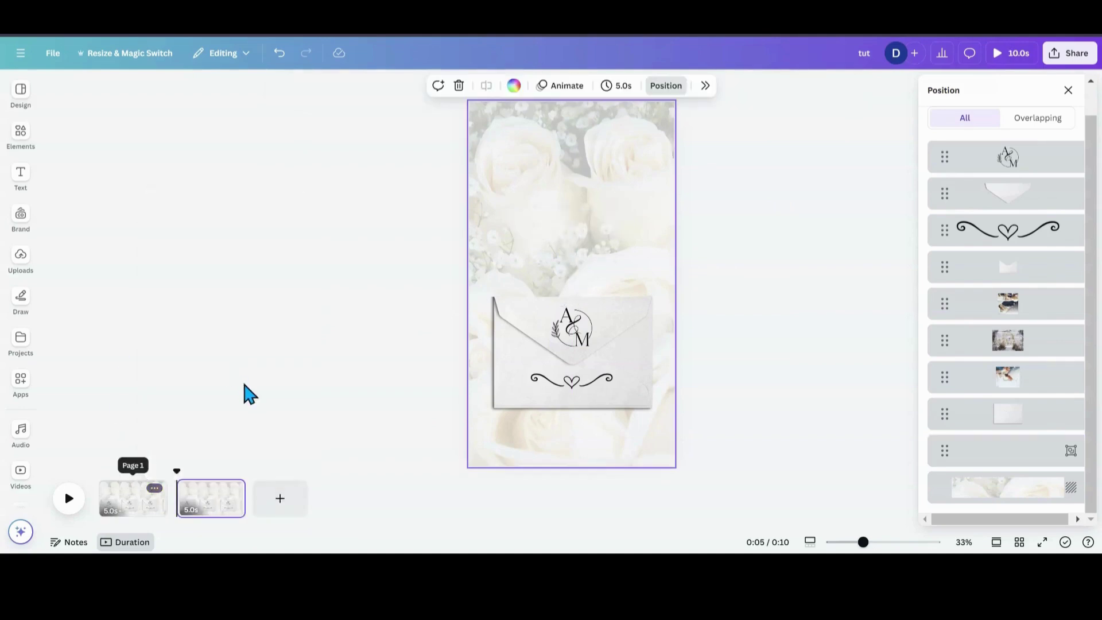
{"action": "left_click", "coordinate": [560, 344]}
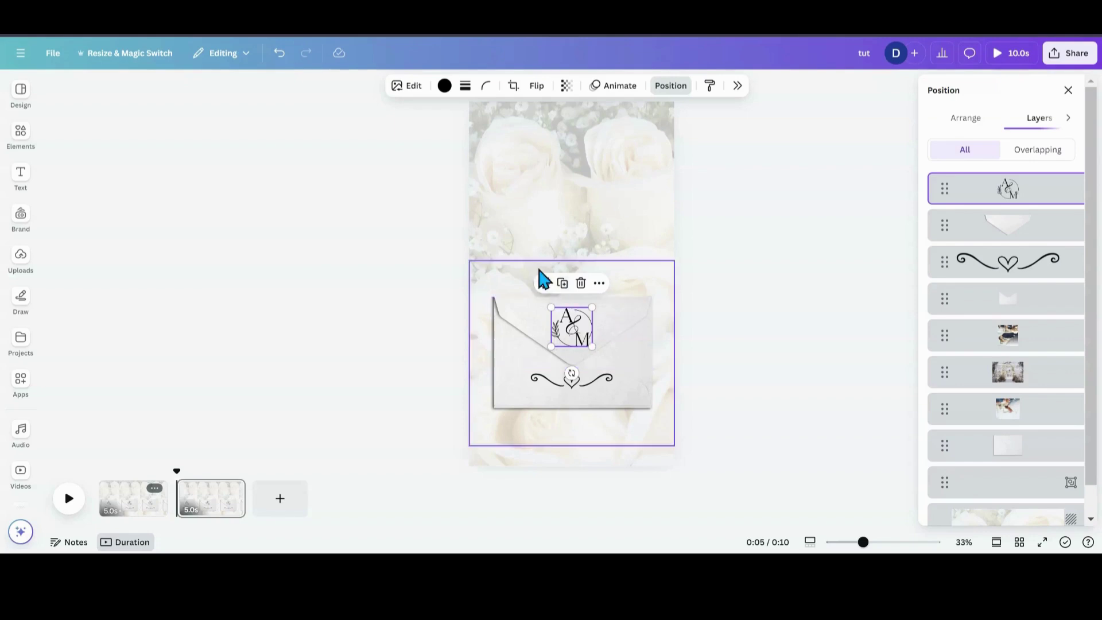
{"action": "left_click", "coordinate": [581, 284]}
Flip the envelope flap vertically and move it up so its base meets the envelope's upper edge.
{"action": "left_click", "coordinate": [561, 332]}
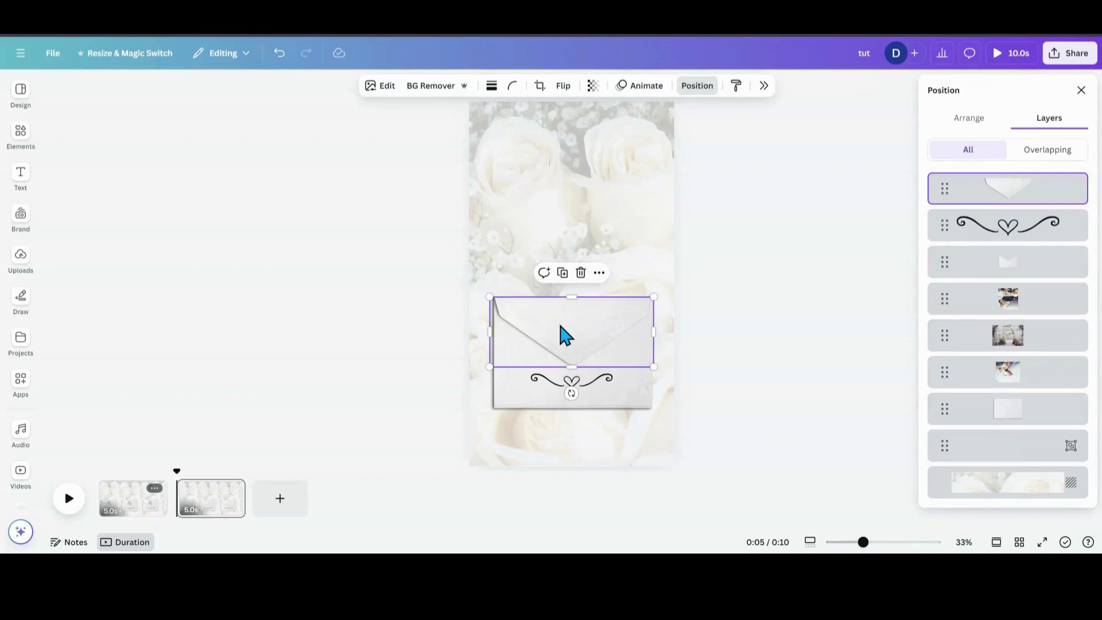
{"action": "left_click", "coordinate": [564, 88]}
{"action": "left_click", "coordinate": [565, 140]}
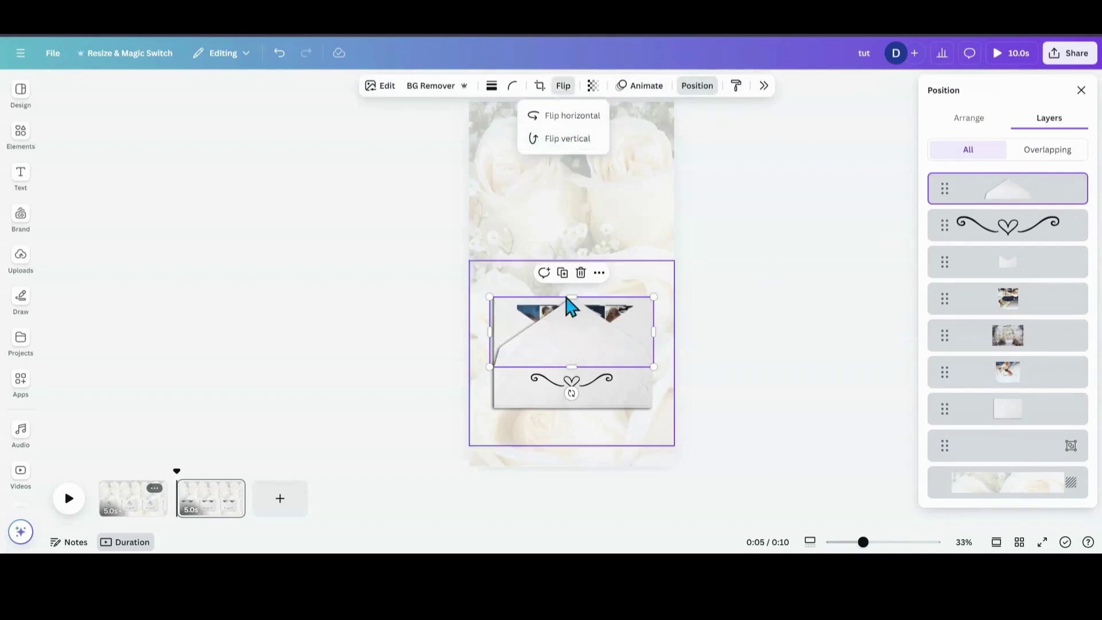
{"action": "left_click_drag", "start_coordinate": [571, 338], "coordinate": [566, 257]}
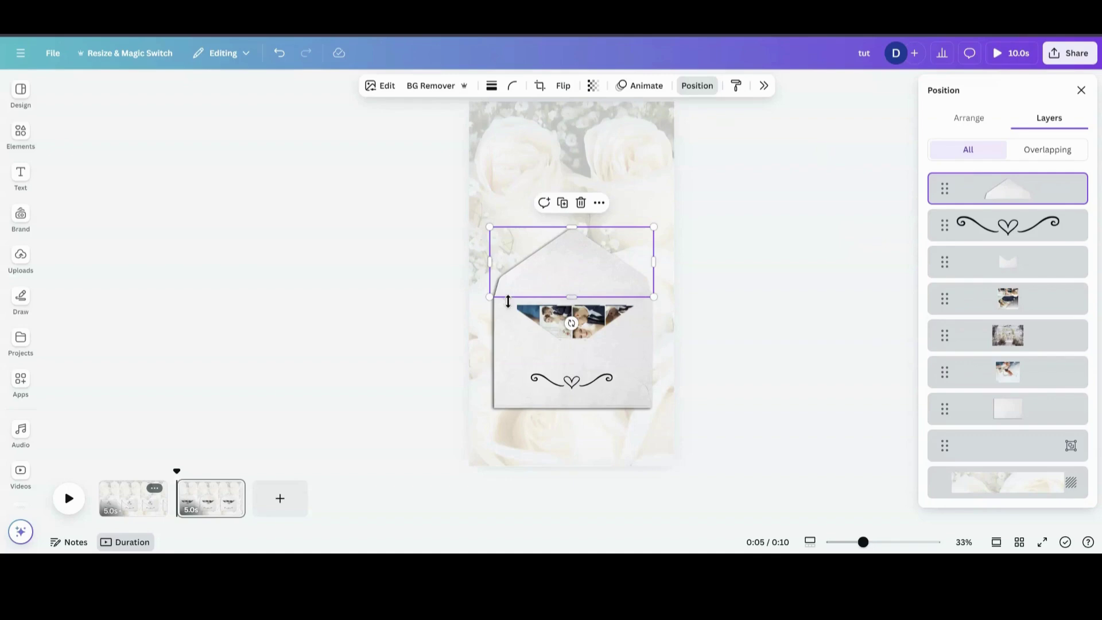
{"action": "left_click", "coordinate": [440, 333]}
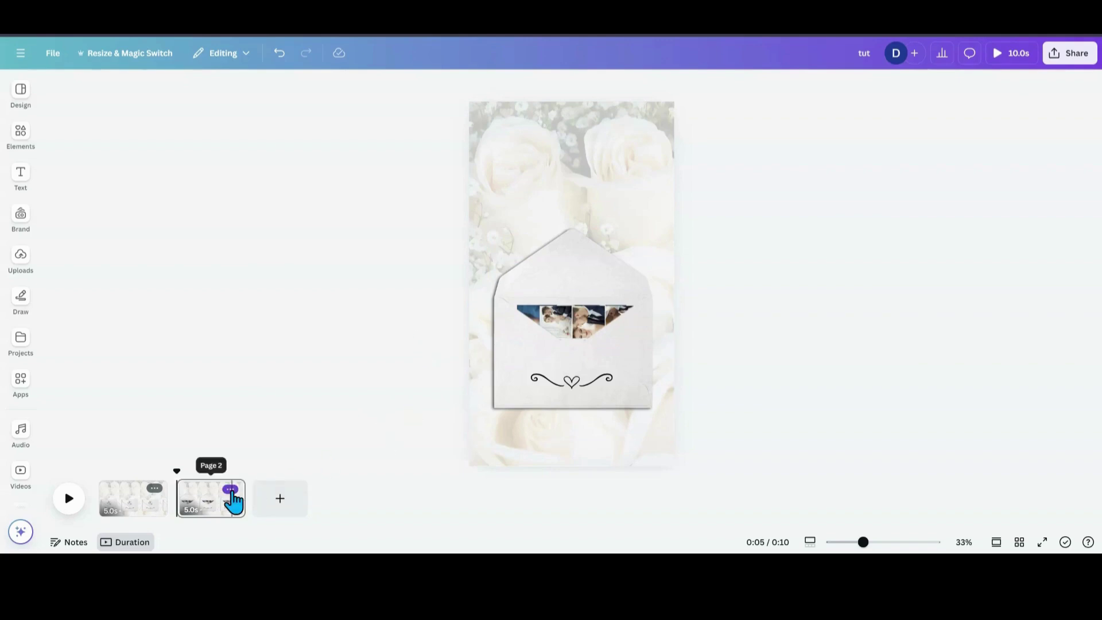
Duplicate page 2 and move the open flap's layer on the copy beneath the three photos, just above the envelope's back panel.
{"action": "left_click", "coordinate": [230, 489]}
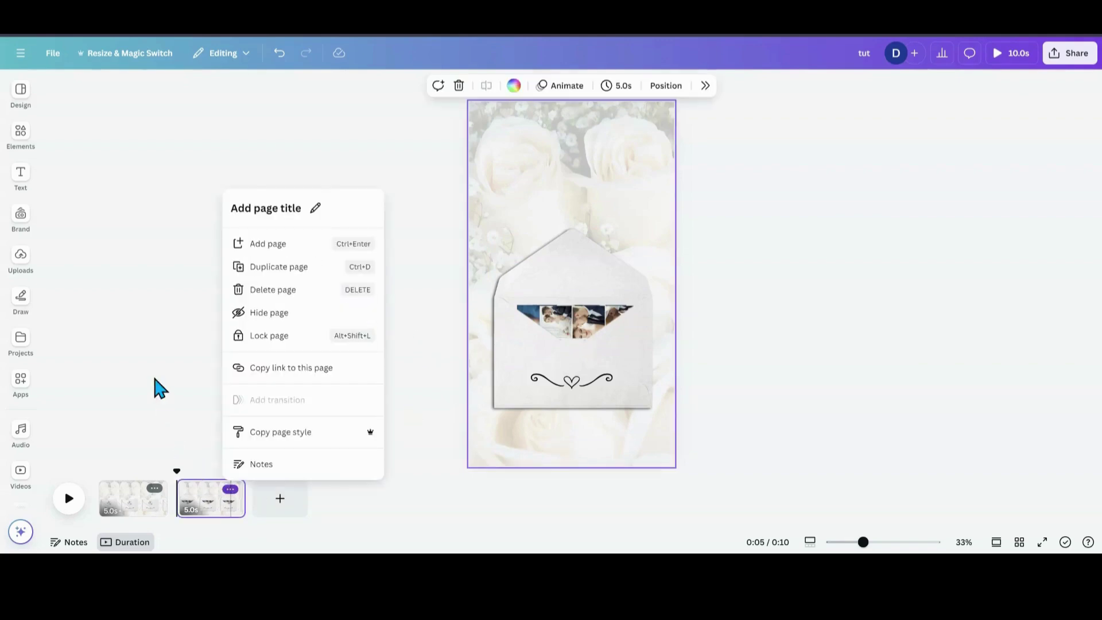
{"action": "left_click", "coordinate": [271, 272]}
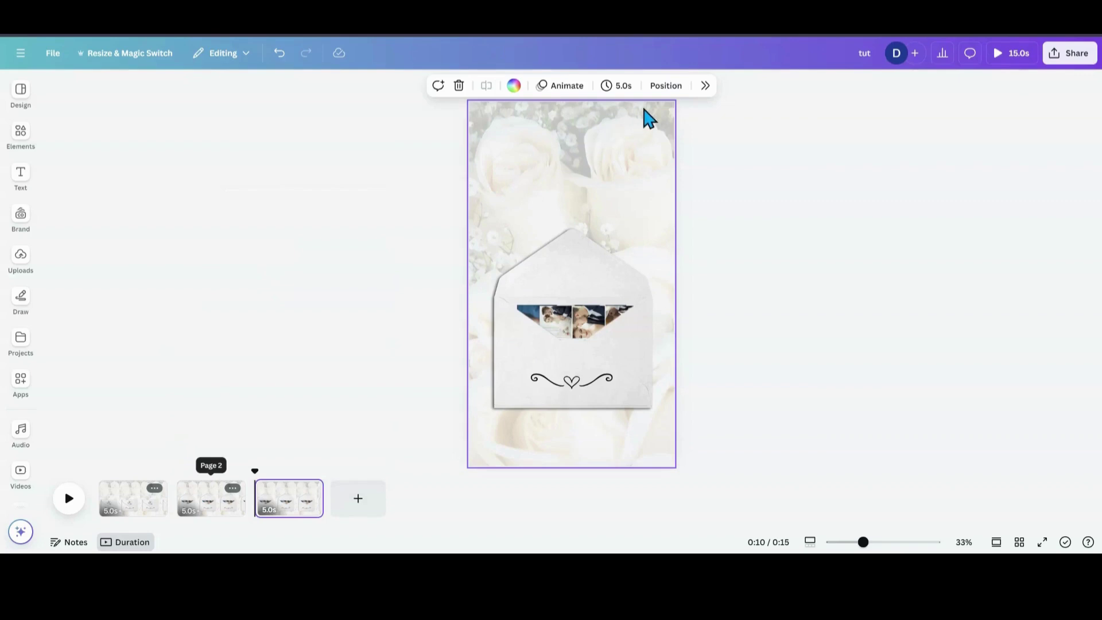
{"action": "left_click", "coordinate": [660, 89]}
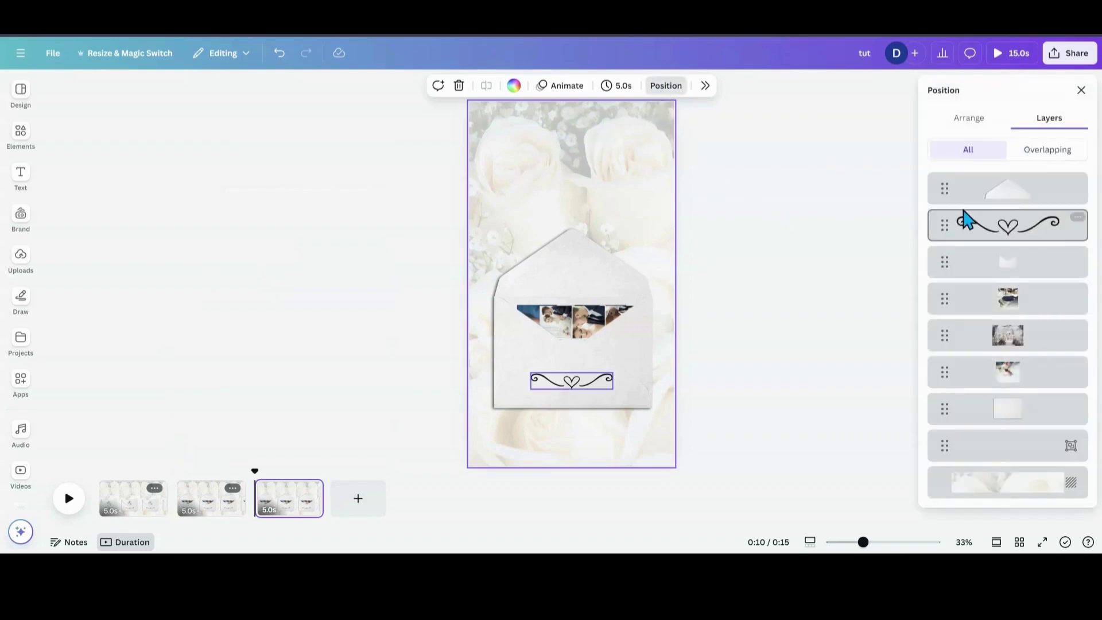
{"action": "left_click_drag", "start_coordinate": [976, 203], "coordinate": [981, 396]}
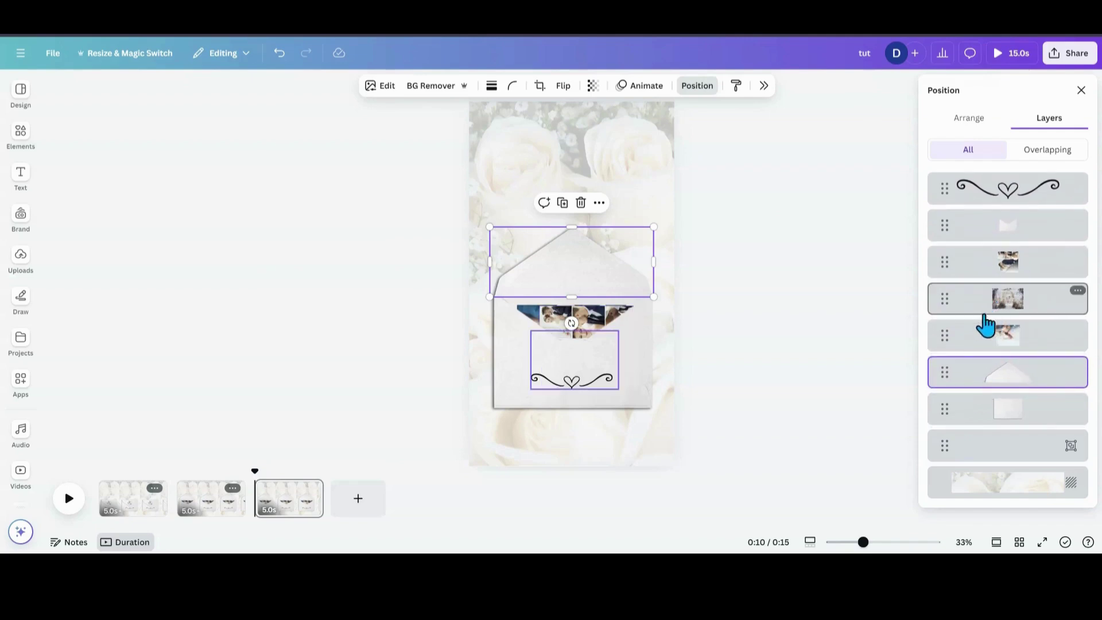
Try moving the floral arch photo upward inside the envelope on page 2.
{"action": "left_click", "coordinate": [218, 518]}
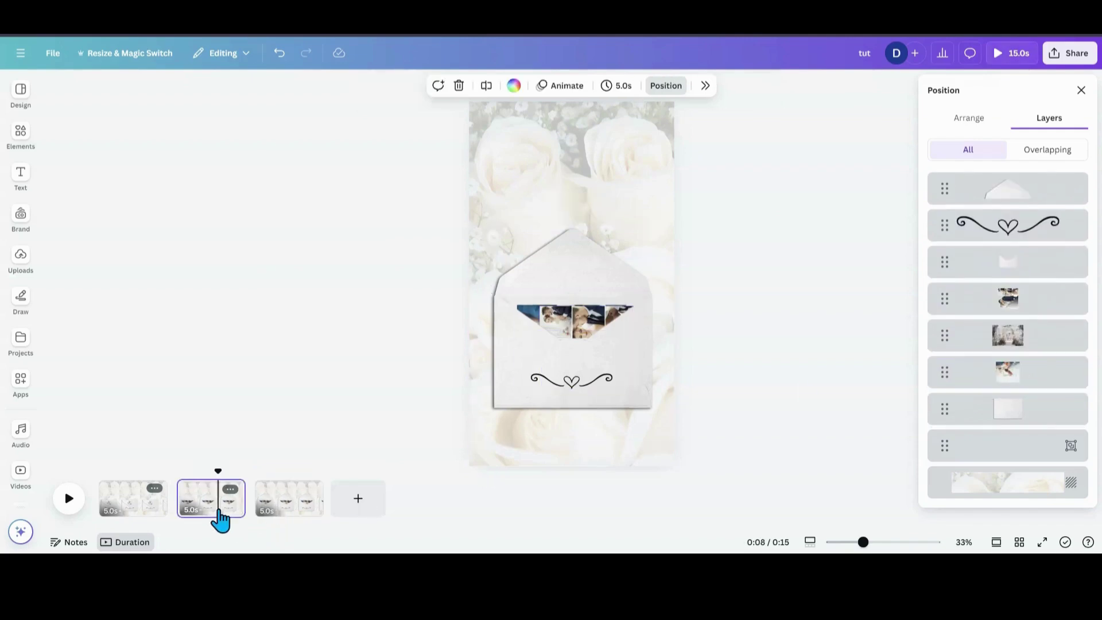
{"action": "left_click", "coordinate": [580, 335]}
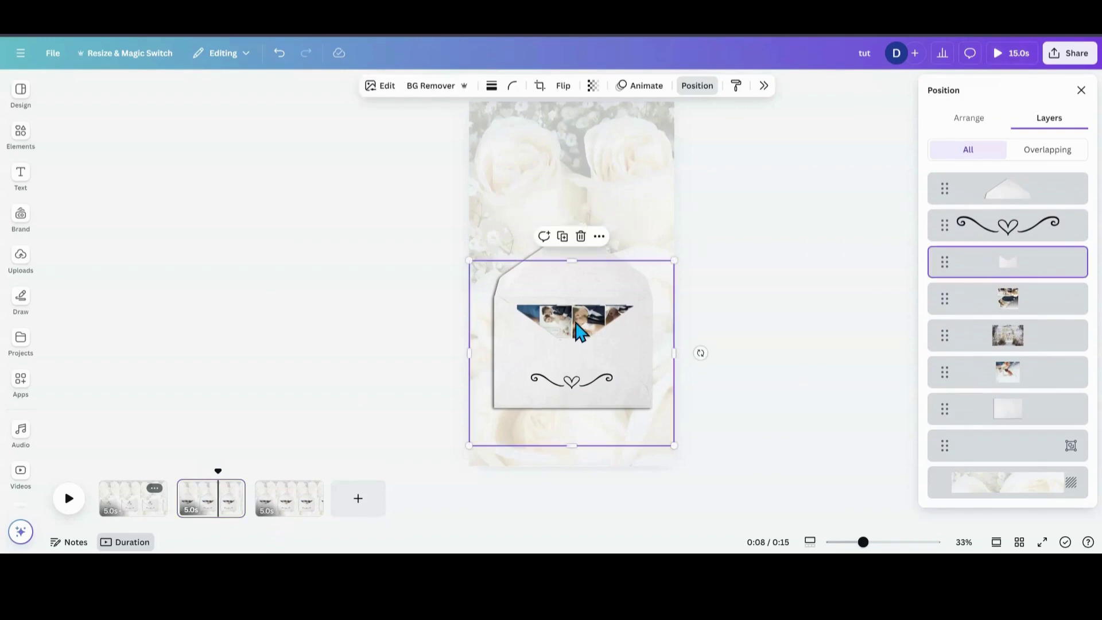
{"action": "left_click", "coordinate": [952, 338]}
{"action": "left_click_drag", "start_coordinate": [571, 369], "coordinate": [571, 338]}
On page 3, select the champagne toast photo's layer and shift the photo slightly to the right inside the envelope.
{"action": "left_click", "coordinate": [295, 510]}
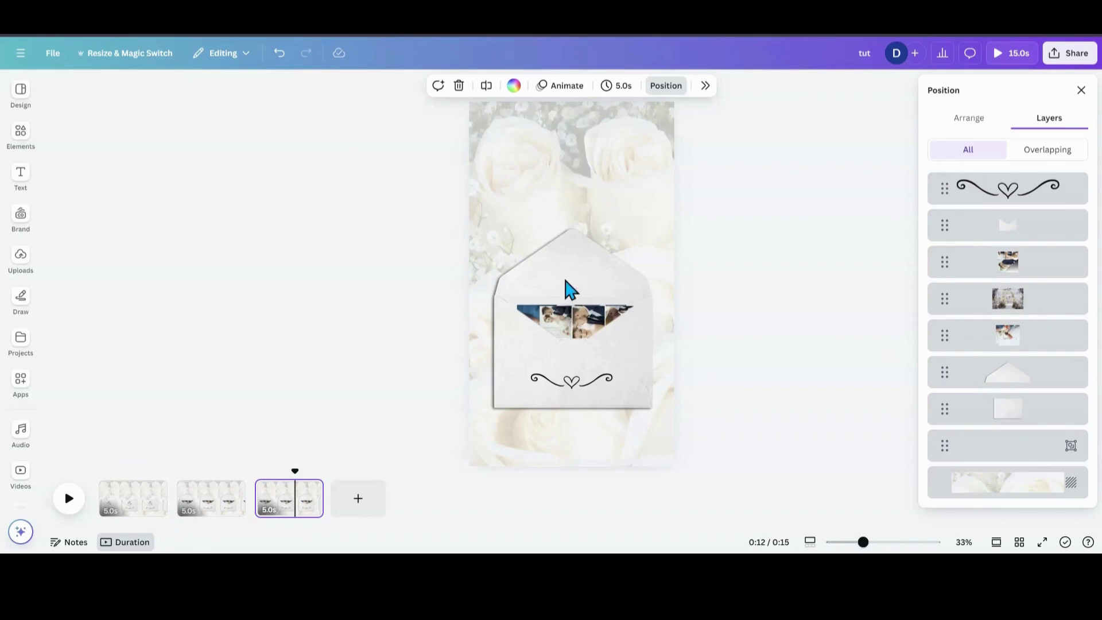
{"action": "left_click", "coordinate": [278, 487]}
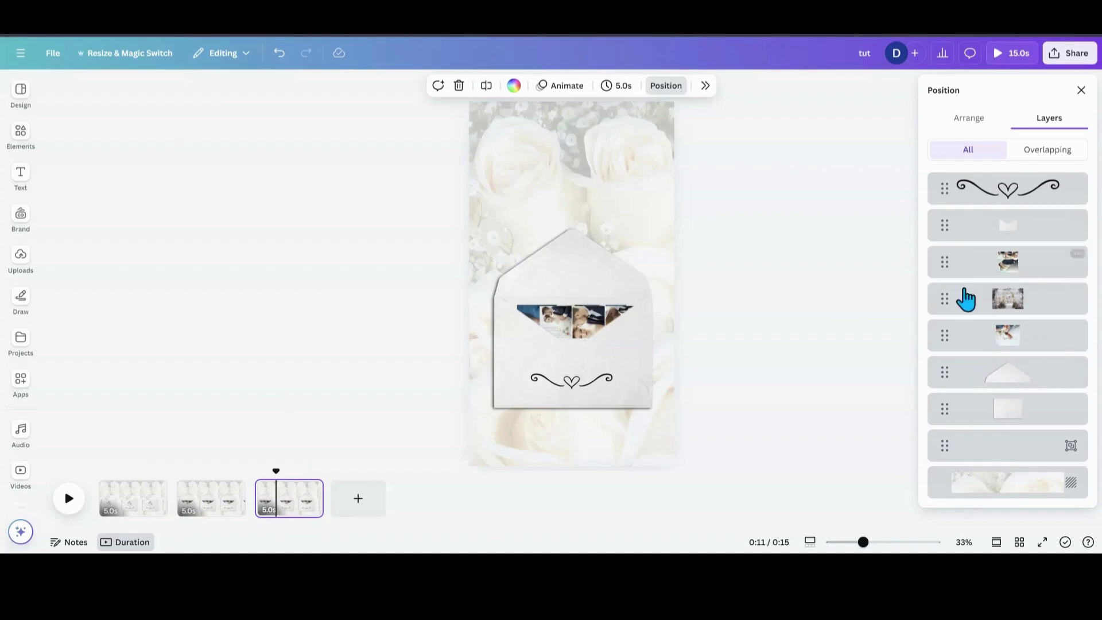
{"action": "left_click", "coordinate": [595, 335]}
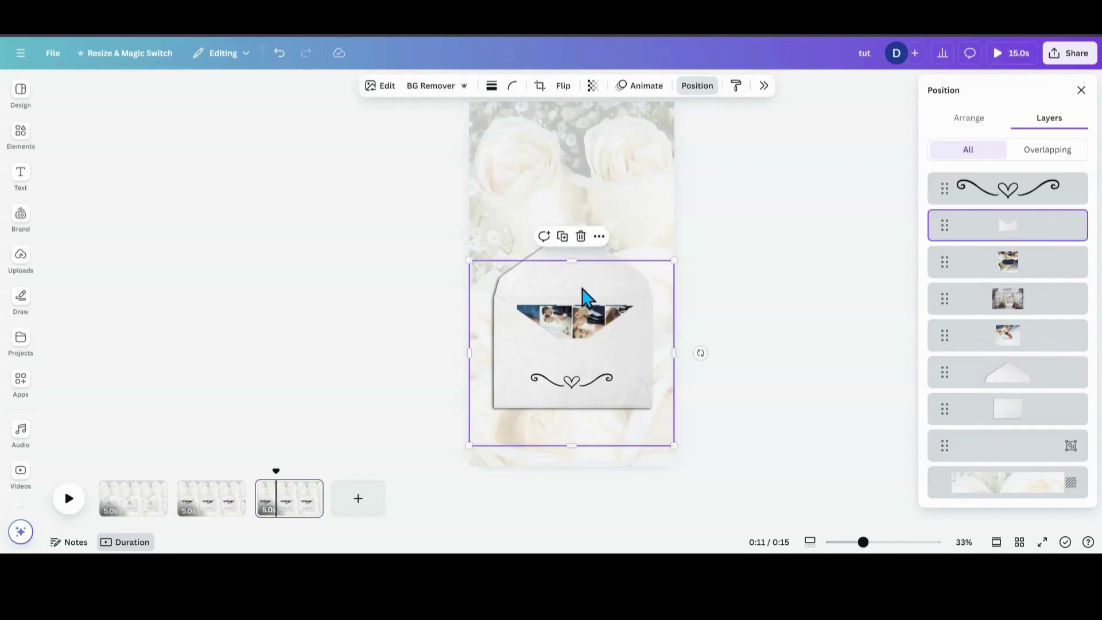
{"action": "left_click", "coordinate": [999, 302]}
{"action": "left_click", "coordinate": [964, 343]}
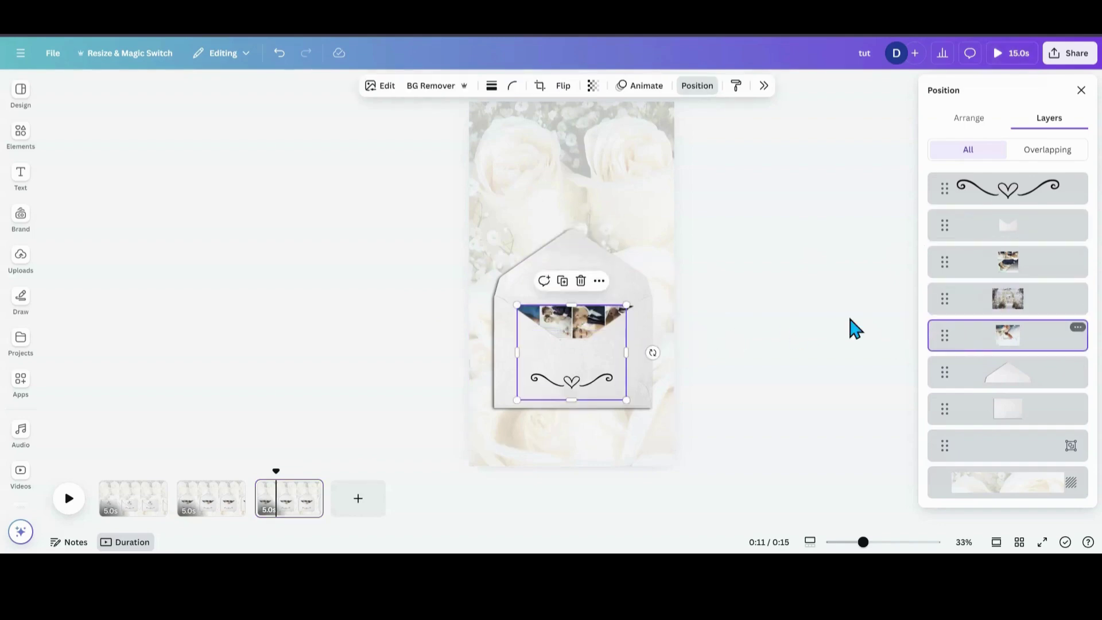
{"action": "mouse_move", "coordinate": [585, 337]}
{"action": "left_mouse_down"}
{"action": "mouse_move", "coordinate": [586, 272]}
{"action": "mouse_move", "coordinate": [586, 328]}
{"action": "left_mouse_up"}
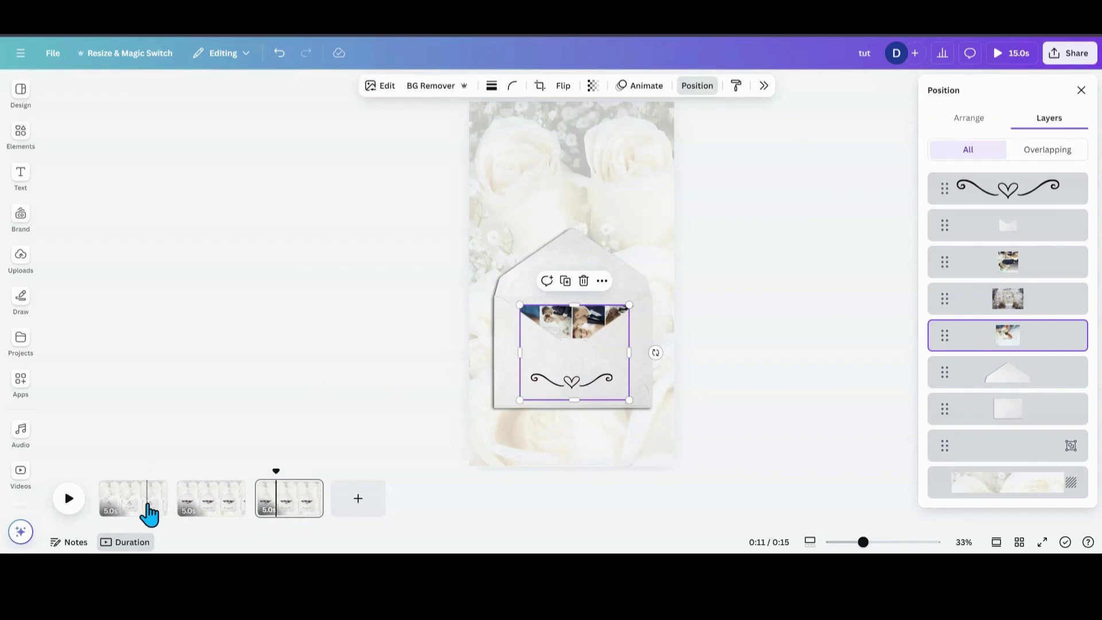
Trim the page durations to 0.9 s for page 1, 1.0 s for page 2 and 1.8 s for page 3.
{"action": "left_click_drag", "start_coordinate": [164, 499], "coordinate": [109, 508]}
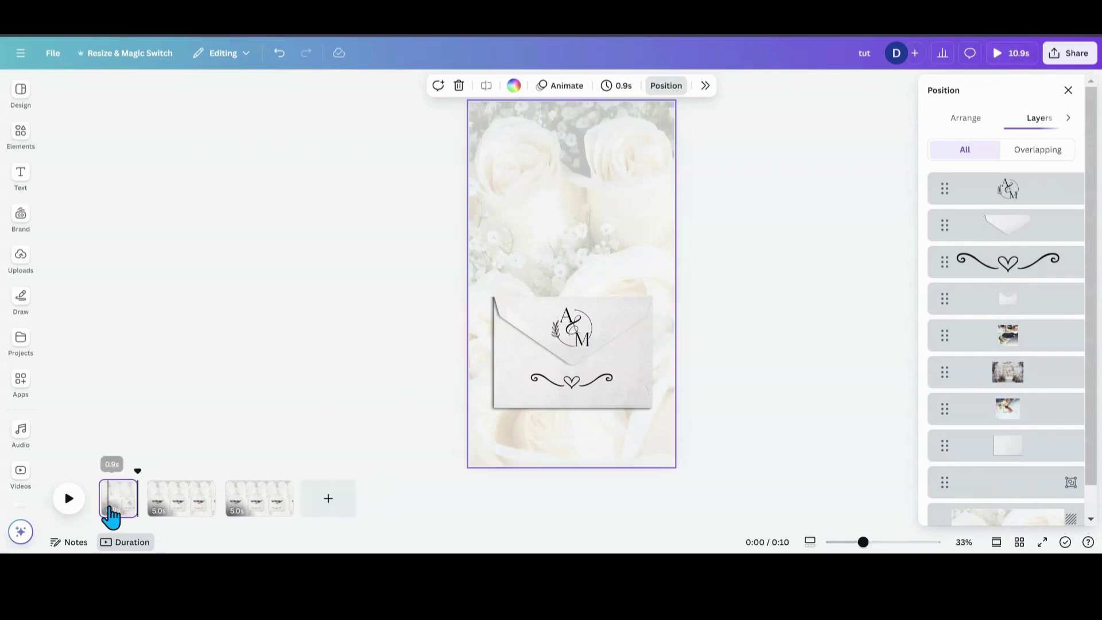
{"action": "left_click_drag", "start_coordinate": [214, 500], "coordinate": [161, 498]}
{"action": "left_click_drag", "start_coordinate": [256, 501], "coordinate": [213, 499]}
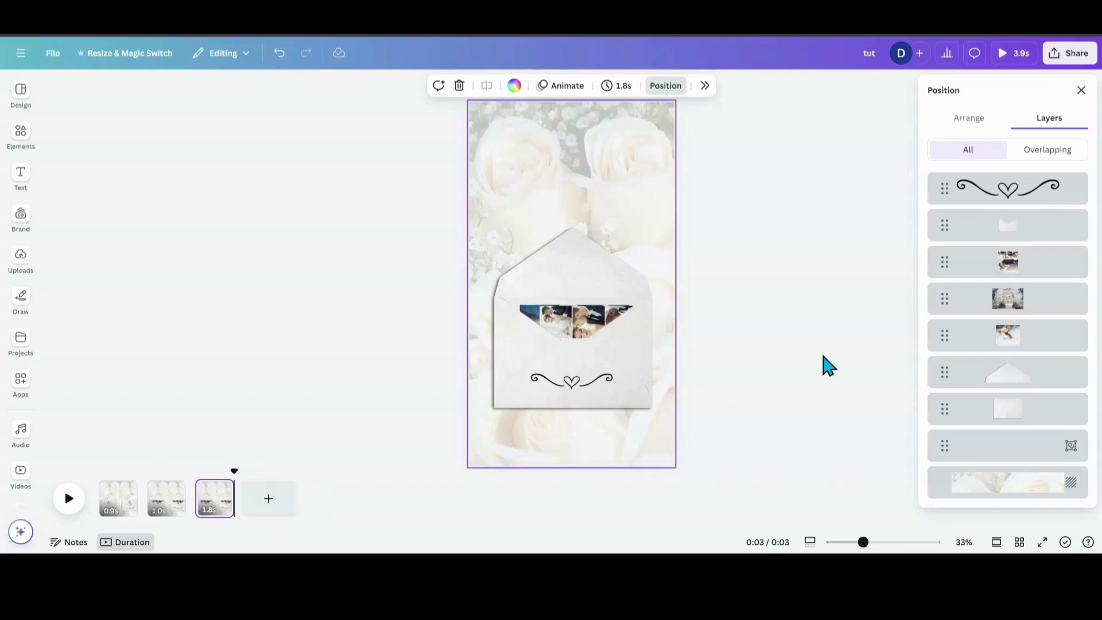
Duplicate page 3, which shows the open envelope with the photos tucked inside.
{"action": "mouse_move", "coordinate": [217, 505]}
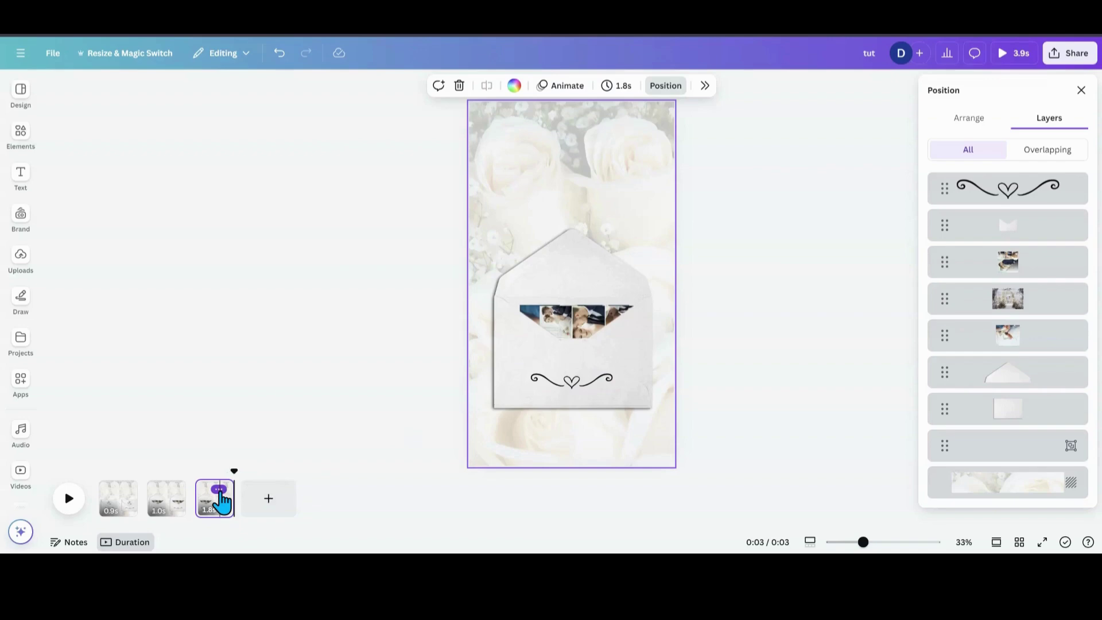
{"action": "left_click", "coordinate": [219, 489]}
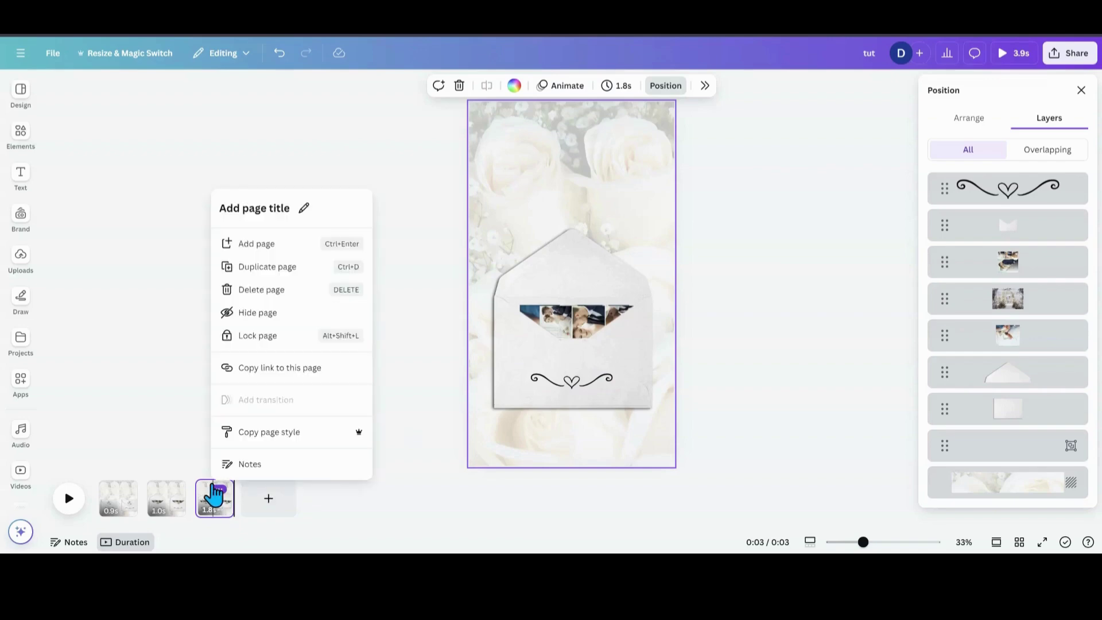
{"action": "left_click", "coordinate": [253, 275]}
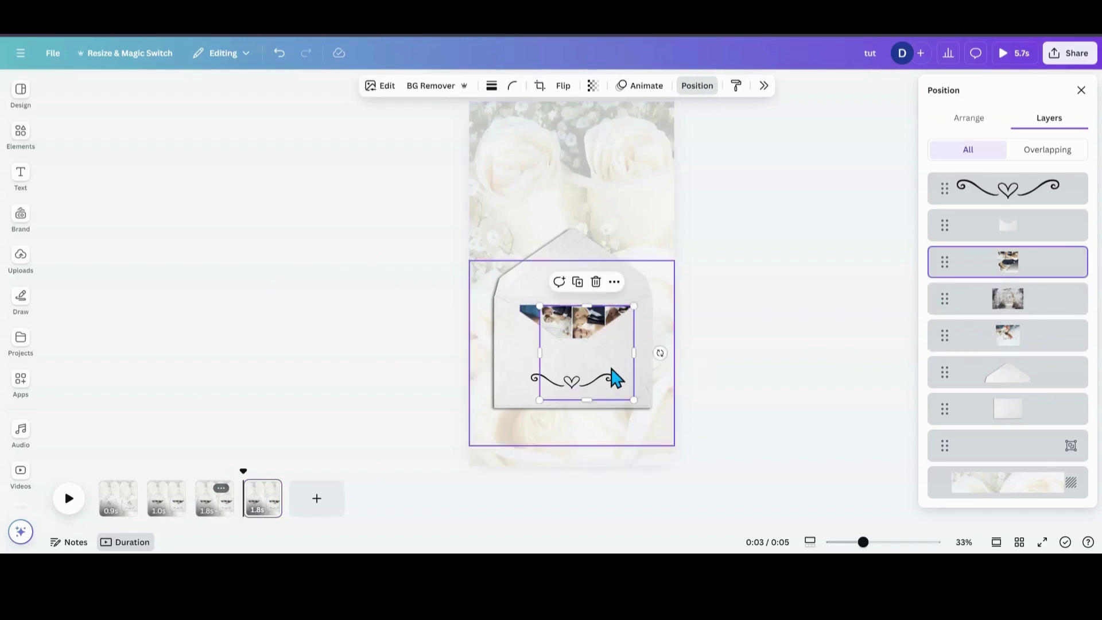
On page 4, move the couple's photo collage above the envelope, rotate it upright and enlarge it to about the envelope's width.
{"action": "left_click_drag", "start_coordinate": [610, 379], "coordinate": [589, 263]}
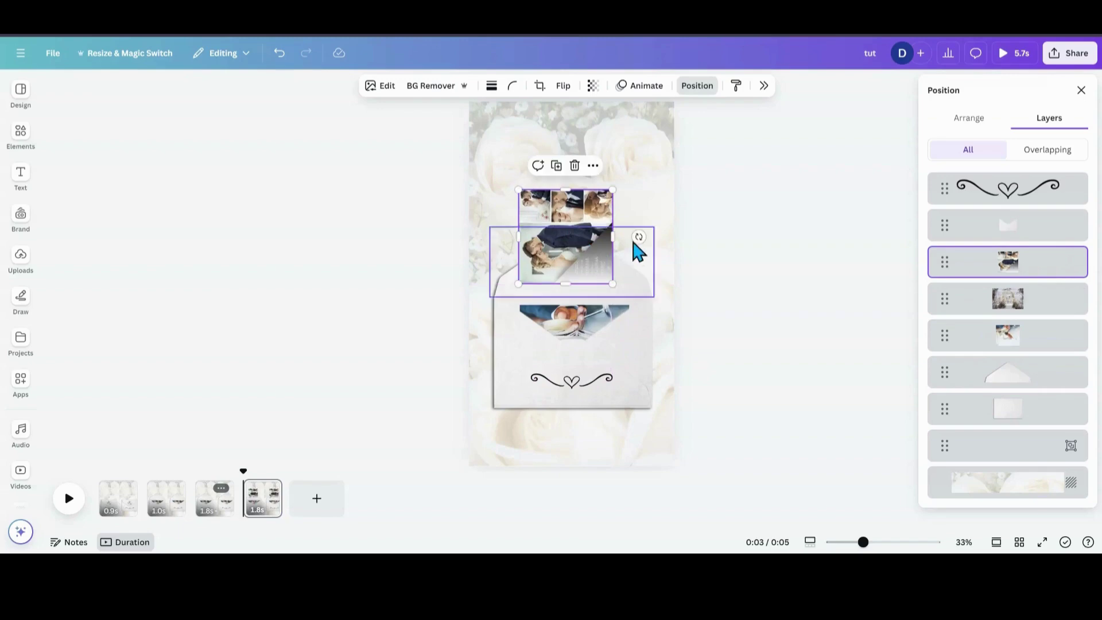
{"action": "left_click_drag", "start_coordinate": [638, 236], "coordinate": [574, 338]}
{"action": "left_click_drag", "start_coordinate": [614, 189], "coordinate": [658, 146]}
{"action": "left_click_drag", "start_coordinate": [517, 141], "coordinate": [474, 158]}
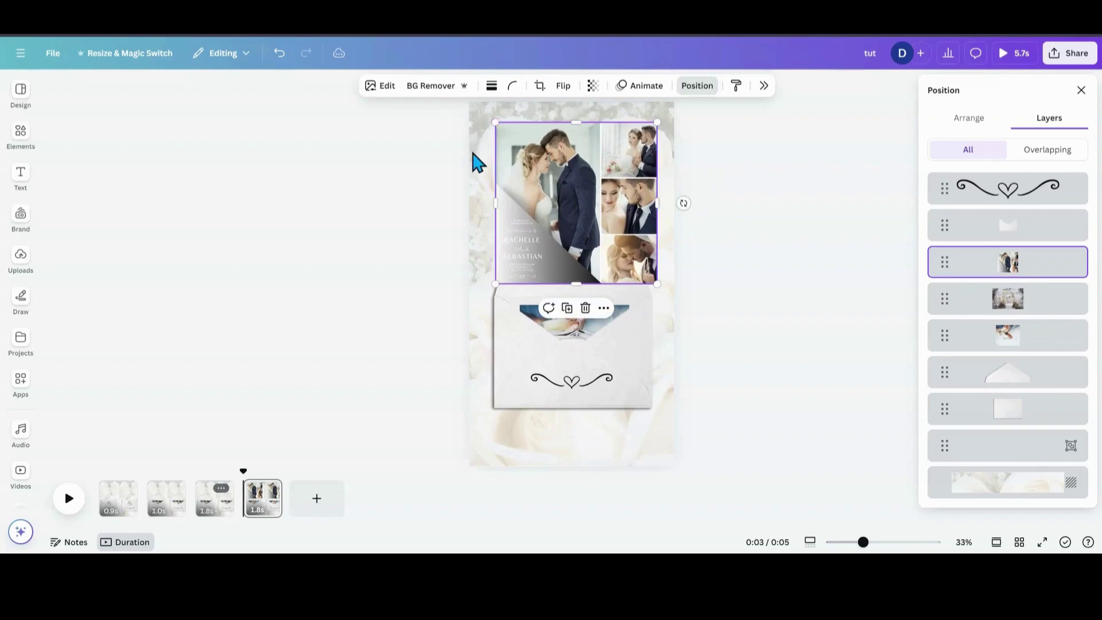
{"action": "left_click_drag", "start_coordinate": [581, 193], "coordinate": [575, 191]}
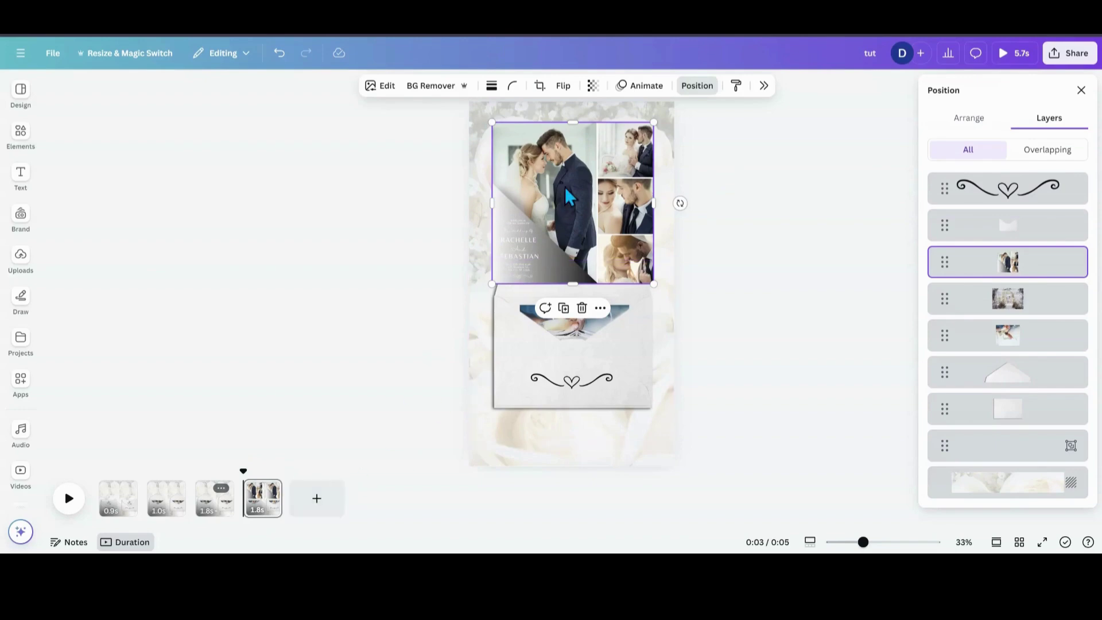
Duplicate page 3 again and move the copy to the end of the timeline as page 5.
{"action": "left_click", "coordinate": [221, 491]}
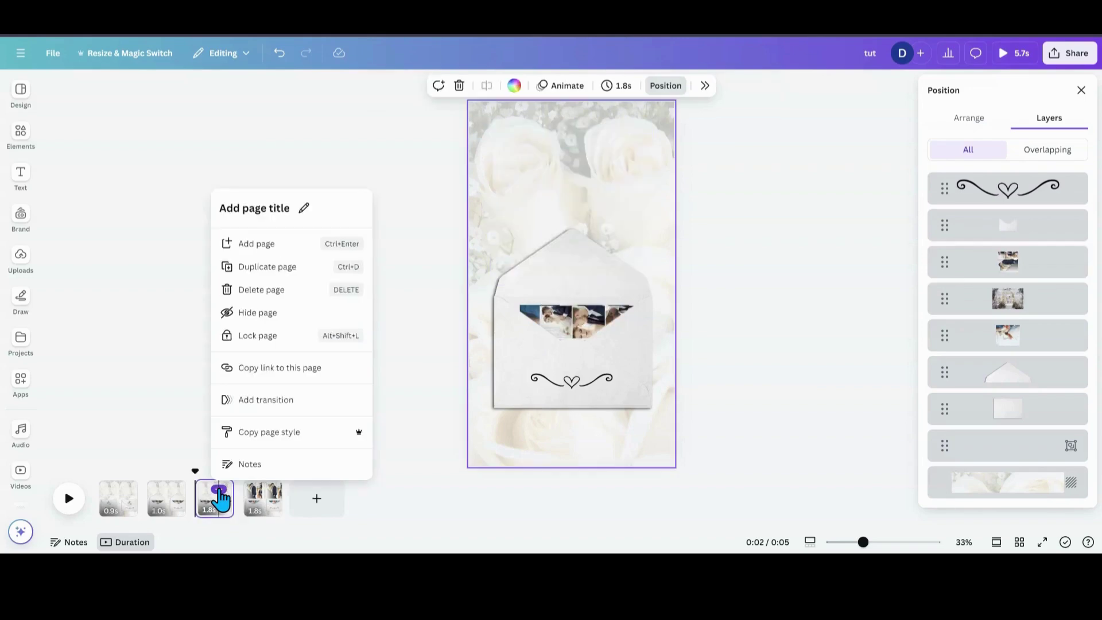
{"action": "left_click", "coordinate": [253, 267]}
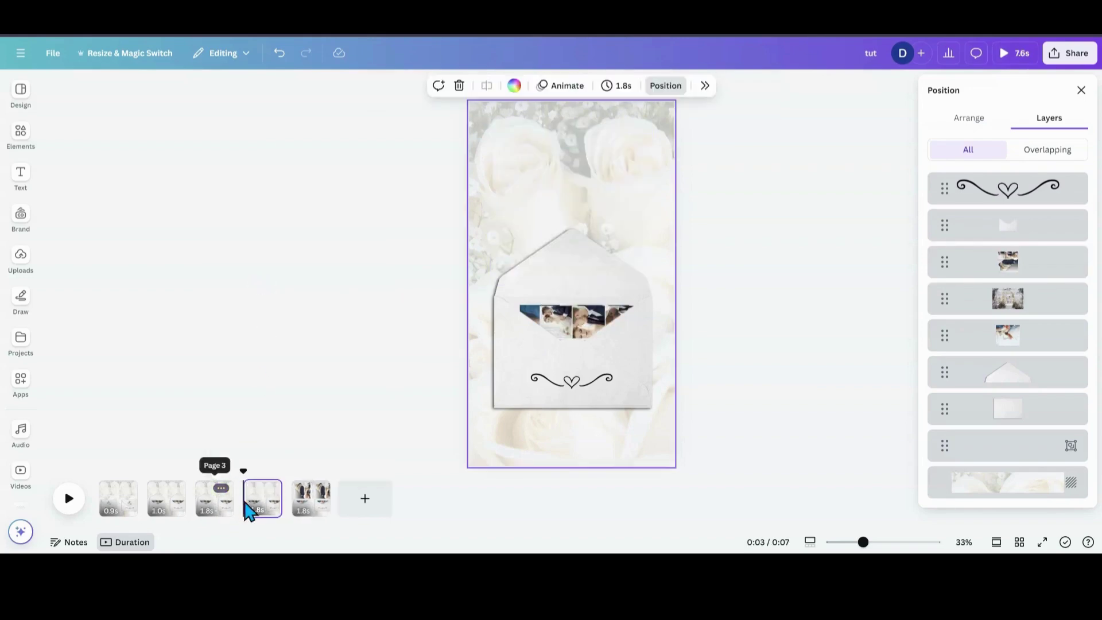
{"action": "left_click_drag", "start_coordinate": [260, 505], "coordinate": [307, 499]}
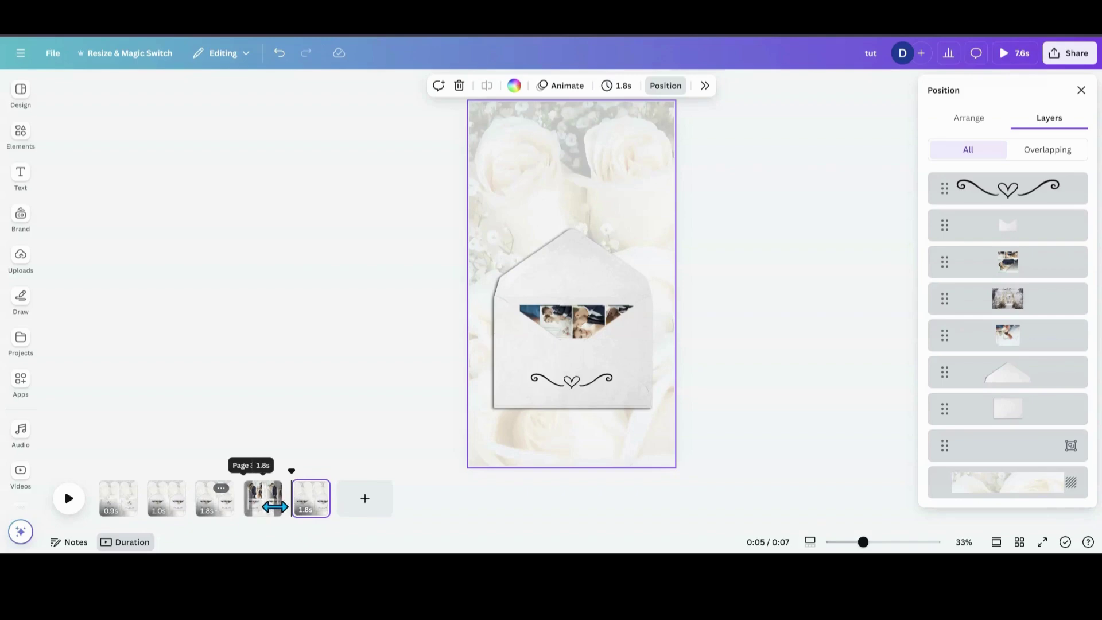
{"action": "left_click", "coordinate": [308, 513]}
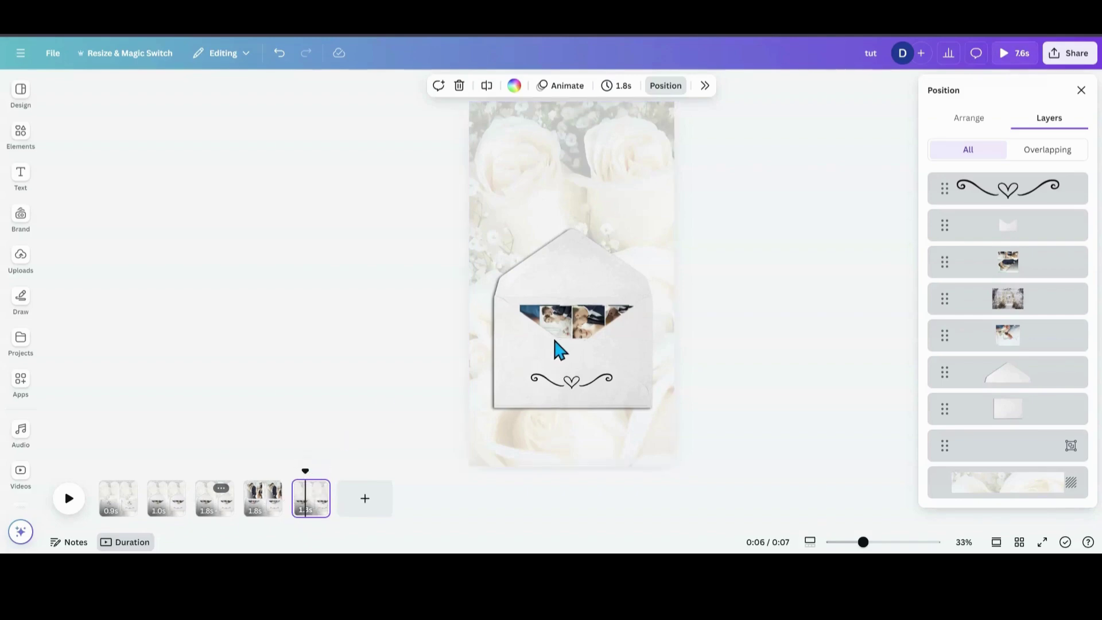
On page 5, move the champagne toast photo above the envelope, turn it nearly upright with a slight tilt, and enlarge it.
{"action": "left_click", "coordinate": [983, 338]}
{"action": "left_click_drag", "start_coordinate": [581, 348], "coordinate": [590, 216]}
{"action": "left_click_drag", "start_coordinate": [662, 214], "coordinate": [526, 310]}
{"action": "left_click_drag", "start_coordinate": [562, 241], "coordinate": [563, 217]}
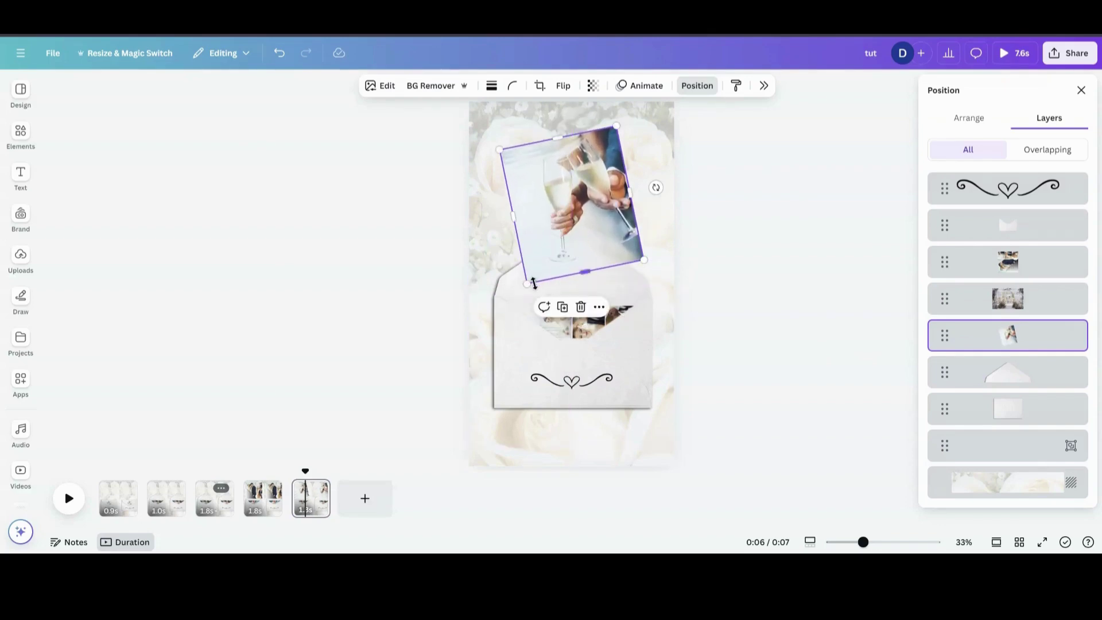
{"action": "left_click_drag", "start_coordinate": [527, 284], "coordinate": [521, 292]}
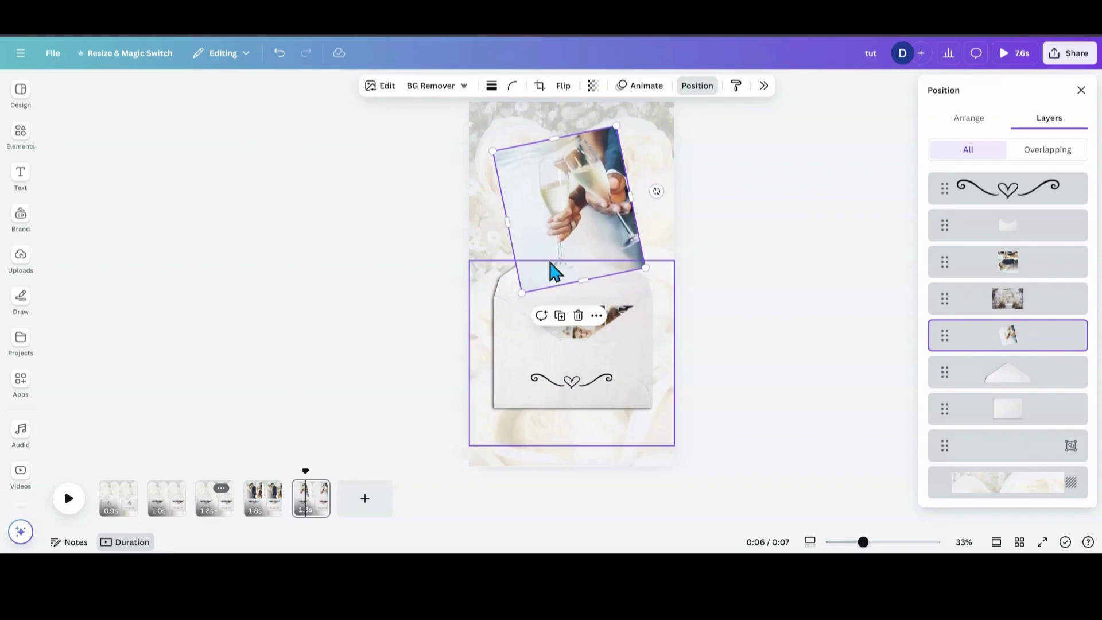
Duplicate page 3 once more and move the copy to the end of the timeline as page 6.
{"action": "left_click", "coordinate": [221, 488]}
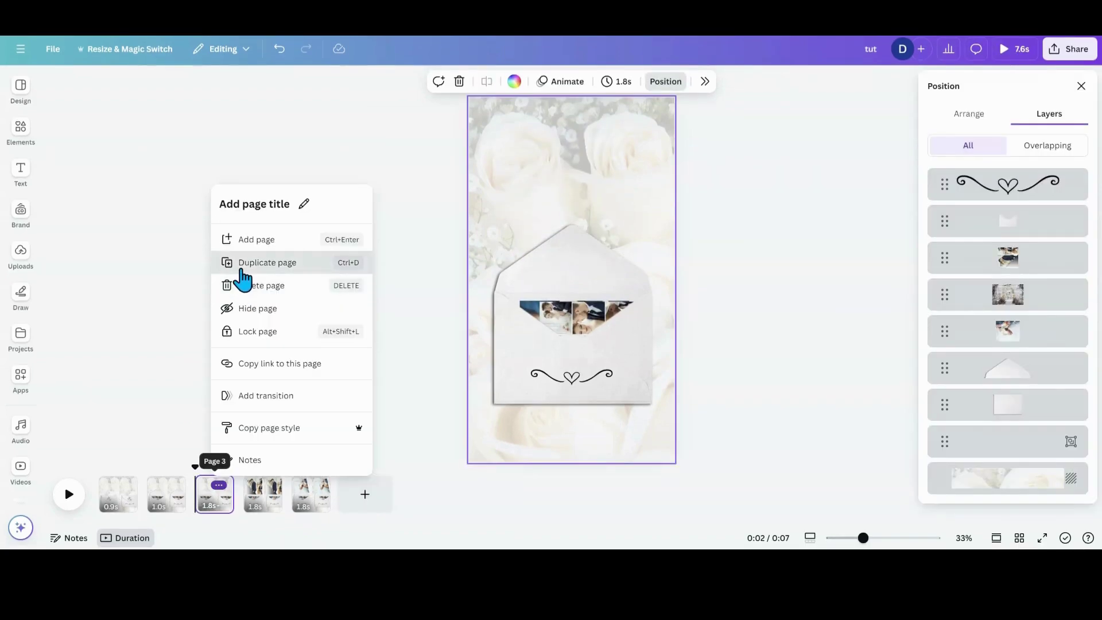
{"action": "left_click", "coordinate": [241, 265]}
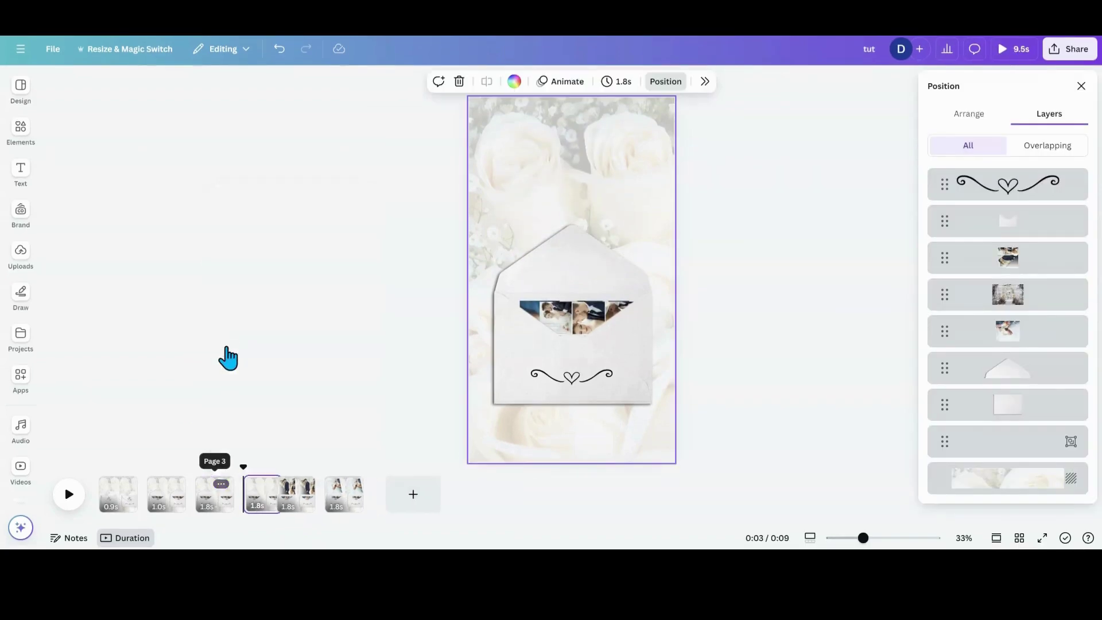
{"action": "left_click_drag", "start_coordinate": [259, 497], "coordinate": [340, 492]}
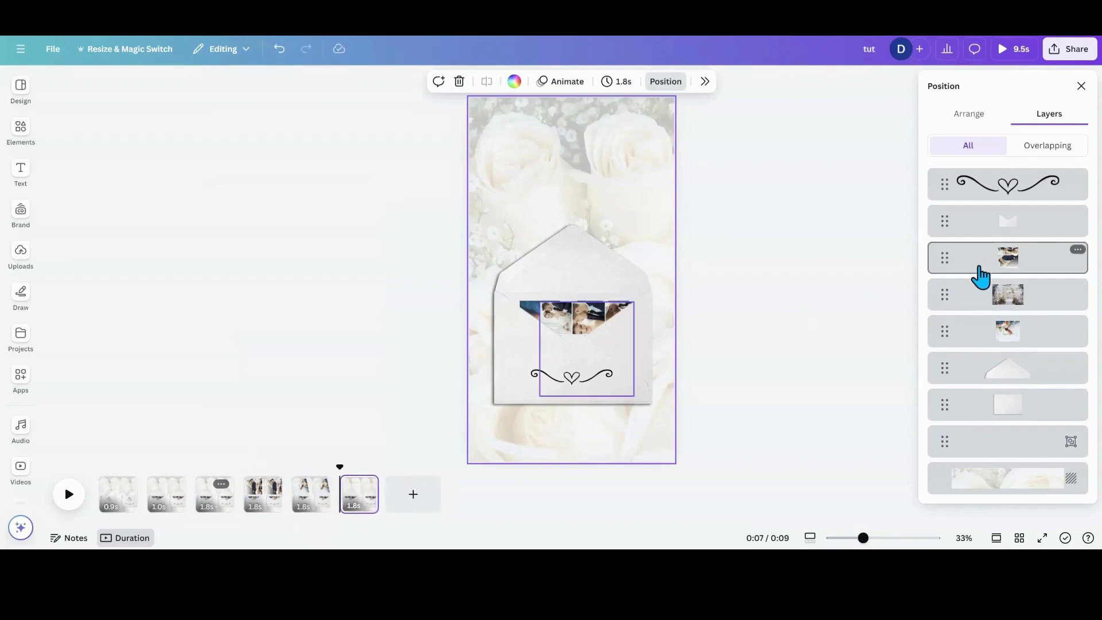
On page 6, move the floral arch photo above the envelope and enlarge it to slightly wider than the envelope.
{"action": "left_click", "coordinate": [988, 299]}
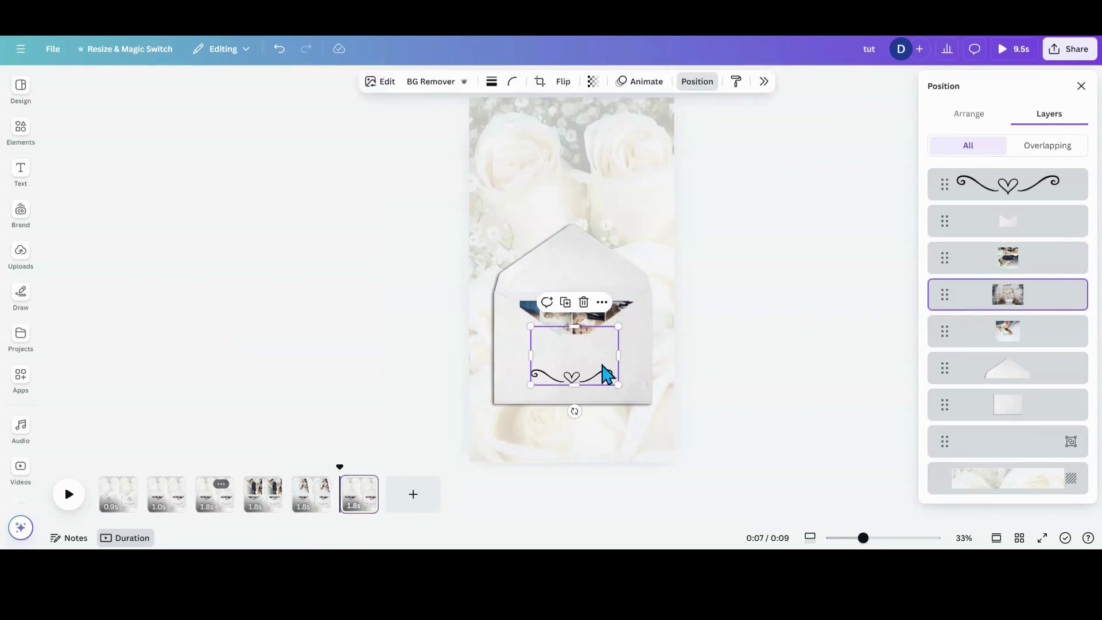
{"action": "left_click_drag", "start_coordinate": [591, 367], "coordinate": [593, 205]}
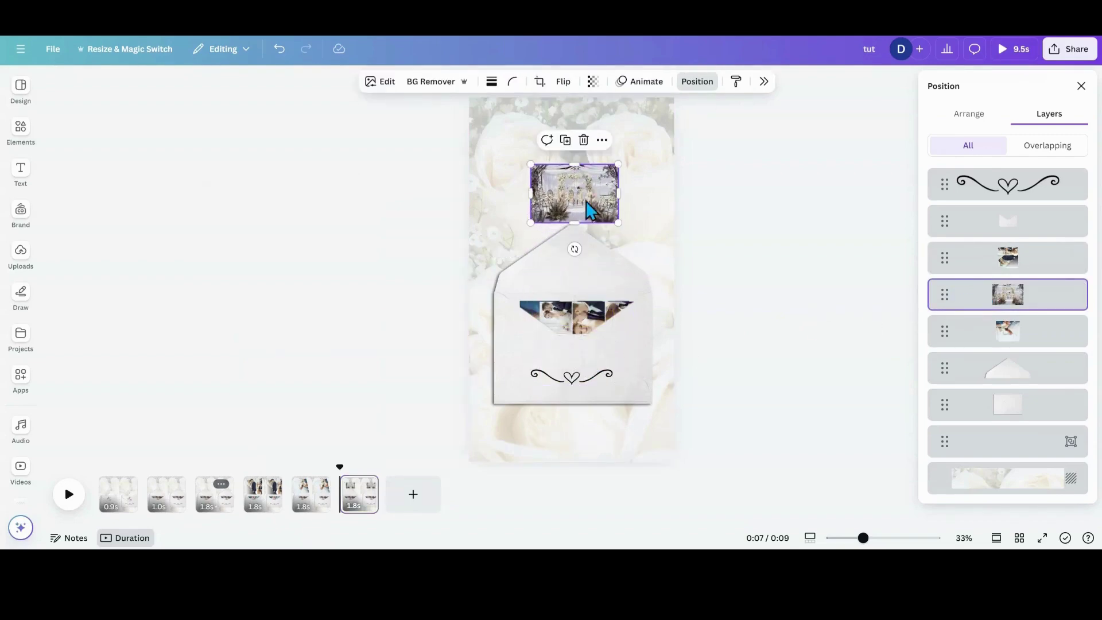
{"action": "left_click_drag", "start_coordinate": [527, 222], "coordinate": [490, 251]}
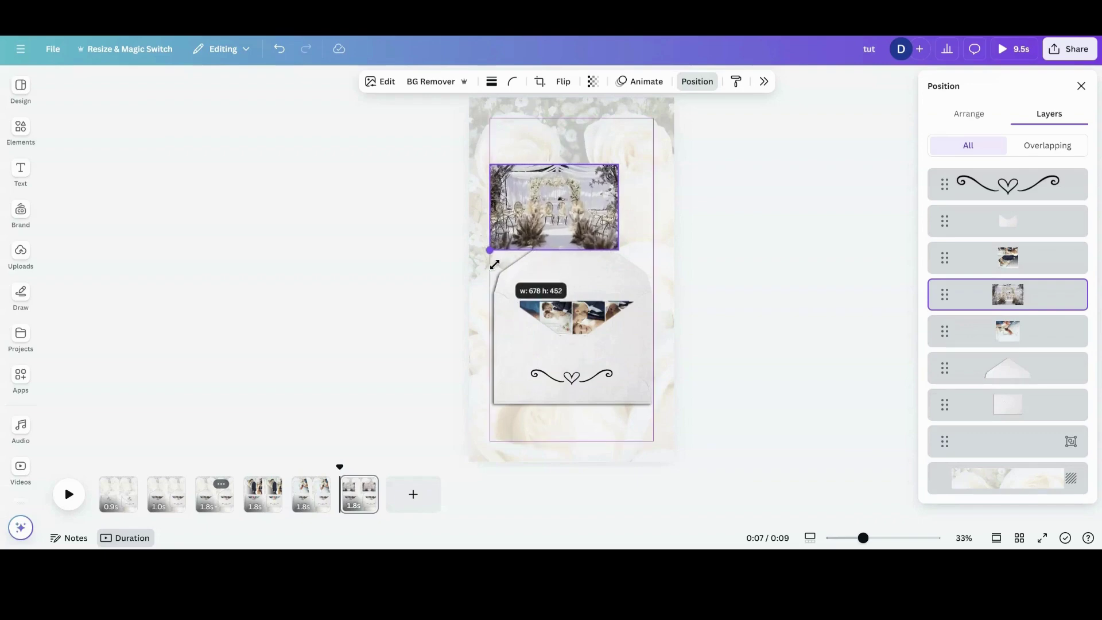
{"action": "left_click_drag", "start_coordinate": [618, 251], "coordinate": [663, 281]}
{"action": "left_click_drag", "start_coordinate": [587, 235], "coordinate": [581, 227]}
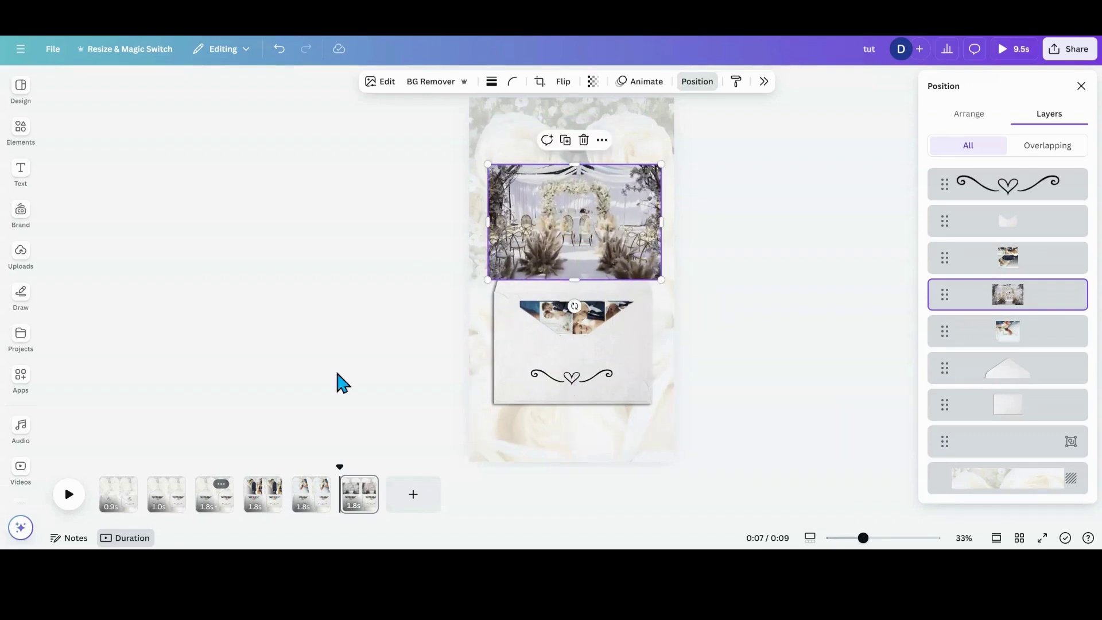
Duplicate page 3 and place the copy after the floral arch page as page 7.
{"action": "left_click", "coordinate": [220, 484]}
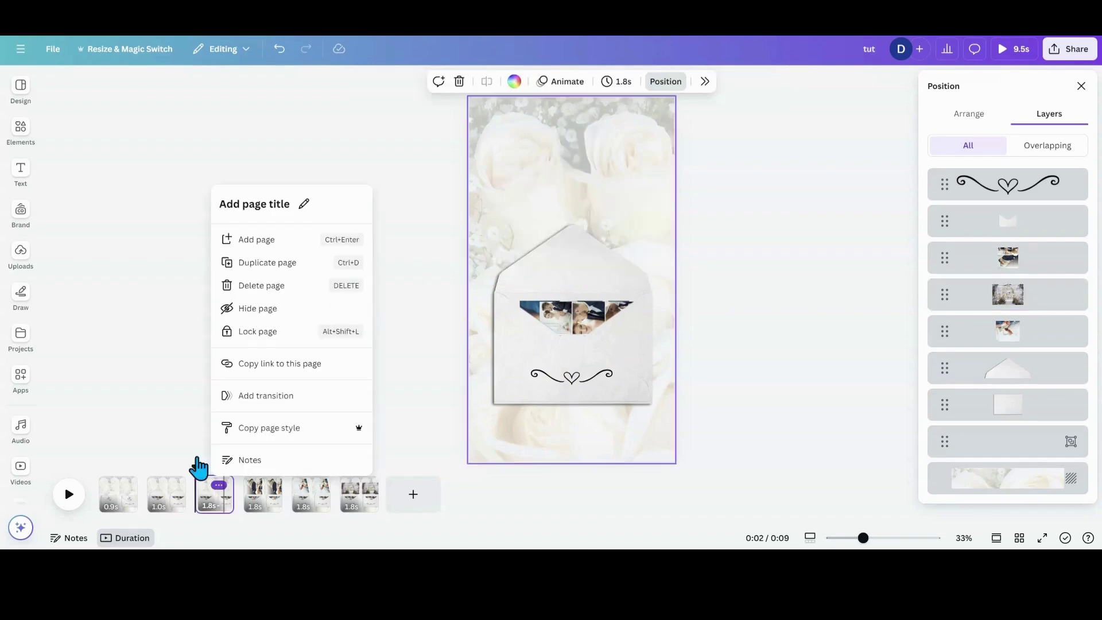
{"action": "left_click", "coordinate": [263, 264]}
{"action": "left_click_drag", "start_coordinate": [263, 498], "coordinate": [367, 493]}
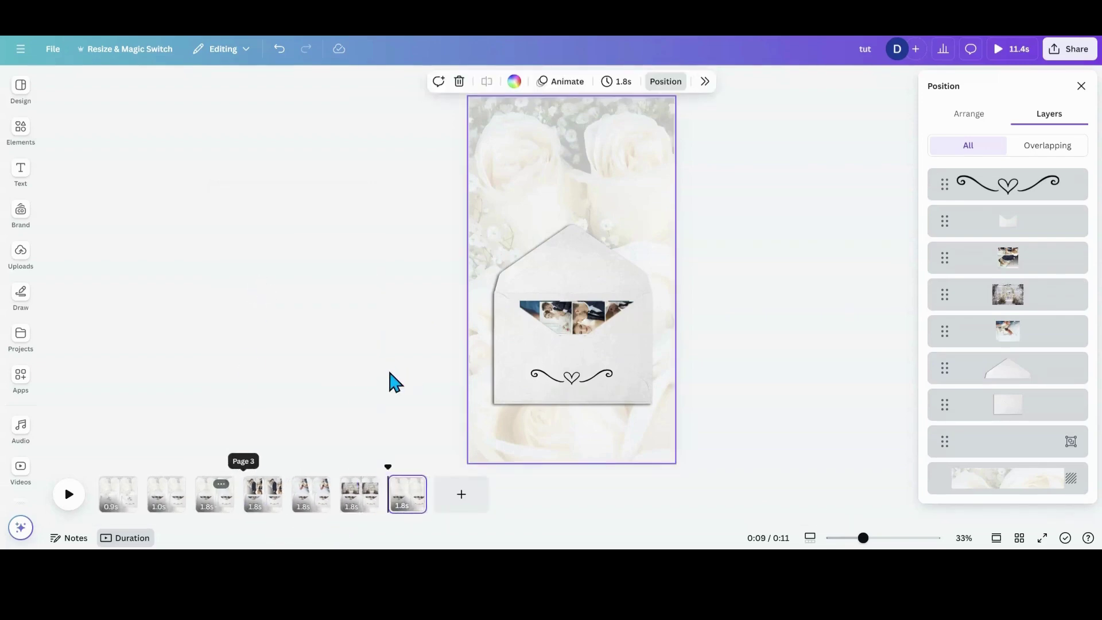
{"action": "left_click", "coordinate": [409, 494]}
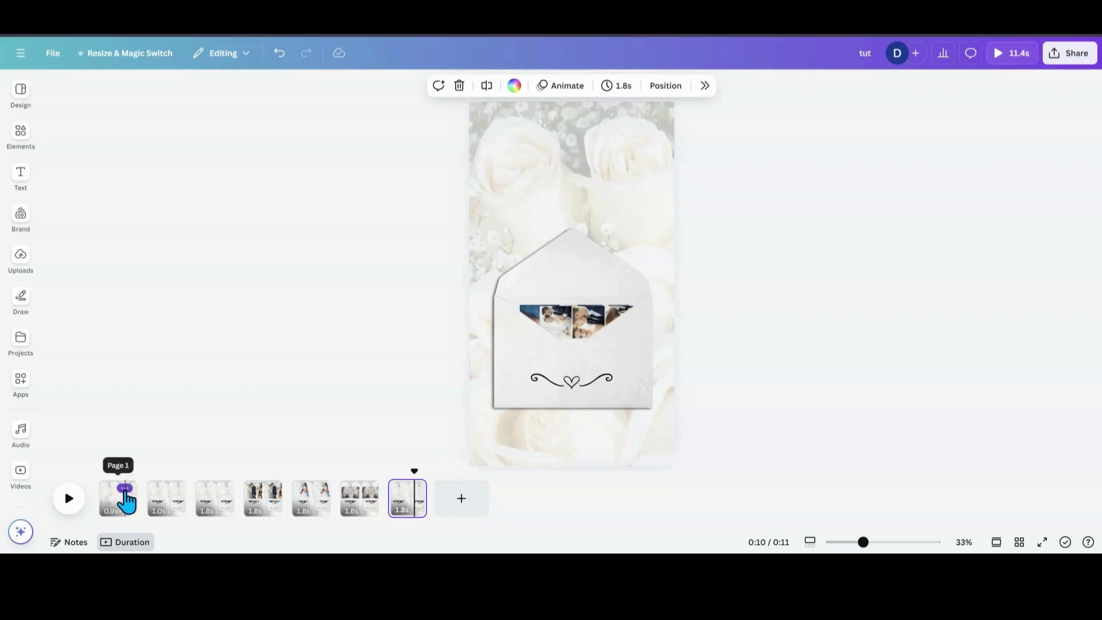
Duplicate page 1 with the closed envelope, move the copy to the end as page 8, and check the two pages before it.
{"action": "left_click", "coordinate": [125, 489]}
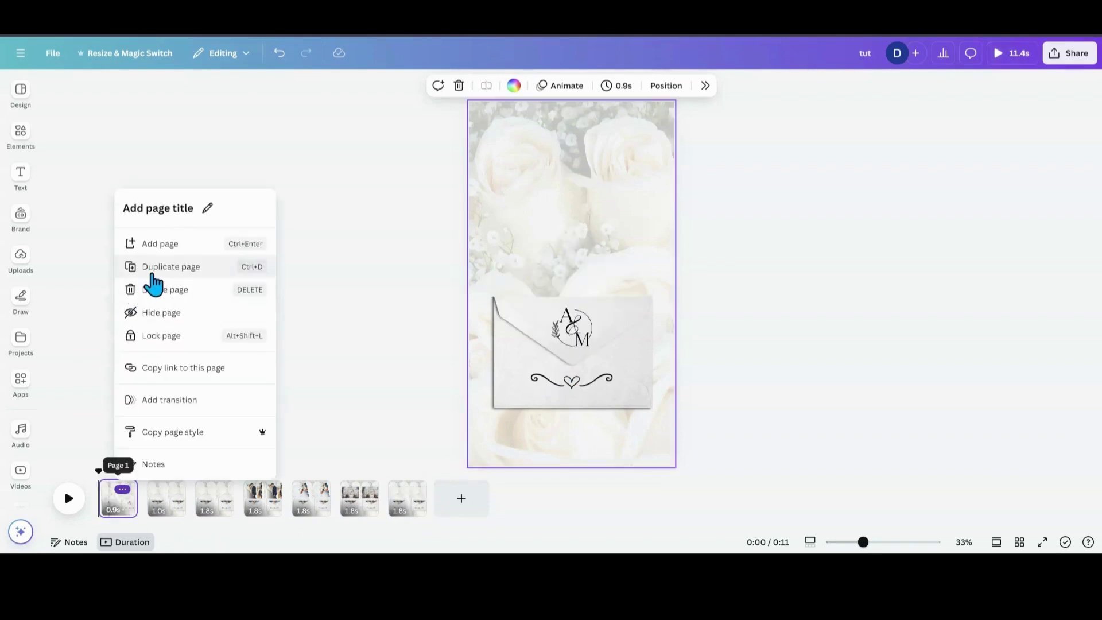
{"action": "left_click", "coordinate": [150, 270]}
{"action": "left_click_drag", "start_coordinate": [168, 508], "coordinate": [367, 502]}
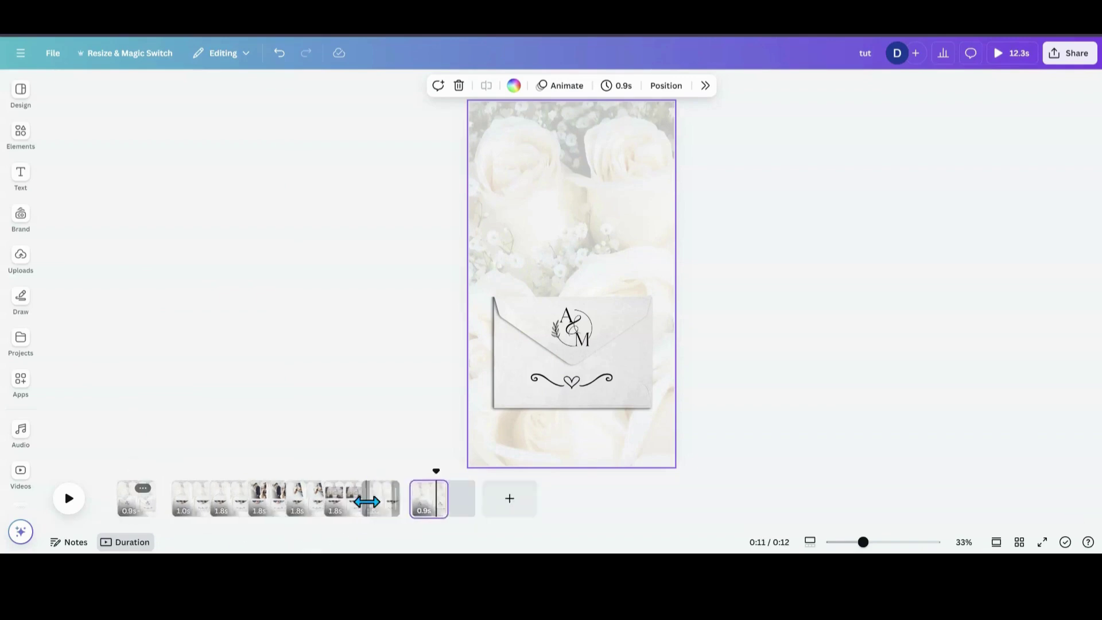
{"action": "left_click", "coordinate": [360, 509]}
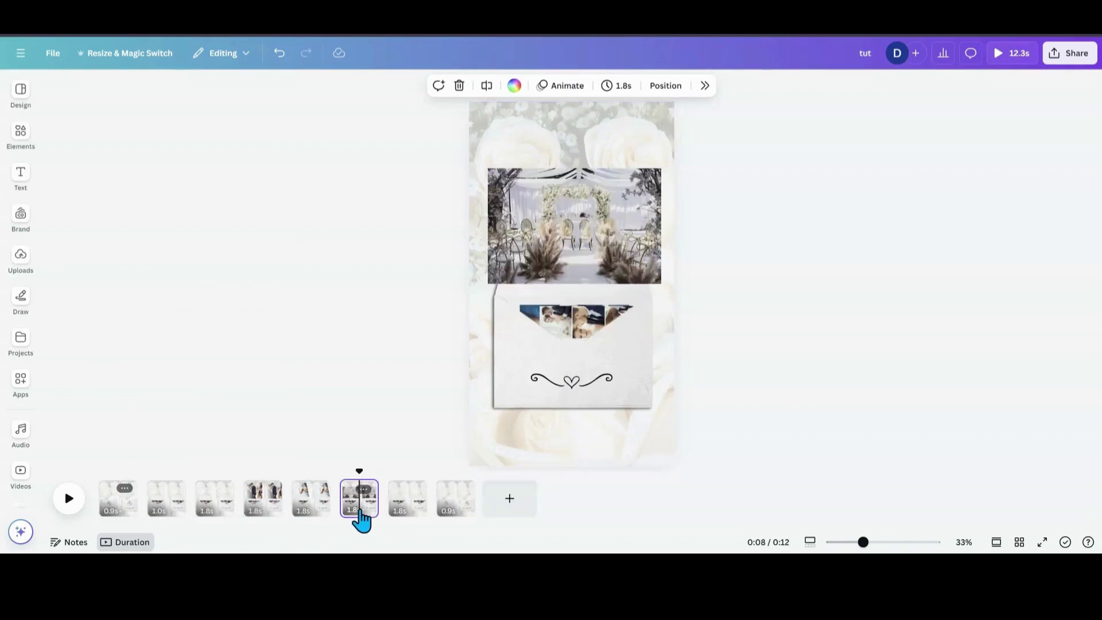
{"action": "left_click", "coordinate": [411, 512]}
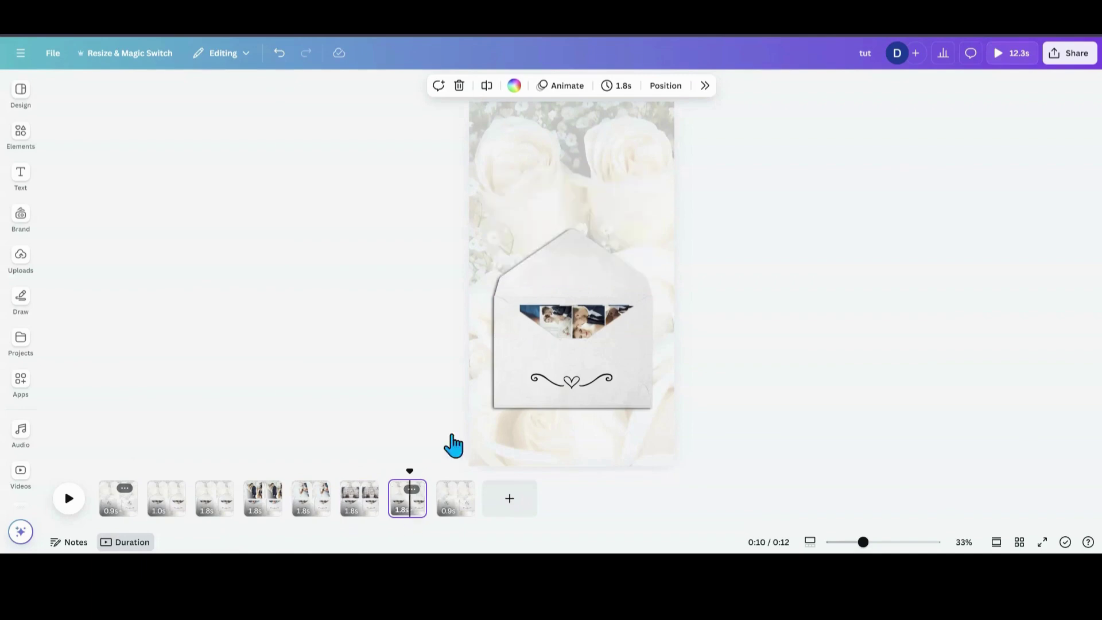
Duplicate page 8, the closed envelope at the end of the timeline.
{"action": "left_click", "coordinate": [457, 514]}
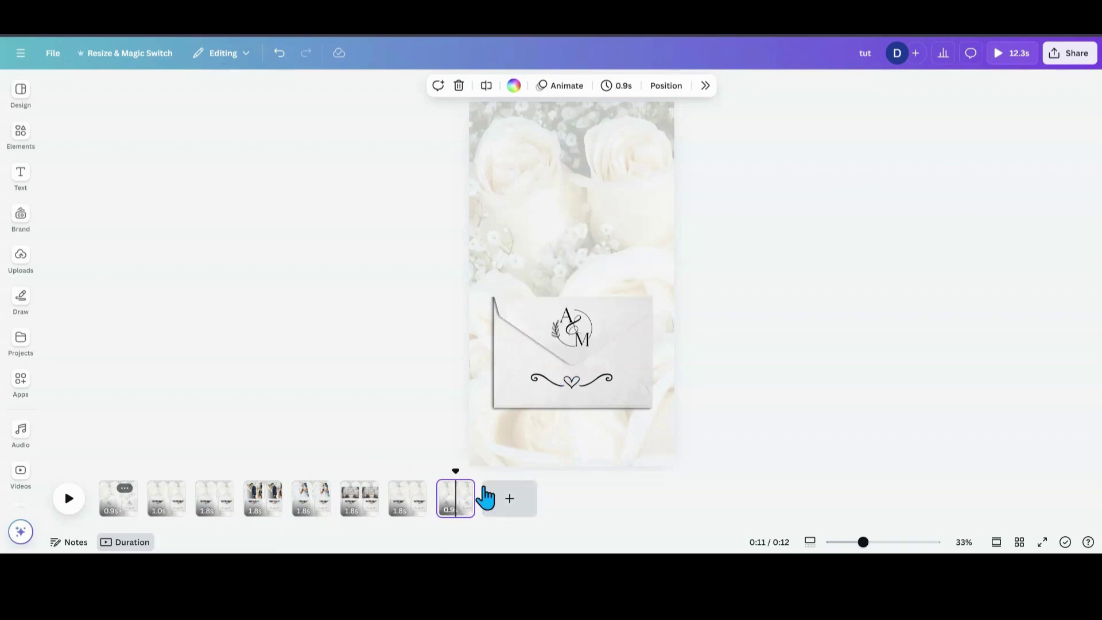
{"action": "mouse_move", "coordinate": [474, 491]}
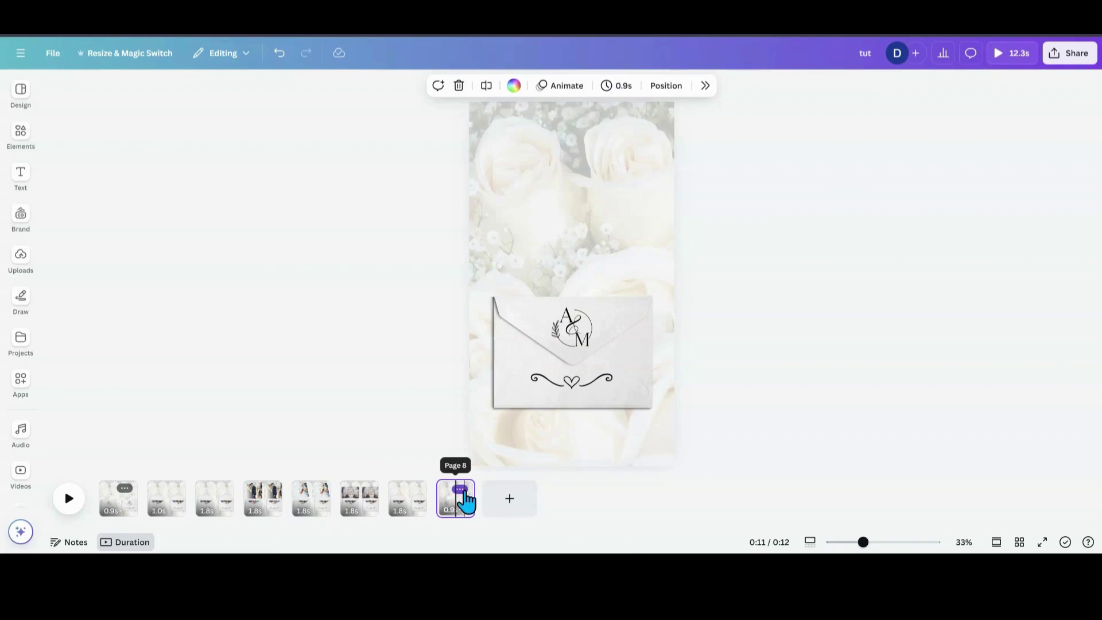
{"action": "left_click", "coordinate": [461, 490]}
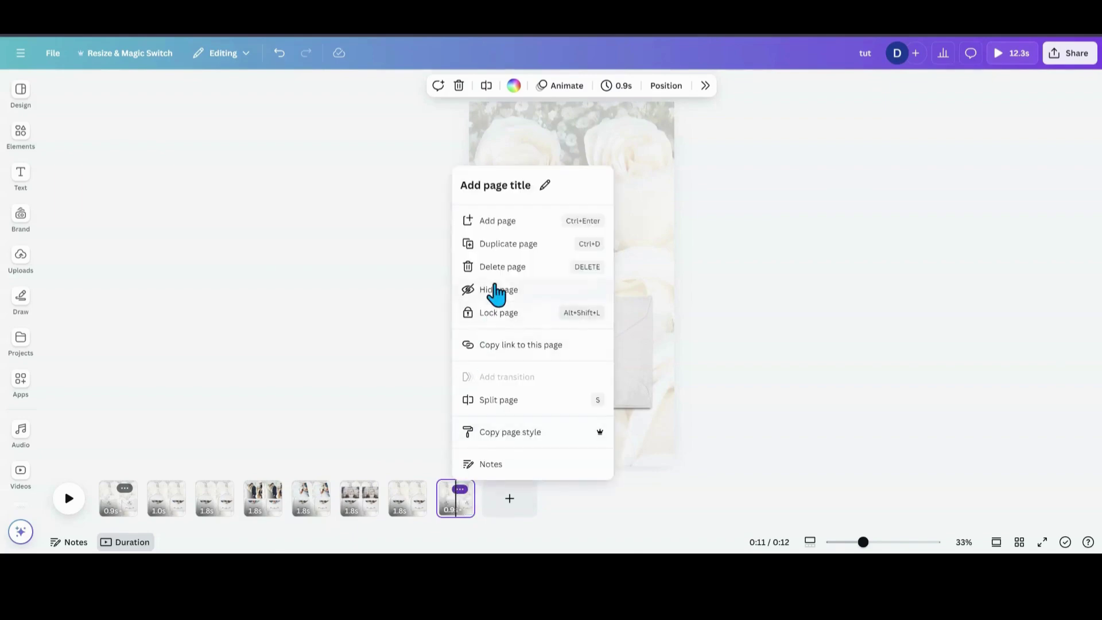
{"action": "left_click", "coordinate": [505, 245]}
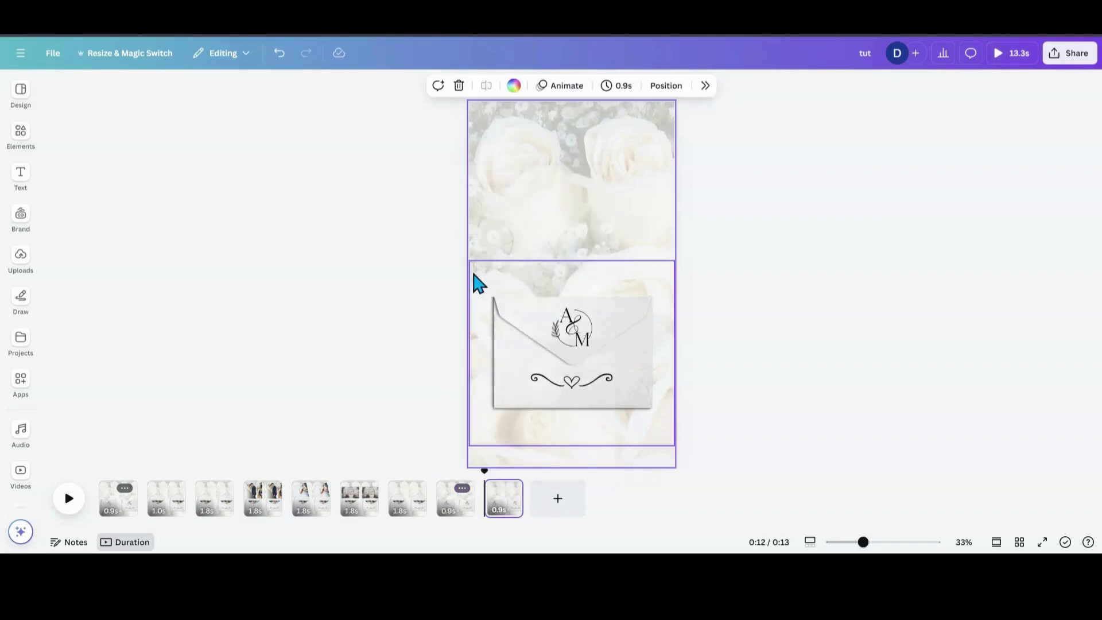
On page 9, select all the envelope's elements together, shrink them to about half size and tilt them clockwise in the page's lower-left area.
{"action": "left_click_drag", "start_coordinate": [429, 269], "coordinate": [716, 429]}
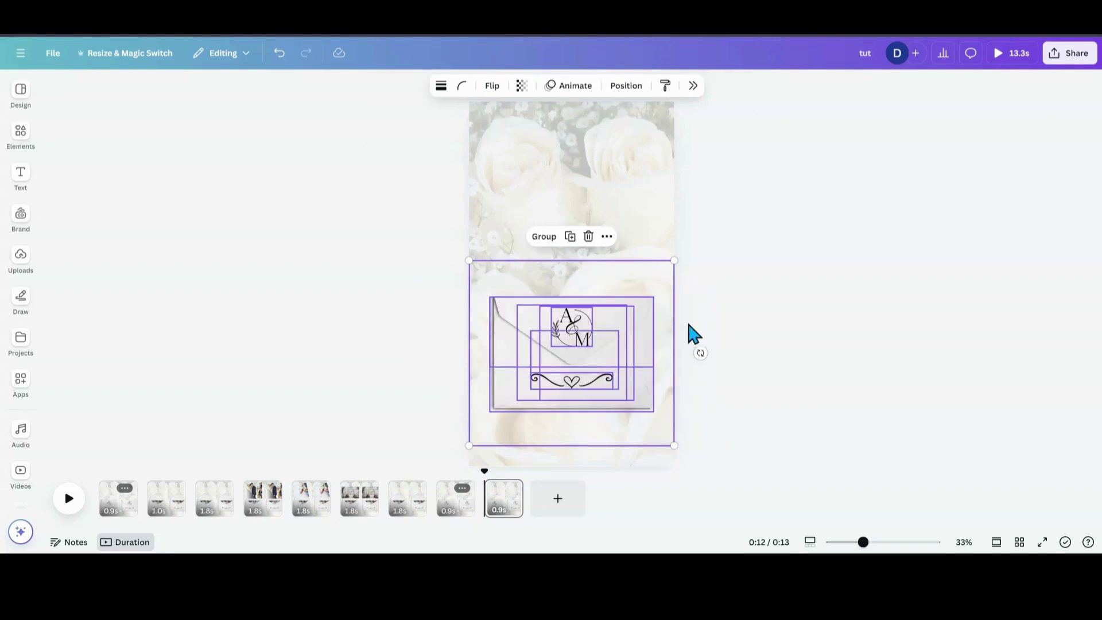
{"action": "left_click_drag", "start_coordinate": [671, 260], "coordinate": [599, 423]}
{"action": "left_click_drag", "start_coordinate": [492, 319], "coordinate": [505, 341]}
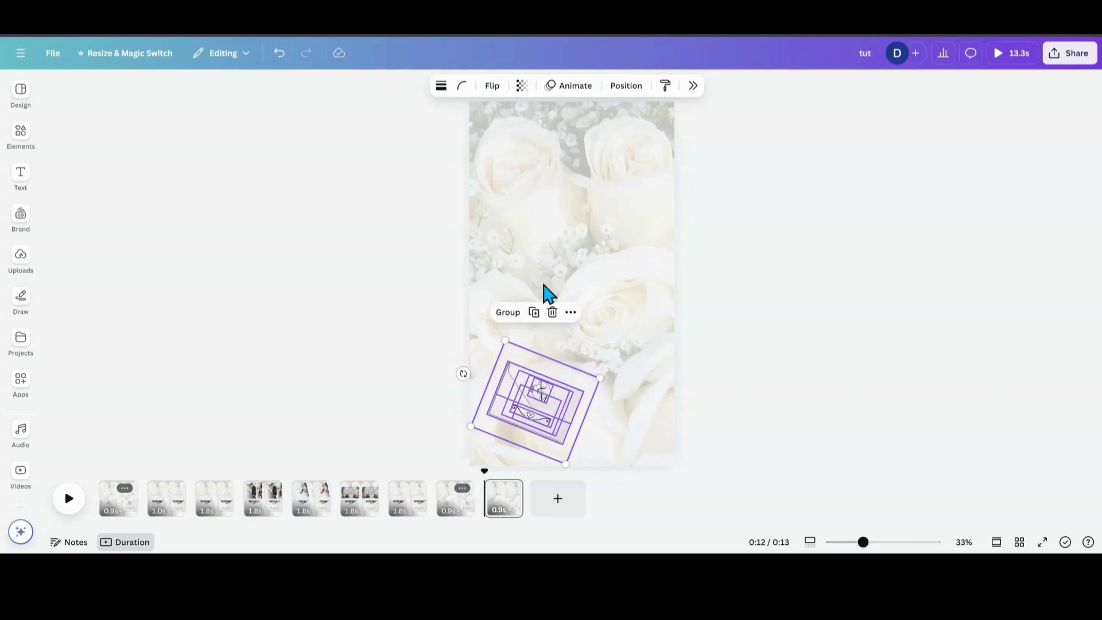
Select the small hidden thank-you card at page 9's center and set the transparency of its group and background shape to 100.
{"action": "left_click", "coordinate": [572, 274]}
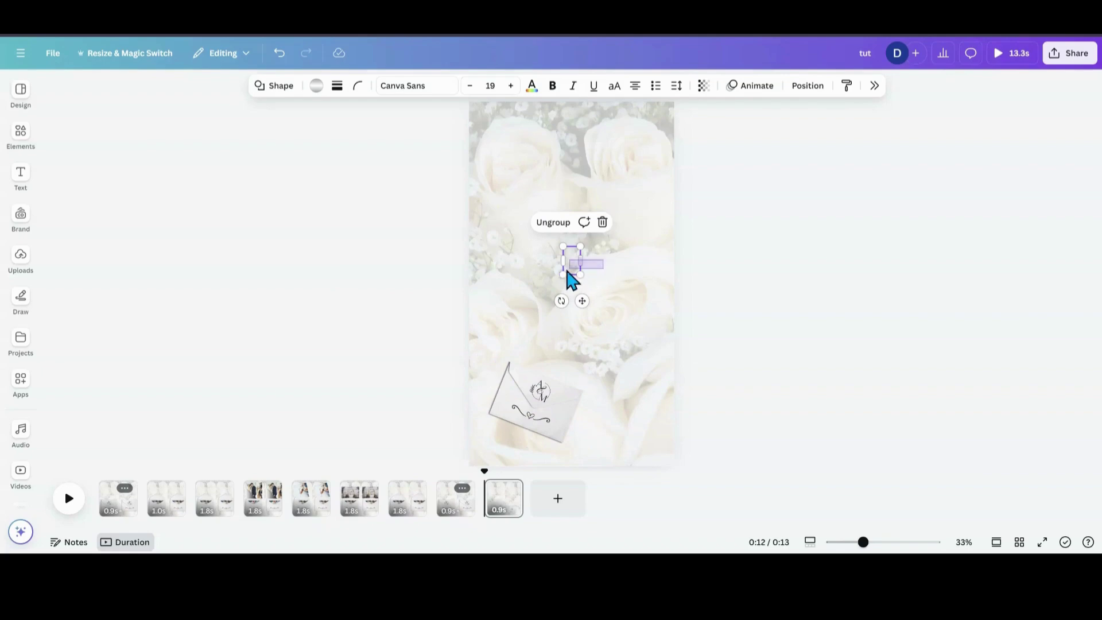
{"action": "left_click", "coordinate": [577, 274]}
{"action": "left_click", "coordinate": [675, 86]}
{"action": "left_click_drag", "start_coordinate": [616, 136], "coordinate": [723, 145]}
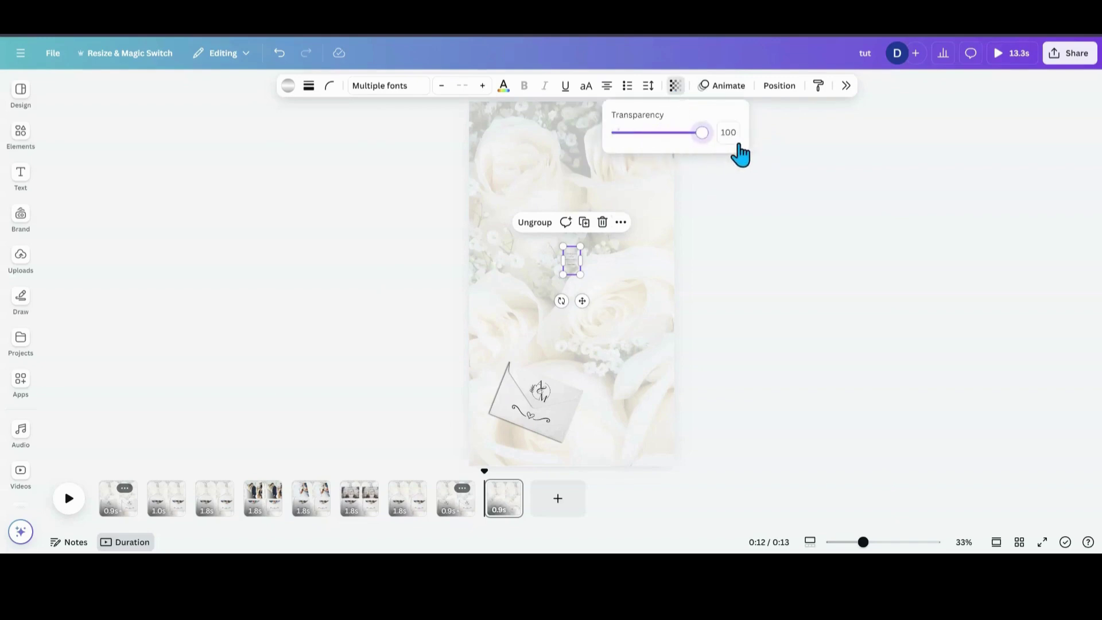
{"action": "left_click", "coordinate": [577, 280]}
{"action": "left_click", "coordinate": [705, 90]}
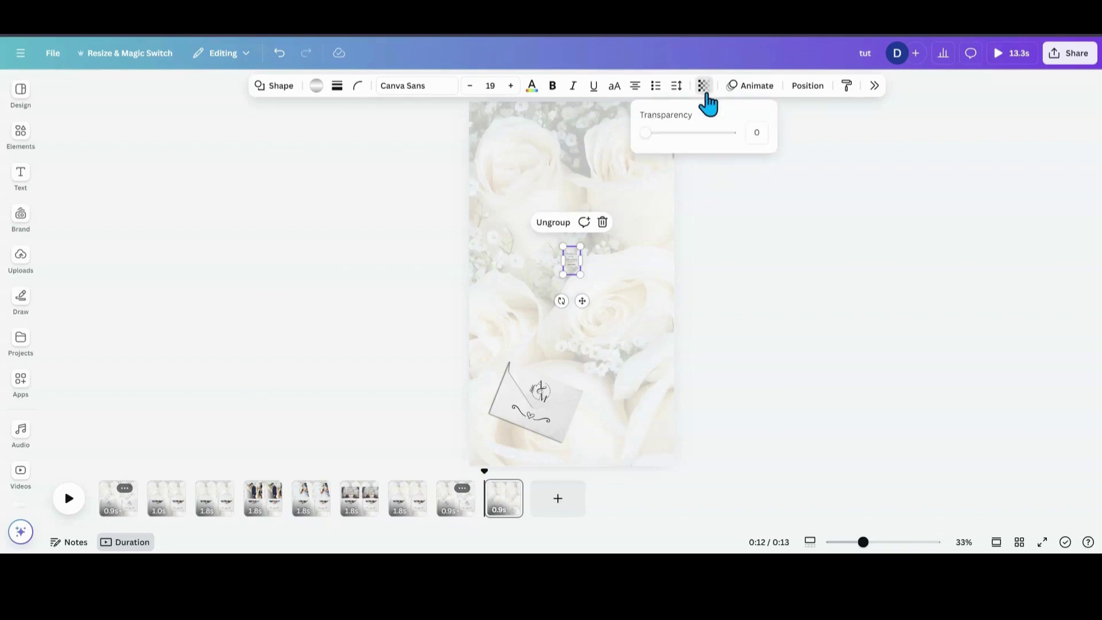
{"action": "left_click_drag", "start_coordinate": [647, 133], "coordinate": [746, 133]}
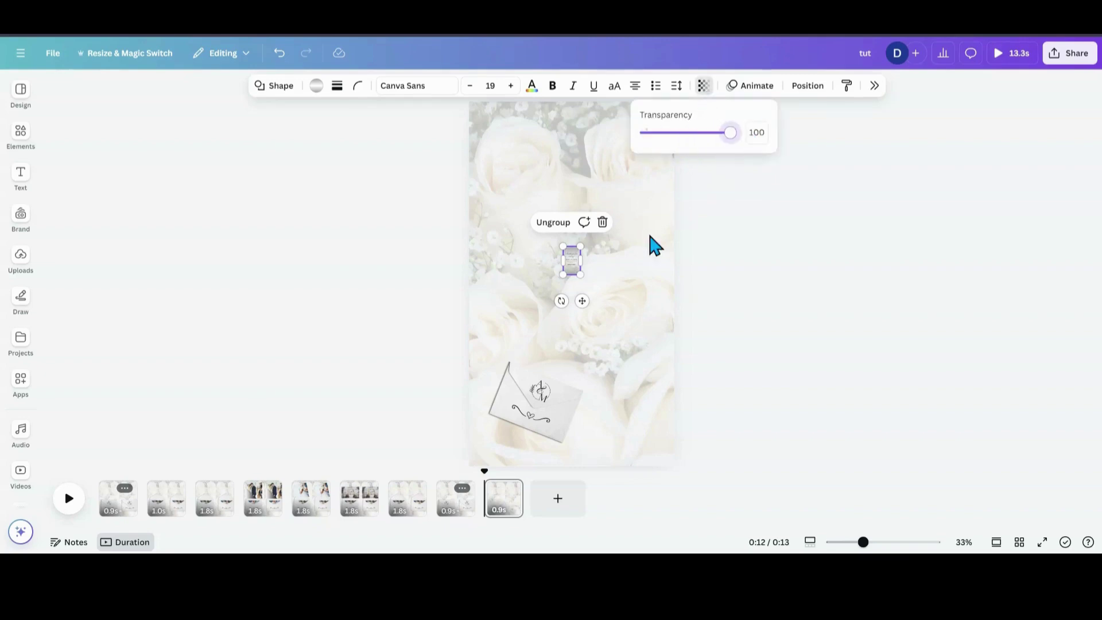
Enlarge the "Thank you for coming!" card to over half the page's width and place it above the tilted envelope.
{"action": "left_click_drag", "start_coordinate": [580, 275], "coordinate": [633, 361]}
{"action": "left_click_drag", "start_coordinate": [565, 249], "coordinate": [505, 166]}
{"action": "left_click_drag", "start_coordinate": [558, 290], "coordinate": [568, 314]}
{"action": "left_click_drag", "start_coordinate": [636, 346], "coordinate": [644, 355]}
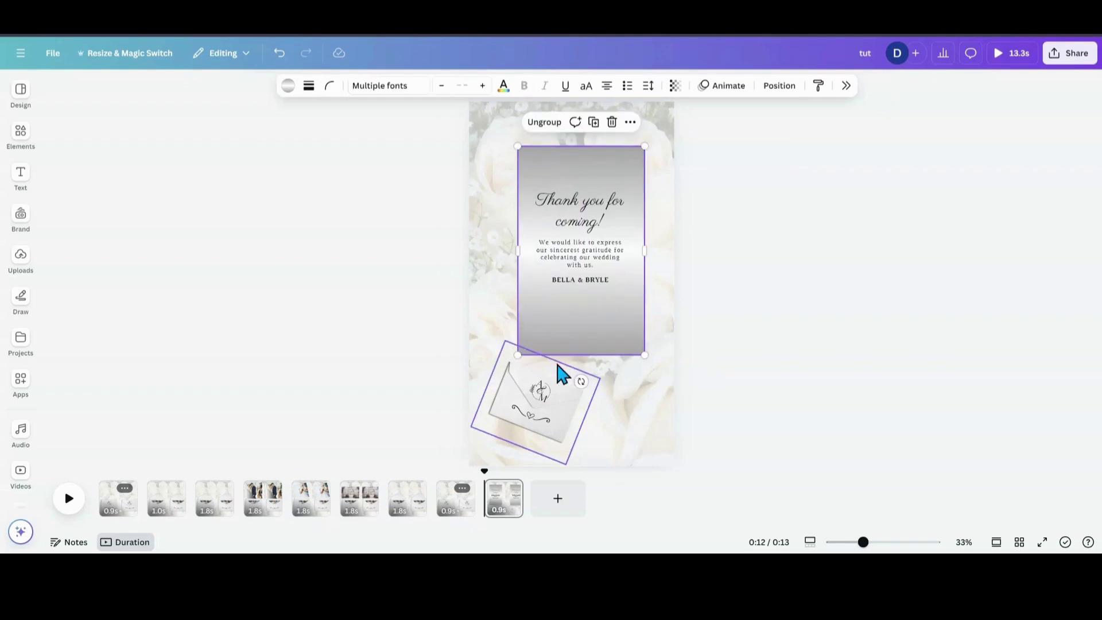
{"action": "left_click_drag", "start_coordinate": [519, 356], "coordinate": [514, 360]}
{"action": "left_click_drag", "start_coordinate": [565, 336], "coordinate": [566, 325]}
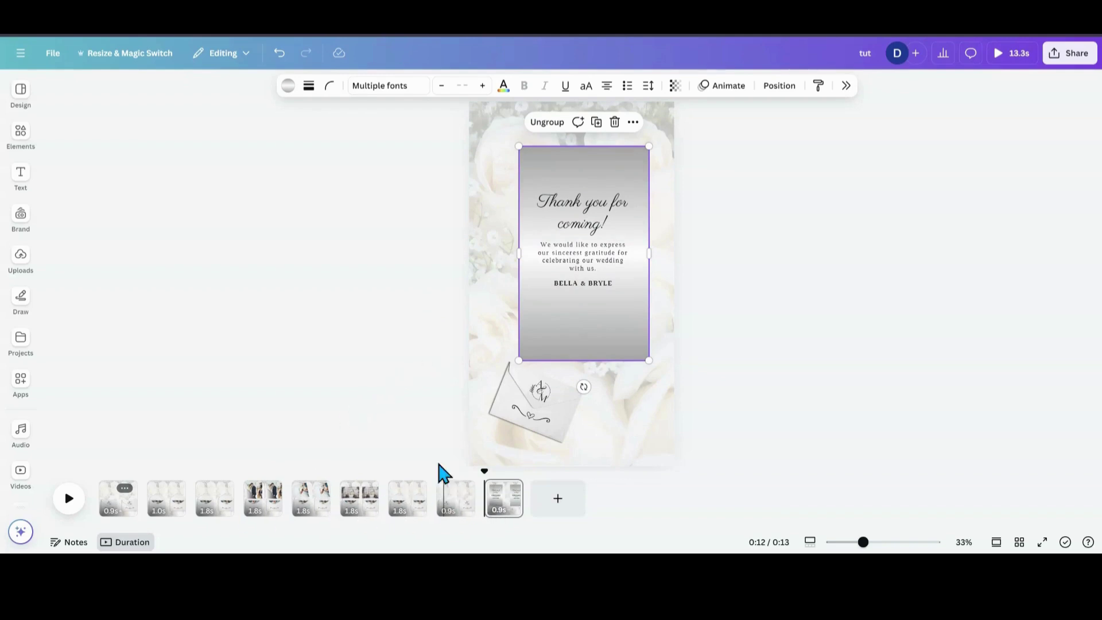
Add a Match & Move transition between pages 3 and 4 and set its duration to 0.93 seconds.
{"action": "left_click", "coordinate": [112, 514]}
{"action": "left_click", "coordinate": [169, 520]}
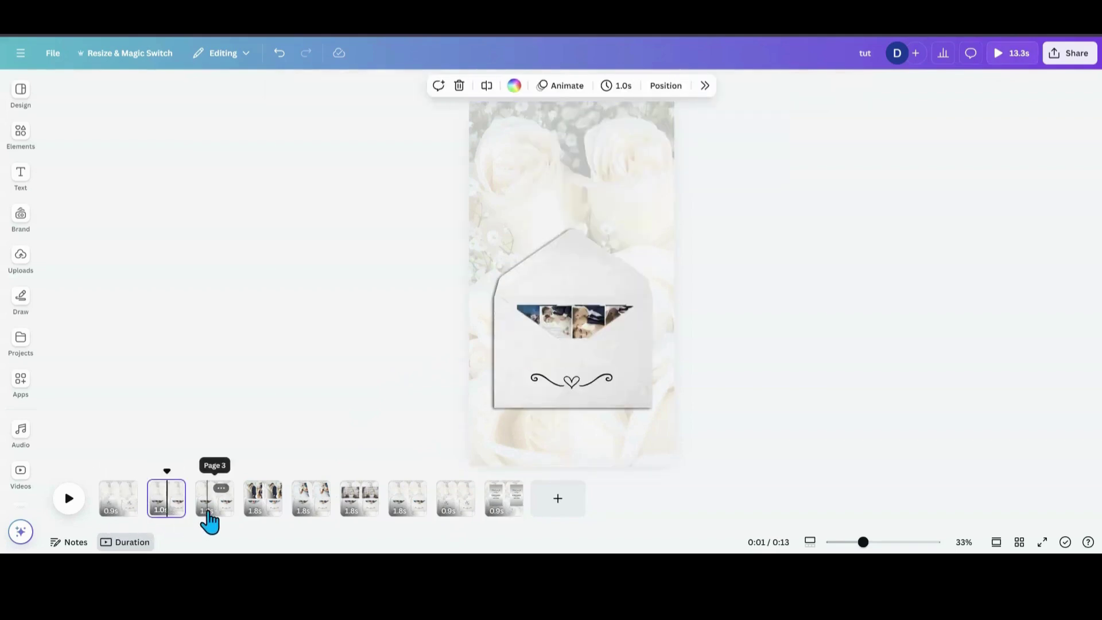
{"action": "left_click", "coordinate": [208, 514]}
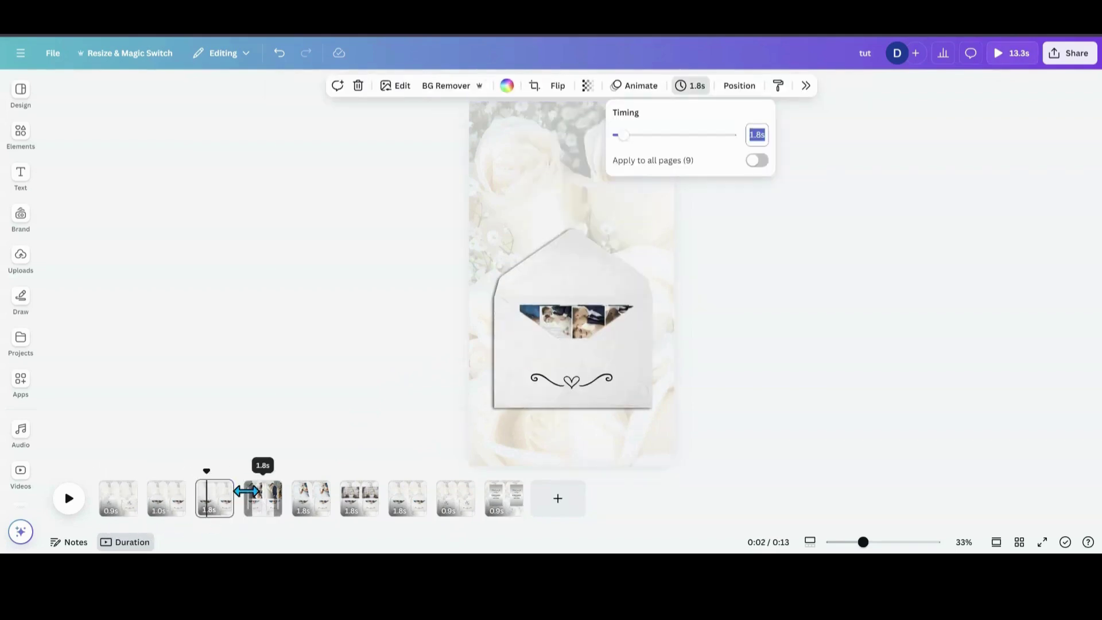
{"action": "mouse_move", "coordinate": [239, 504]}
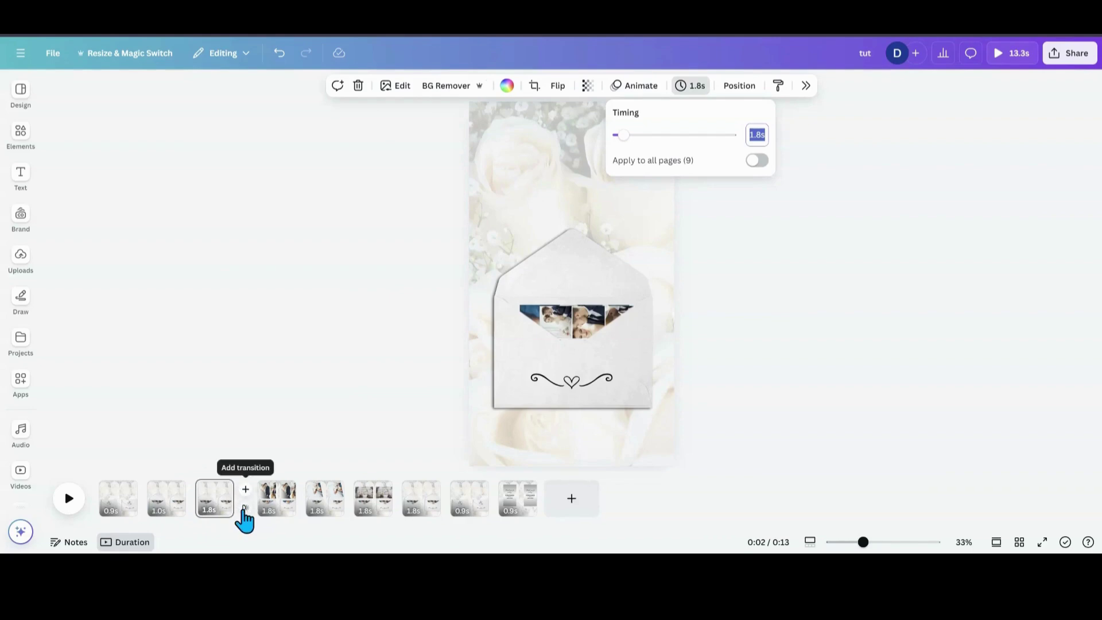
{"action": "left_click", "coordinate": [244, 516]}
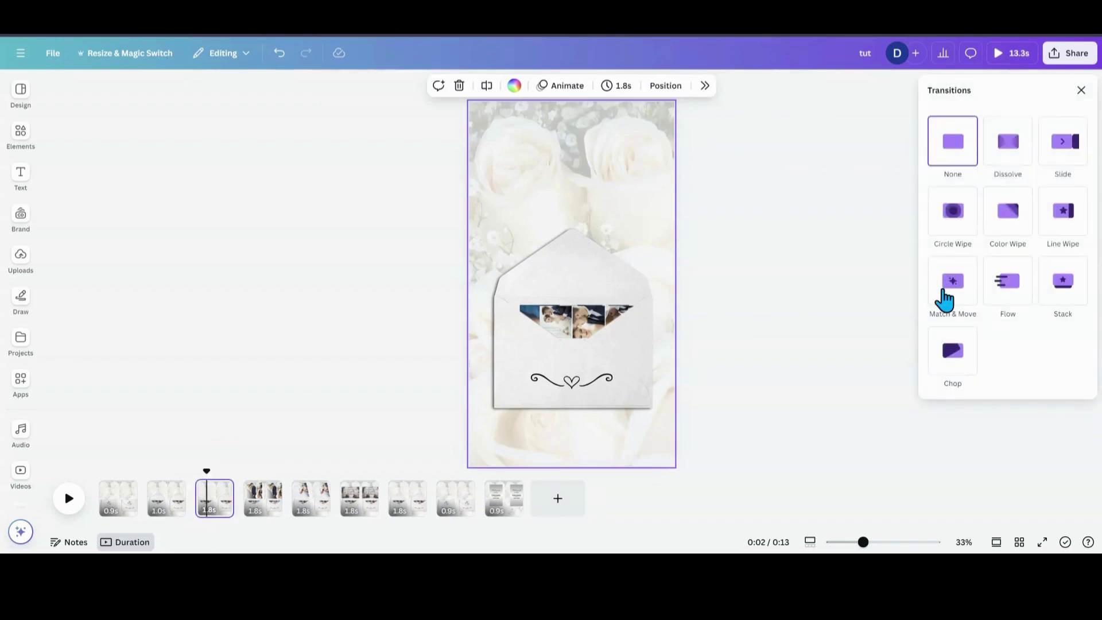
{"action": "left_click", "coordinate": [945, 298]}
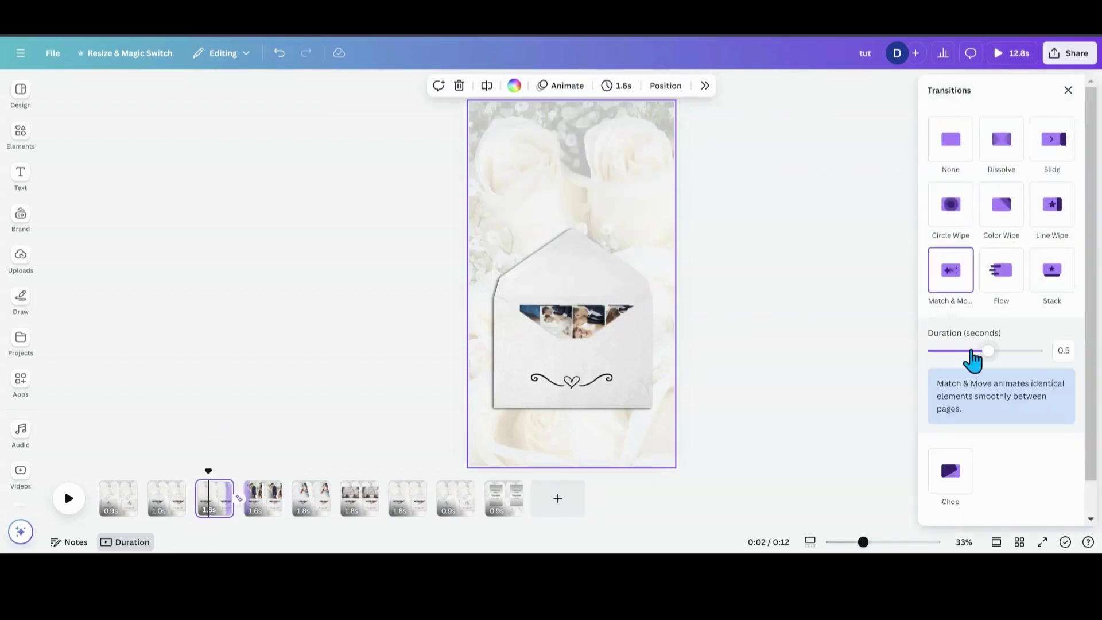
{"action": "left_click_drag", "start_coordinate": [986, 361], "coordinate": [1036, 352]}
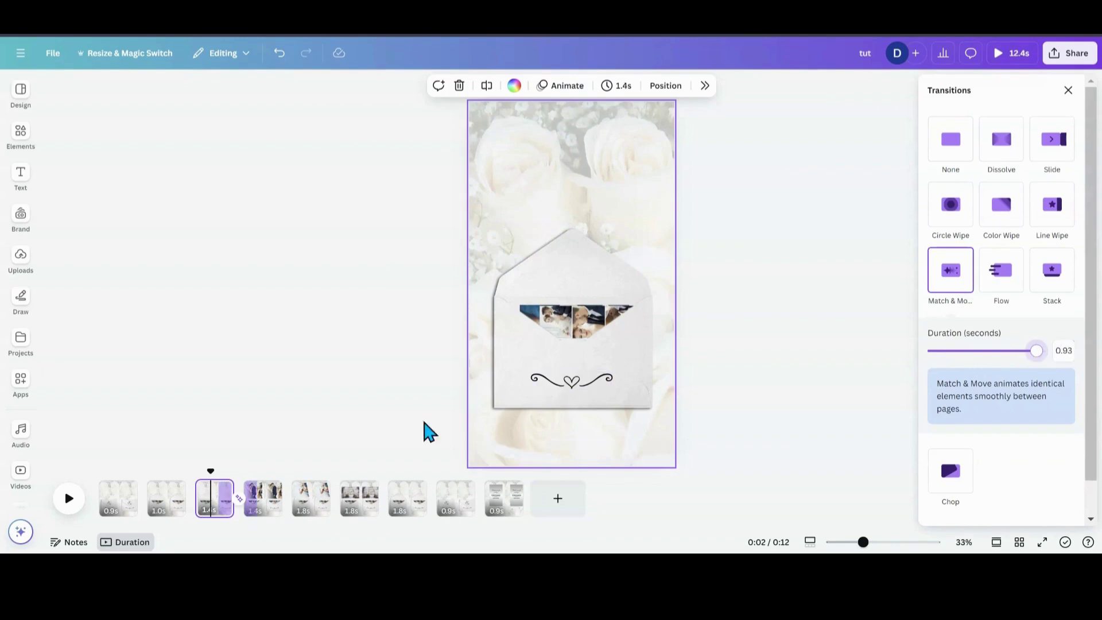
Set the timing of page 5, the champagne toast photo, to 2.2 s and apply it to all pages.
{"action": "left_click", "coordinate": [320, 513]}
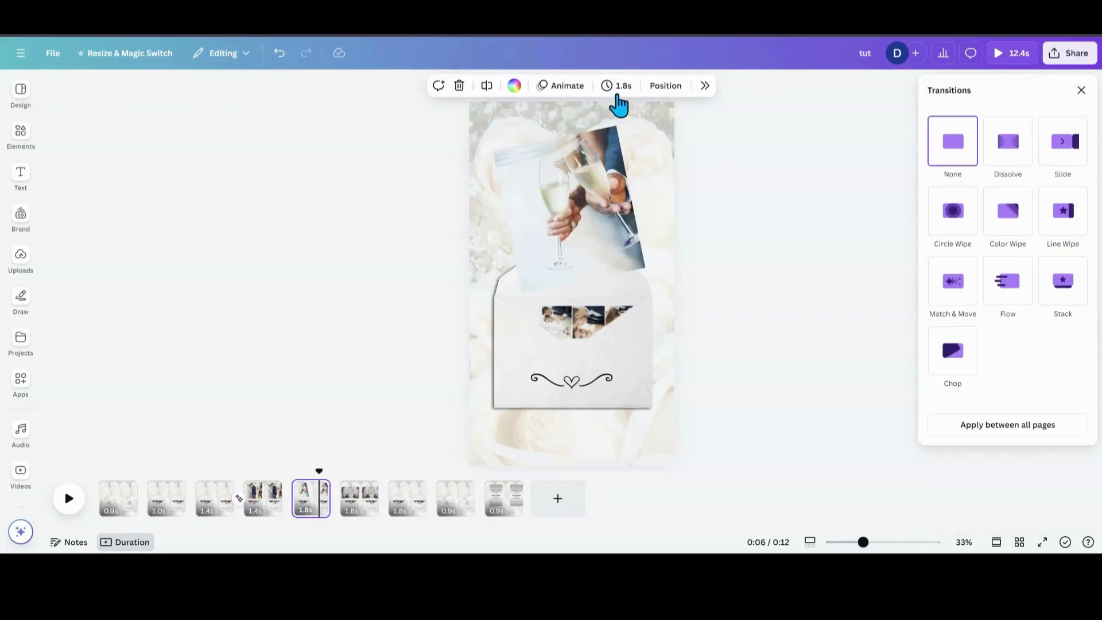
{"action": "left_click", "coordinate": [622, 92]}
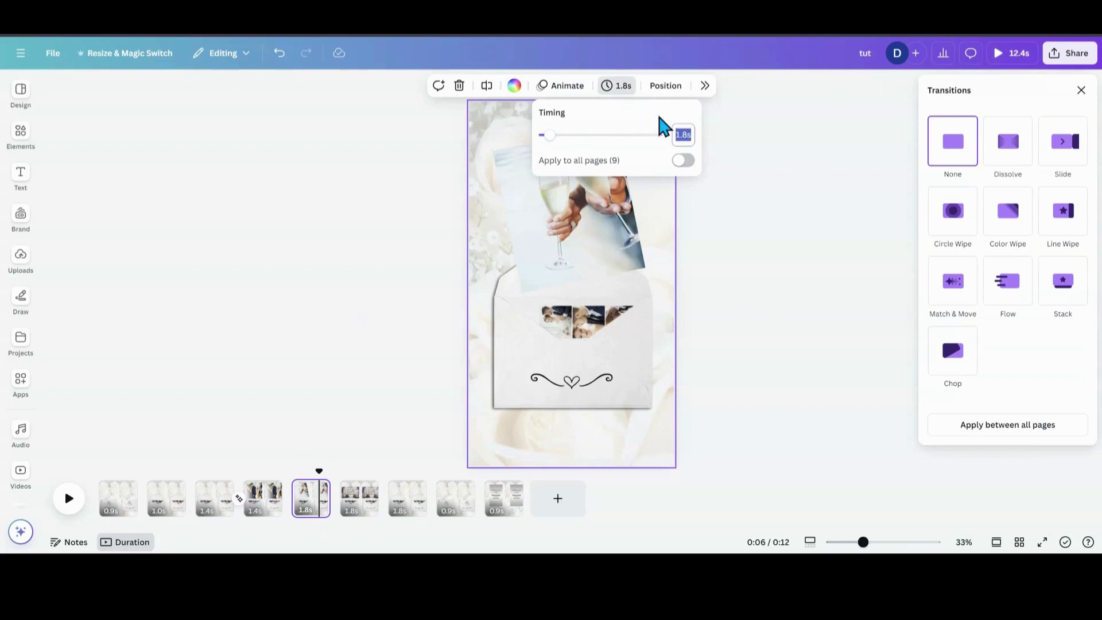
{"action": "type", "text": "2.2"}
{"action": "key", "text": "Return"}
{"action": "left_click", "coordinate": [683, 161]}
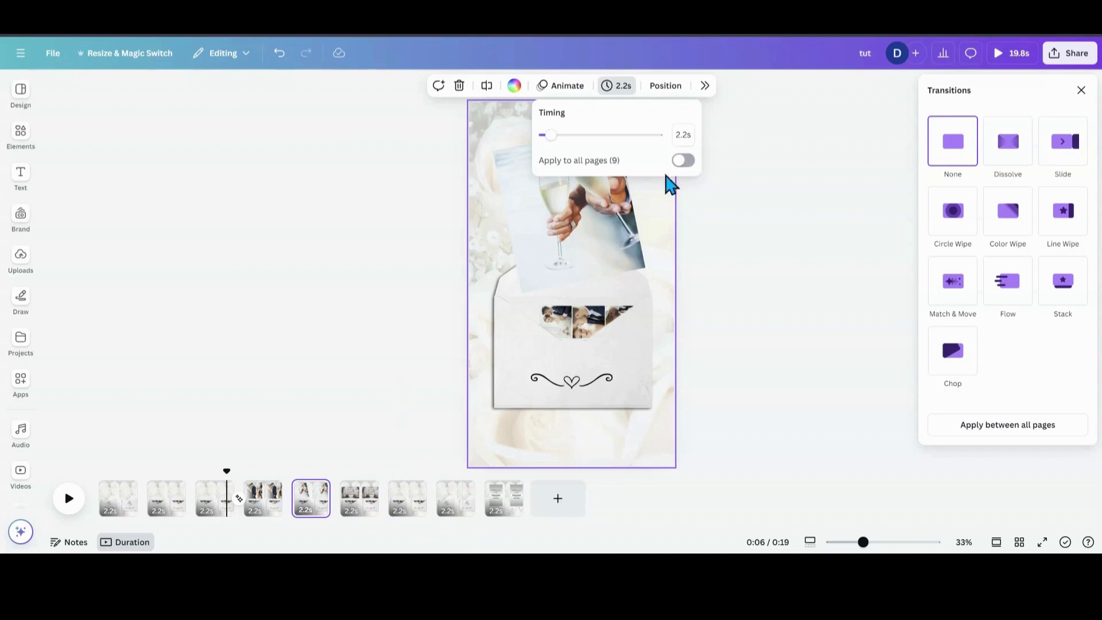
{"action": "mouse_move", "coordinate": [391, 484]}
{"action": "left_click", "coordinate": [397, 211]}
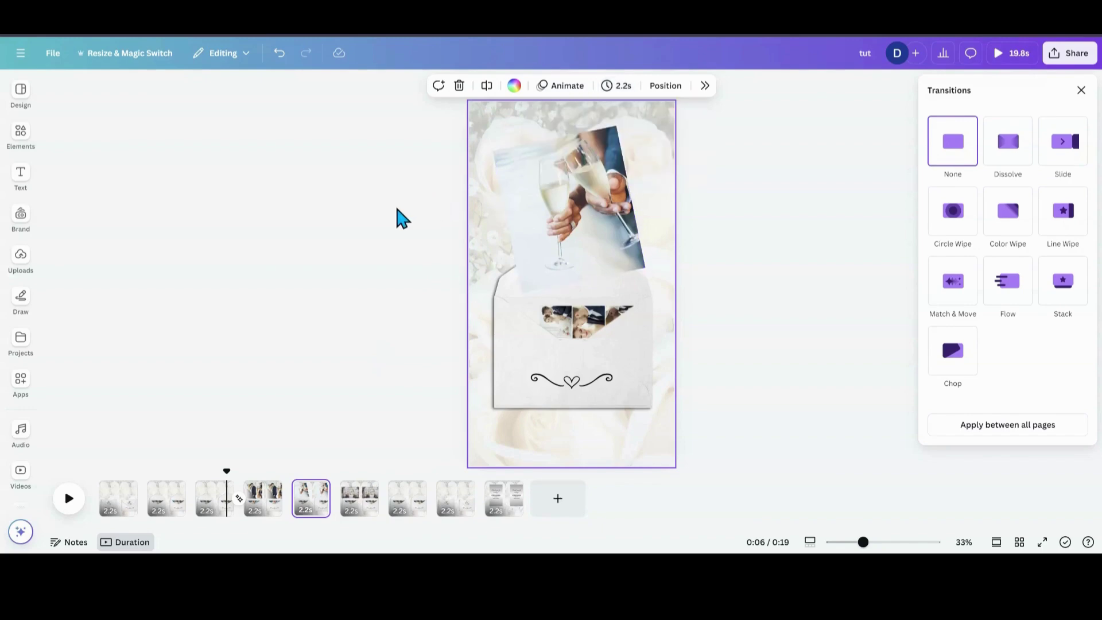
Set the Match & Move transition after page 3 to 1.3 seconds and apply it between all pages.
{"action": "left_click", "coordinate": [237, 501]}
{"action": "left_click_drag", "start_coordinate": [1004, 351], "coordinate": [1044, 354]}
{"action": "left_click_drag", "start_coordinate": [231, 506], "coordinate": [228, 511]}
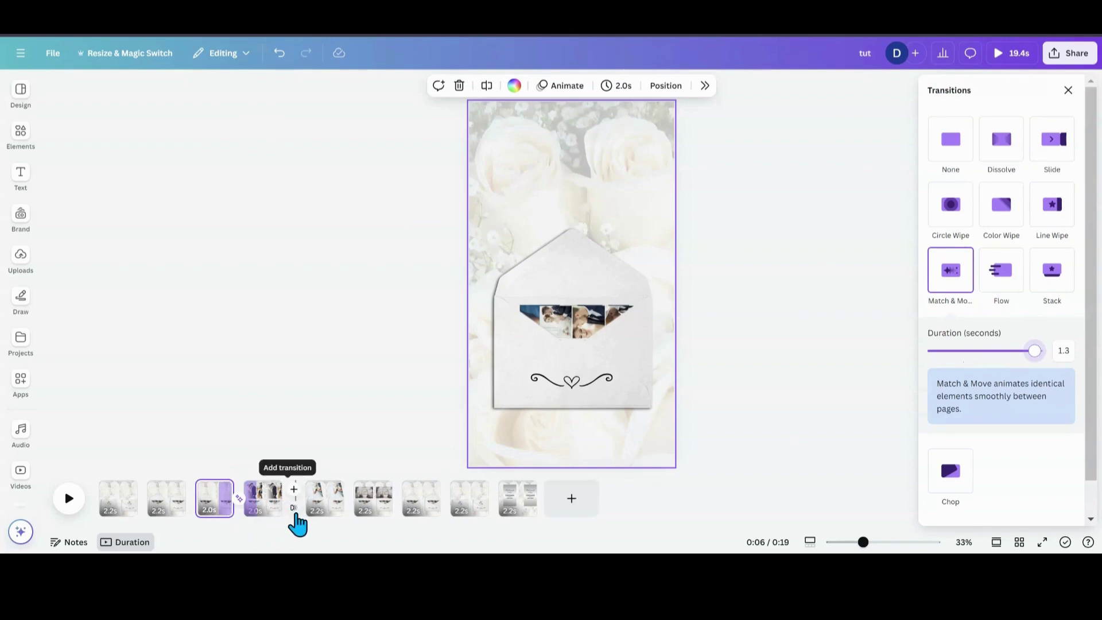
{"action": "scroll", "coordinate": [976, 445], "scroll_direction": "down", "scroll_amount": 1}
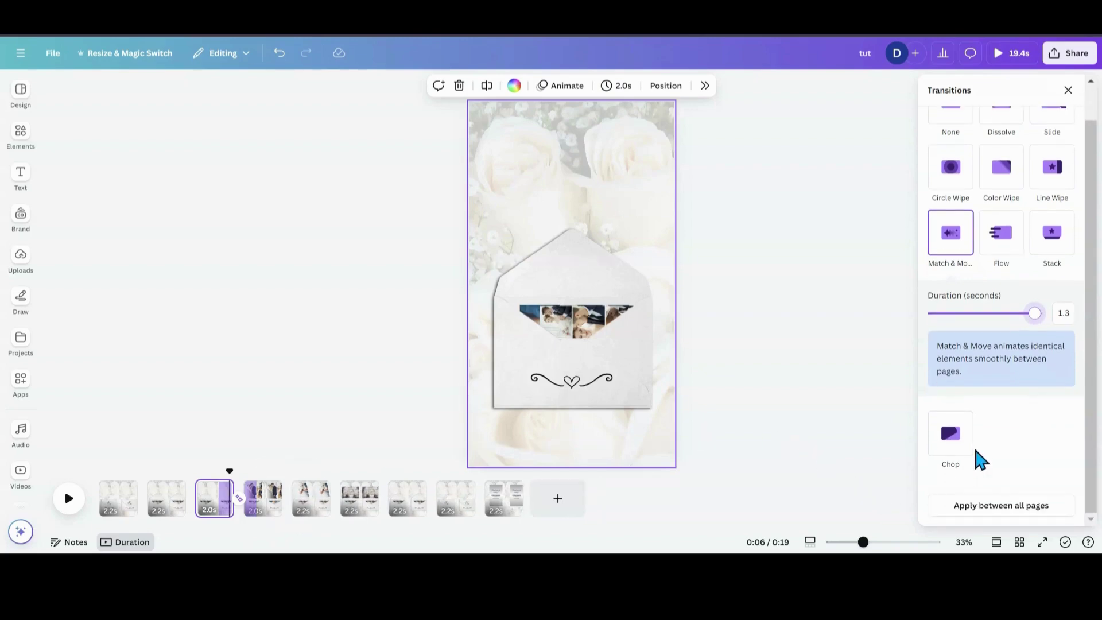
{"action": "left_click", "coordinate": [989, 507]}
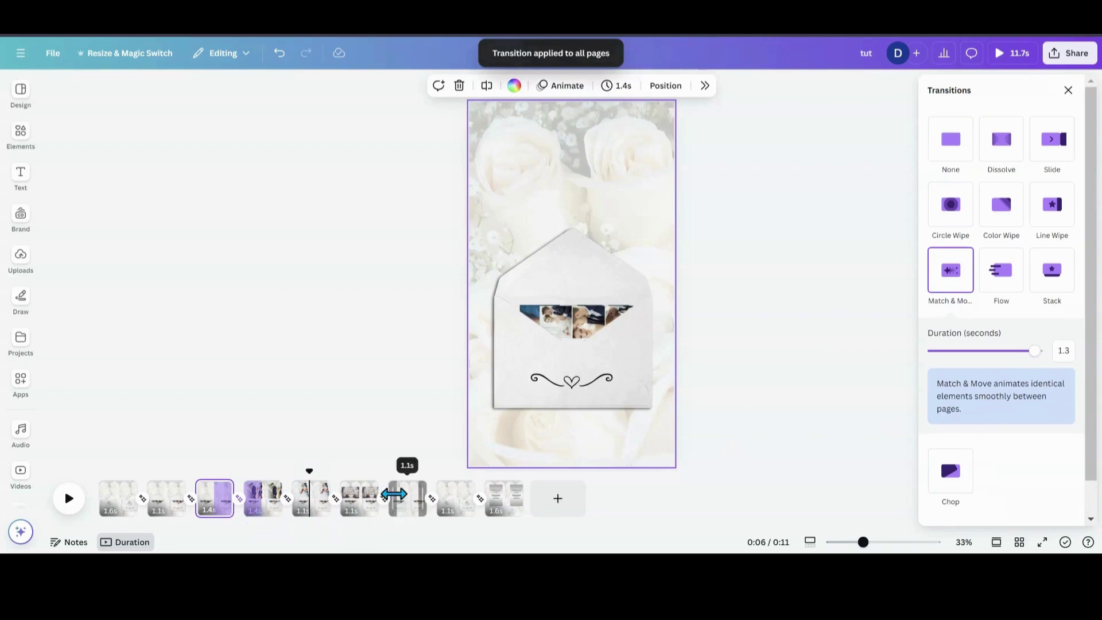
Set page 3's timing to 2.0 s and apply it to all pages.
{"action": "left_click", "coordinate": [616, 88]}
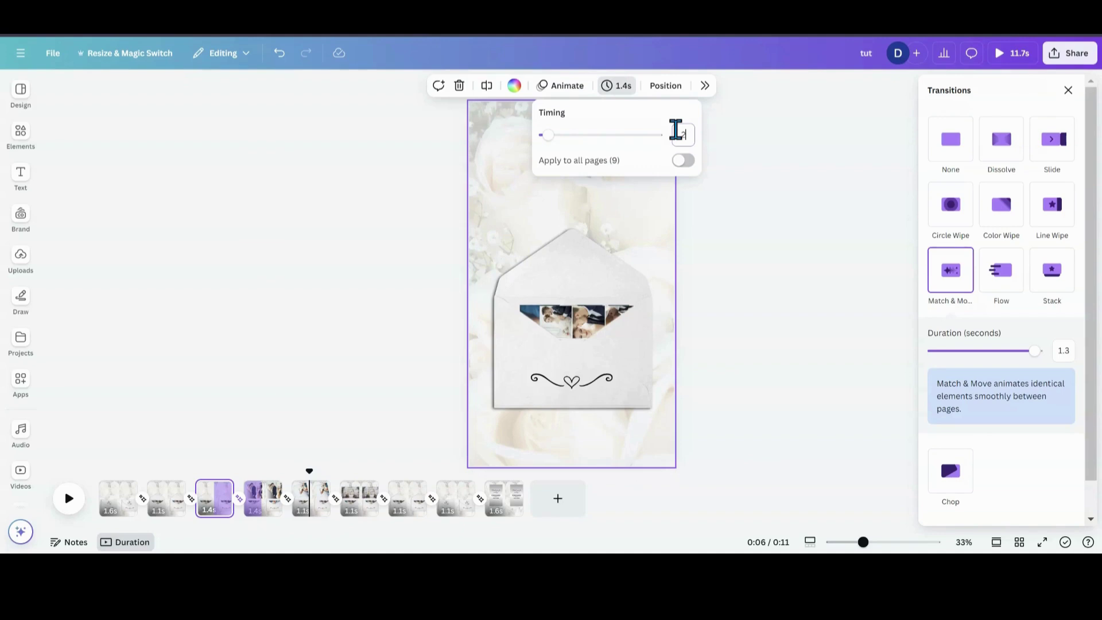
{"action": "key", "text": "Return"}
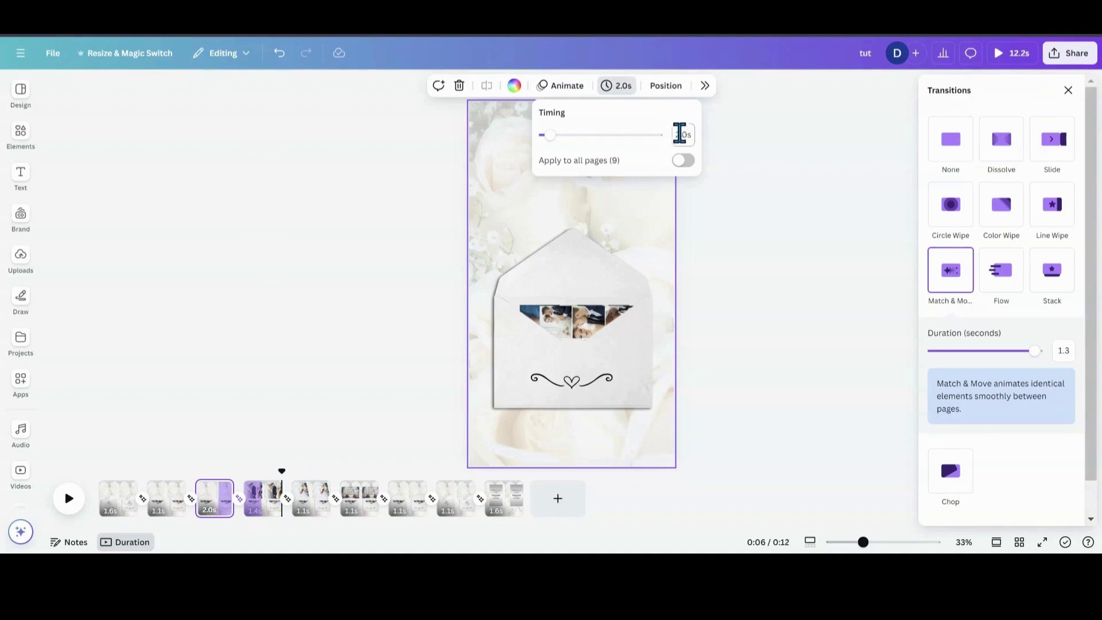
{"action": "left_click", "coordinate": [686, 161]}
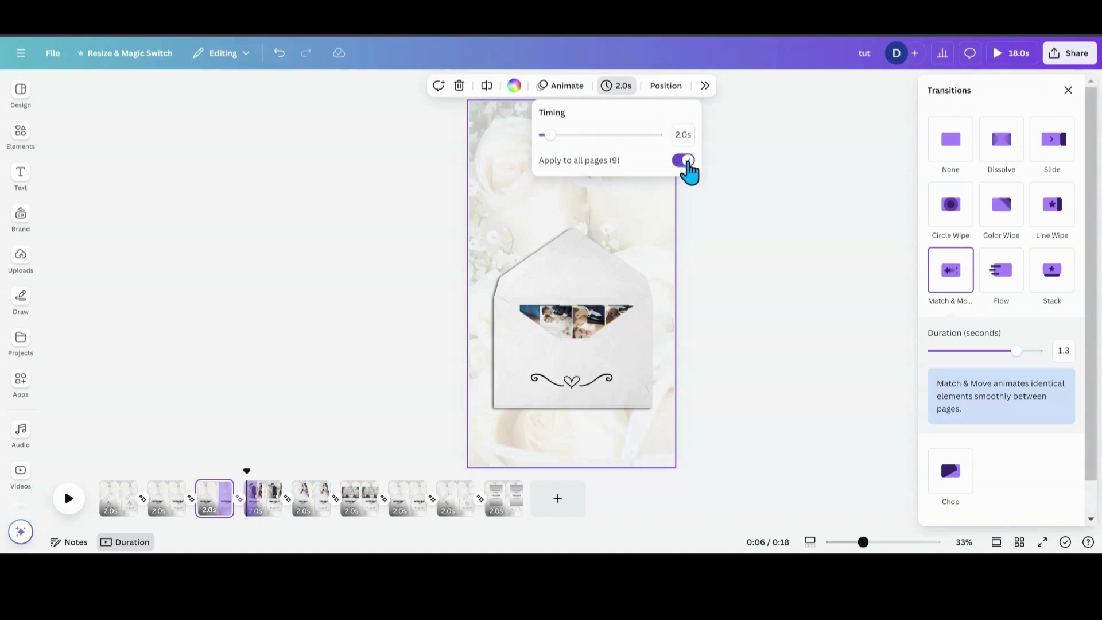
{"action": "left_click", "coordinate": [205, 361]}
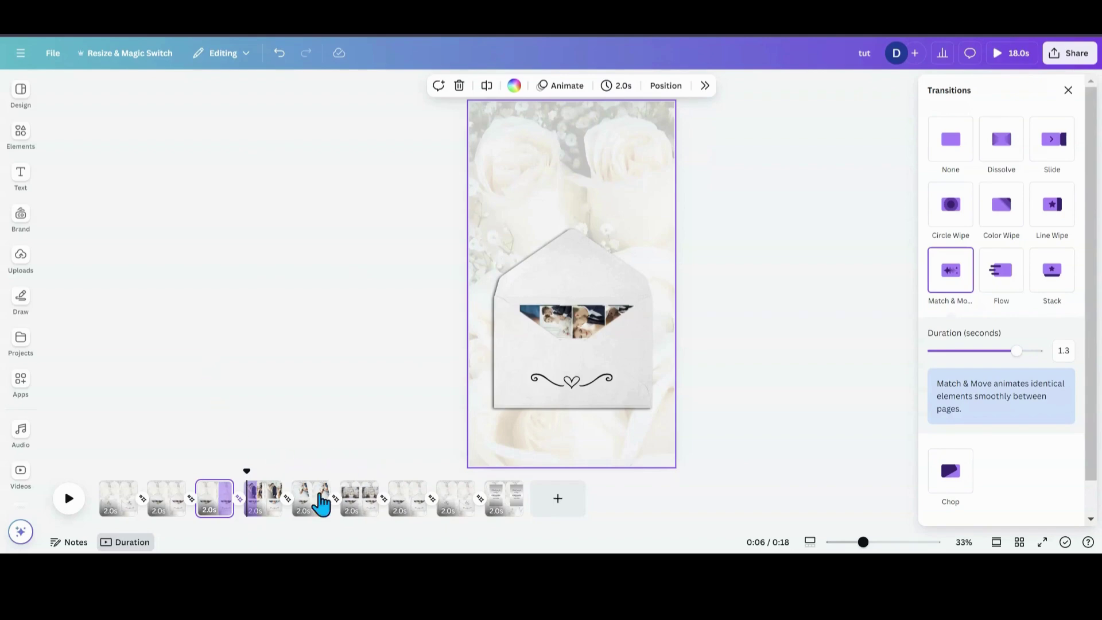
Remove the Match & Move transitions between pages 1 and 2 and between pages 2 and 3.
{"action": "left_click", "coordinate": [144, 510]}
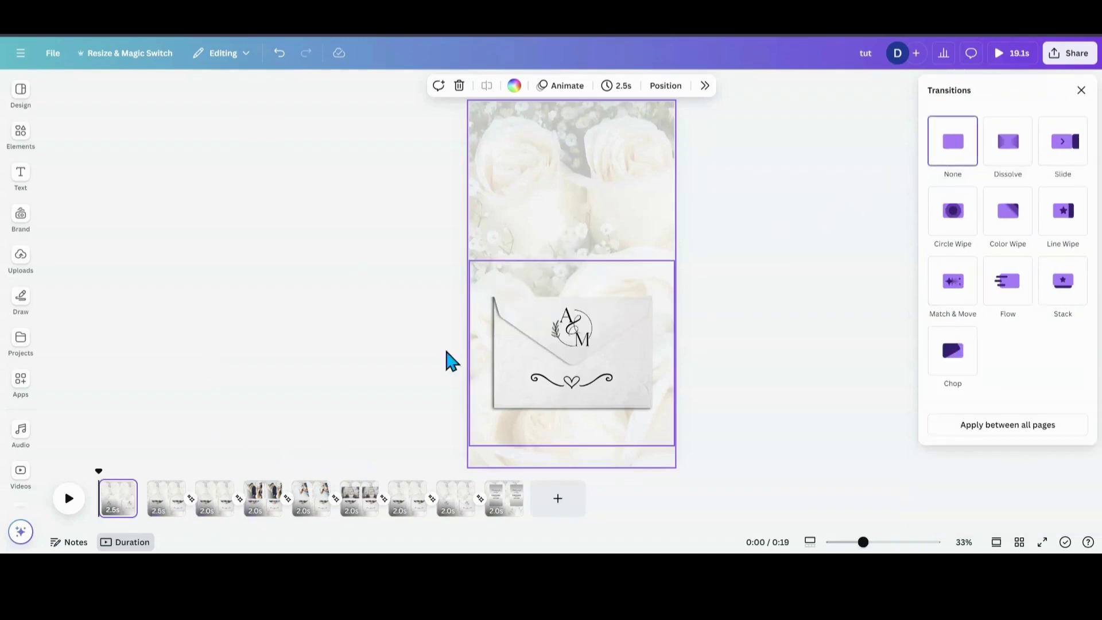
{"action": "left_click", "coordinate": [188, 510]}
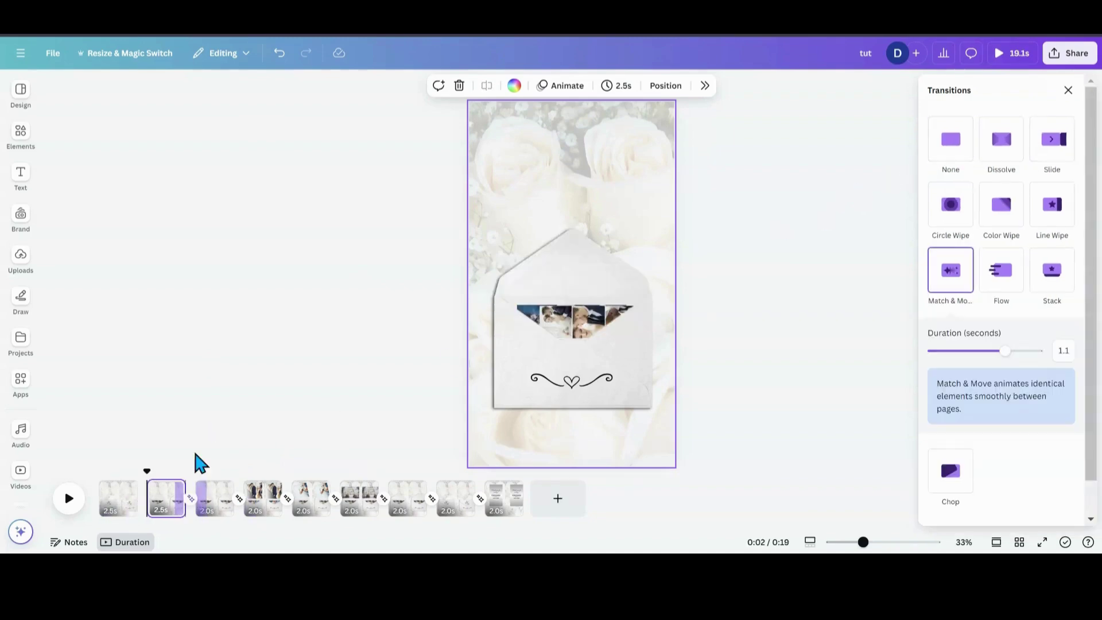
{"action": "left_click", "coordinate": [944, 158]}
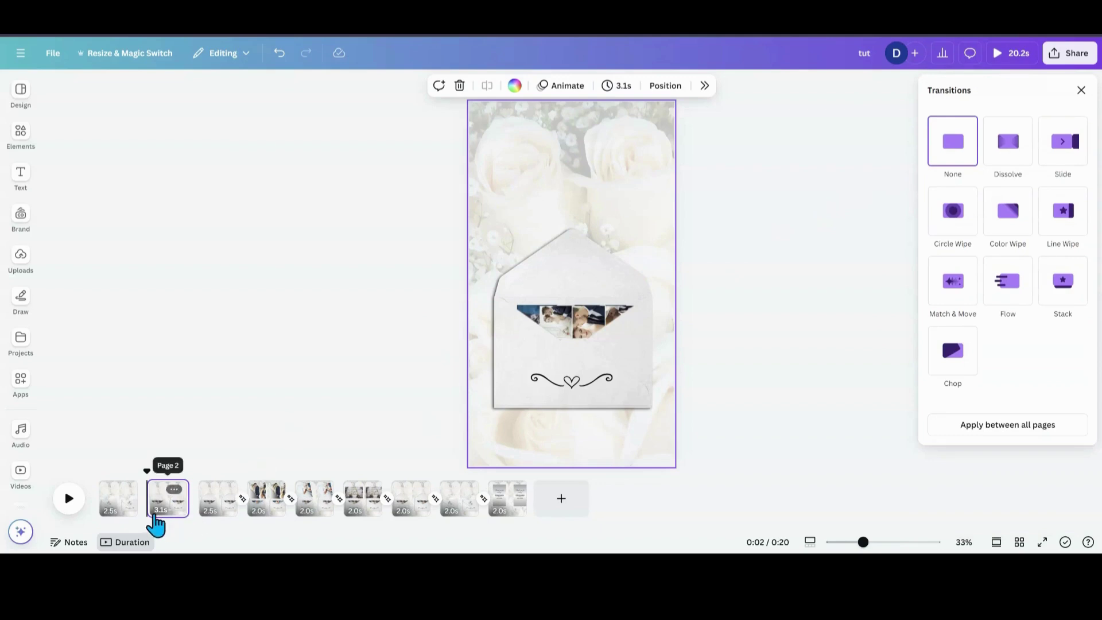
Try to adjust the lengths of the opening envelope pages individually on the timeline.
{"action": "left_click_drag", "start_coordinate": [138, 510], "coordinate": [166, 511]}
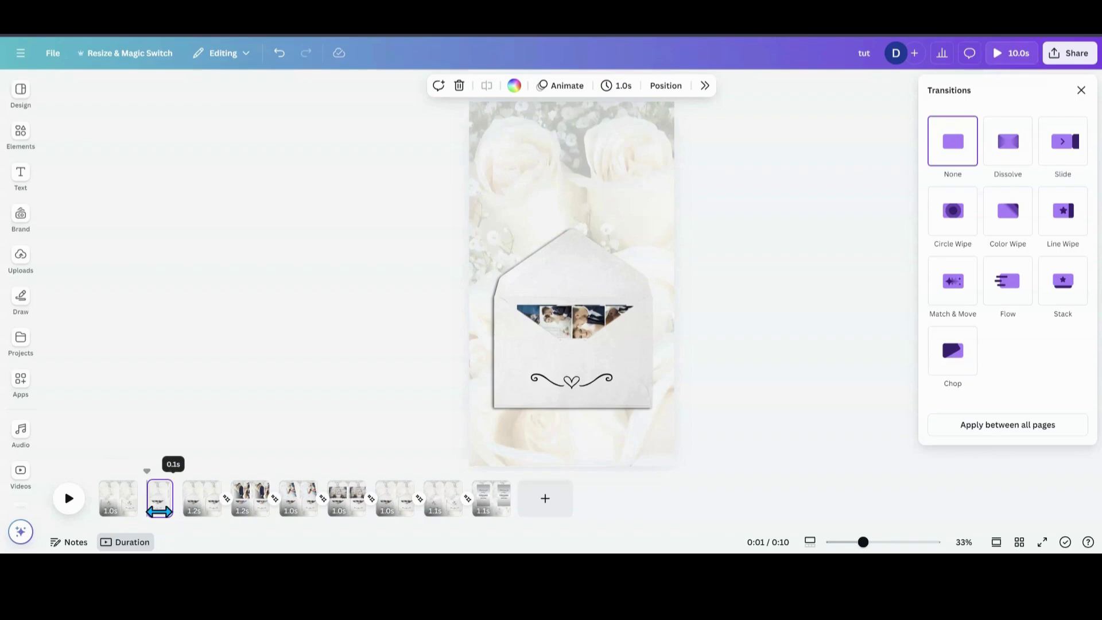
{"action": "left_click_drag", "start_coordinate": [159, 511], "coordinate": [186, 501]}
{"action": "mouse_move", "coordinate": [180, 500]}
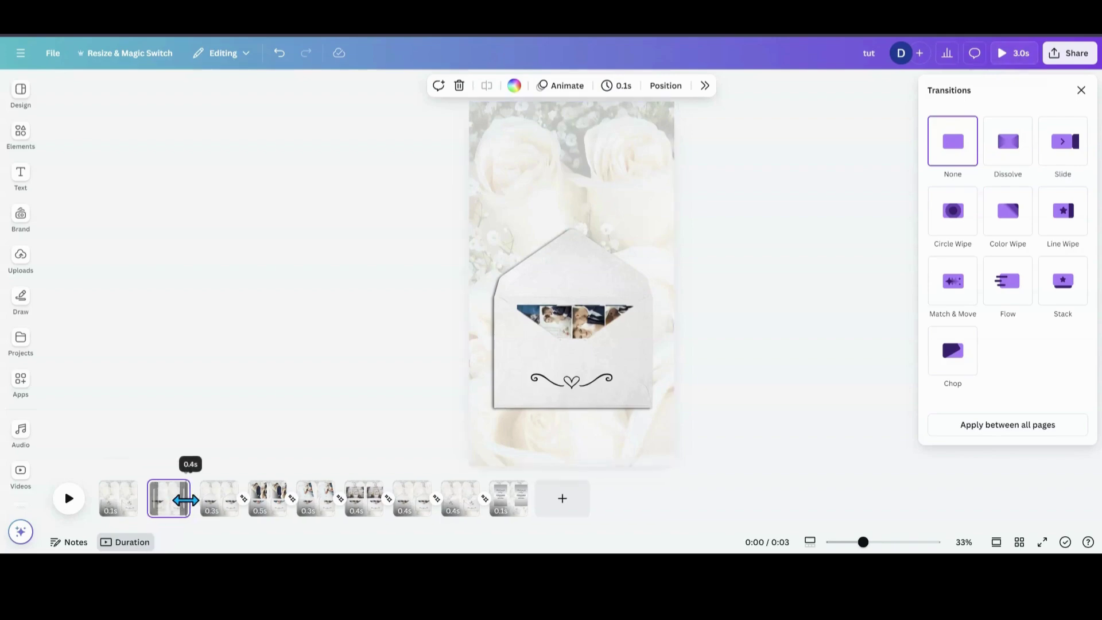
{"action": "left_click_drag", "start_coordinate": [185, 500], "coordinate": [237, 510]}
{"action": "mouse_move", "coordinate": [230, 511]}
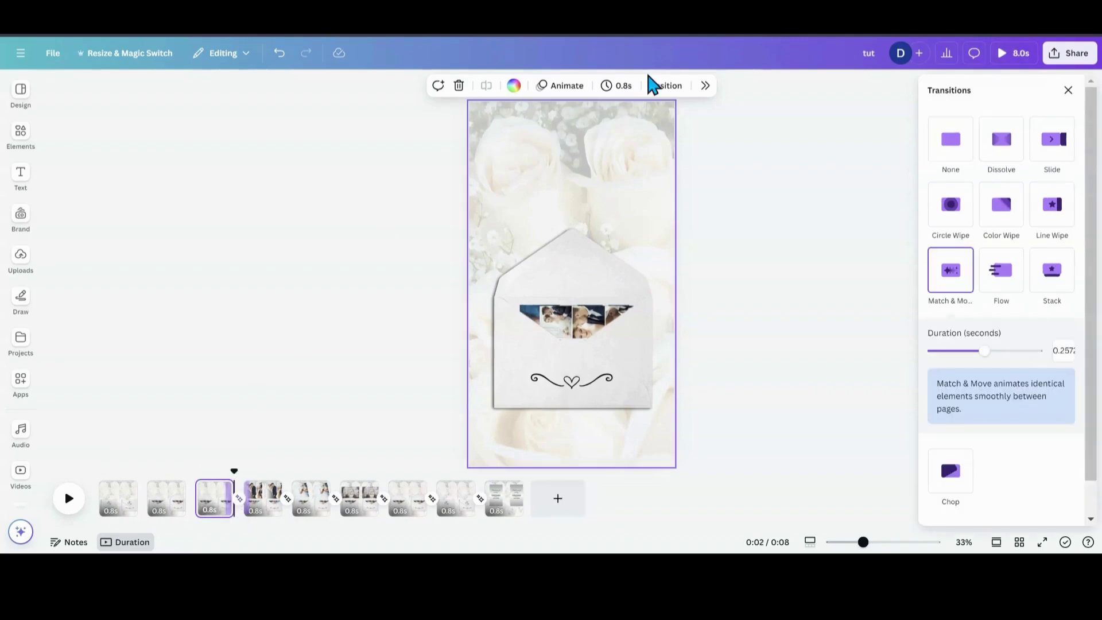
Restore the timing of all pages to 2.0 s and turn off applying one timing to every page.
{"action": "left_click", "coordinate": [633, 89]}
{"action": "left_click", "coordinate": [674, 138]}
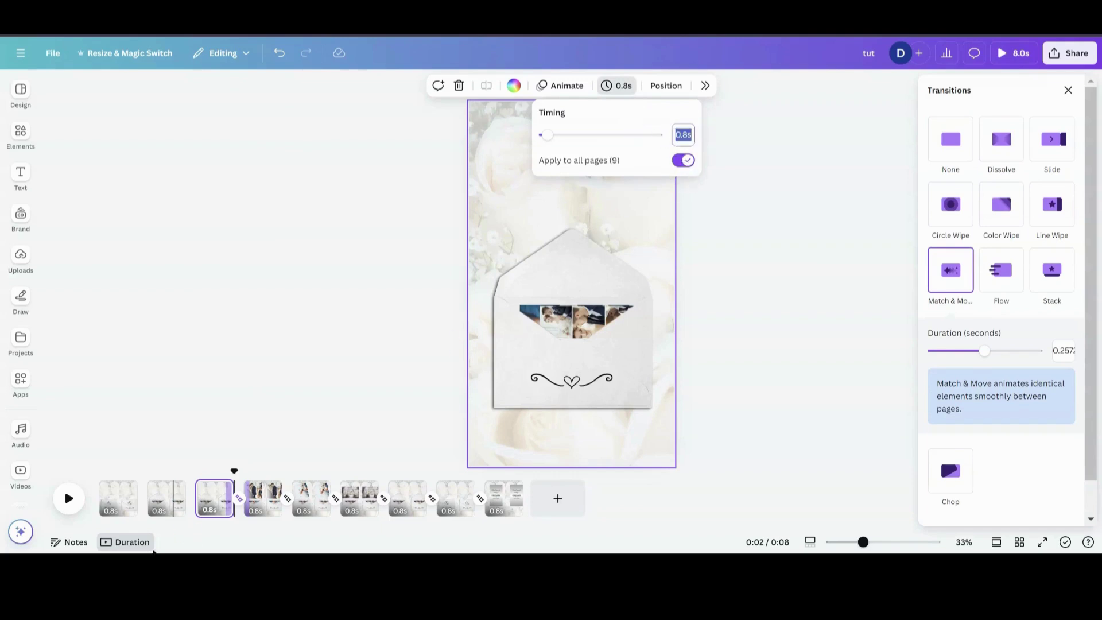
{"action": "left_click_drag", "start_coordinate": [231, 512], "coordinate": [251, 513]}
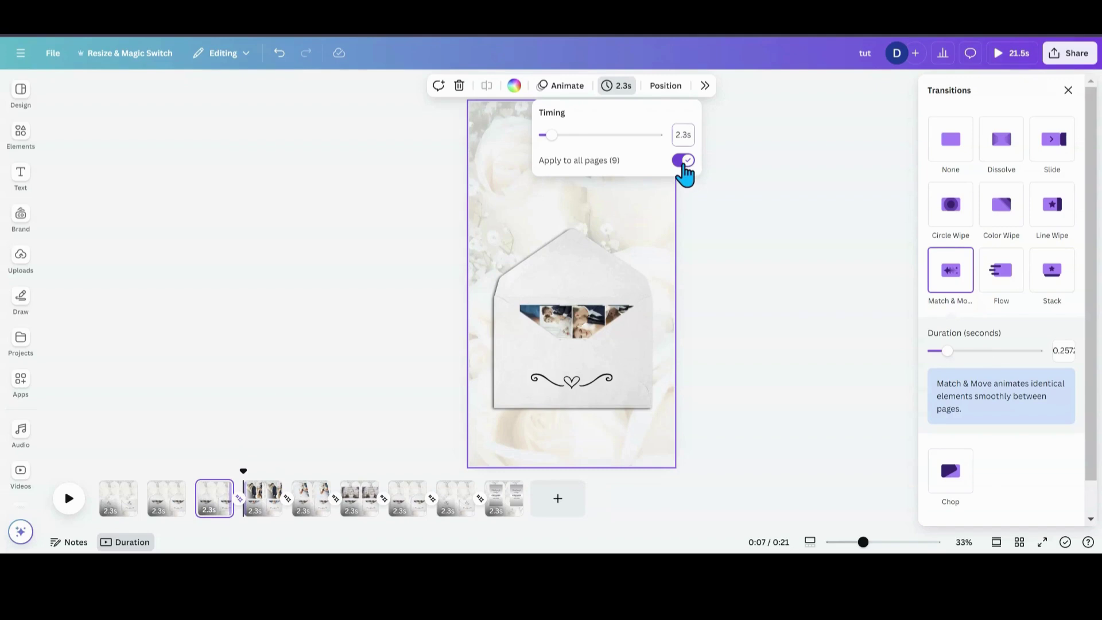
{"action": "left_click_drag", "start_coordinate": [230, 512], "coordinate": [226, 511]}
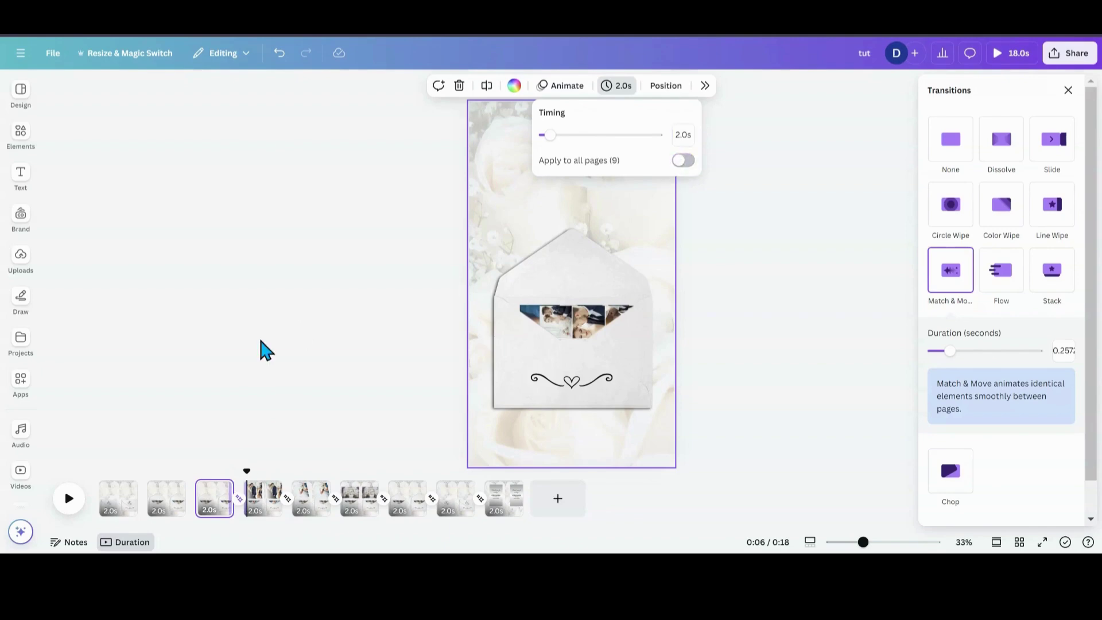
{"action": "left_click", "coordinate": [231, 323]}
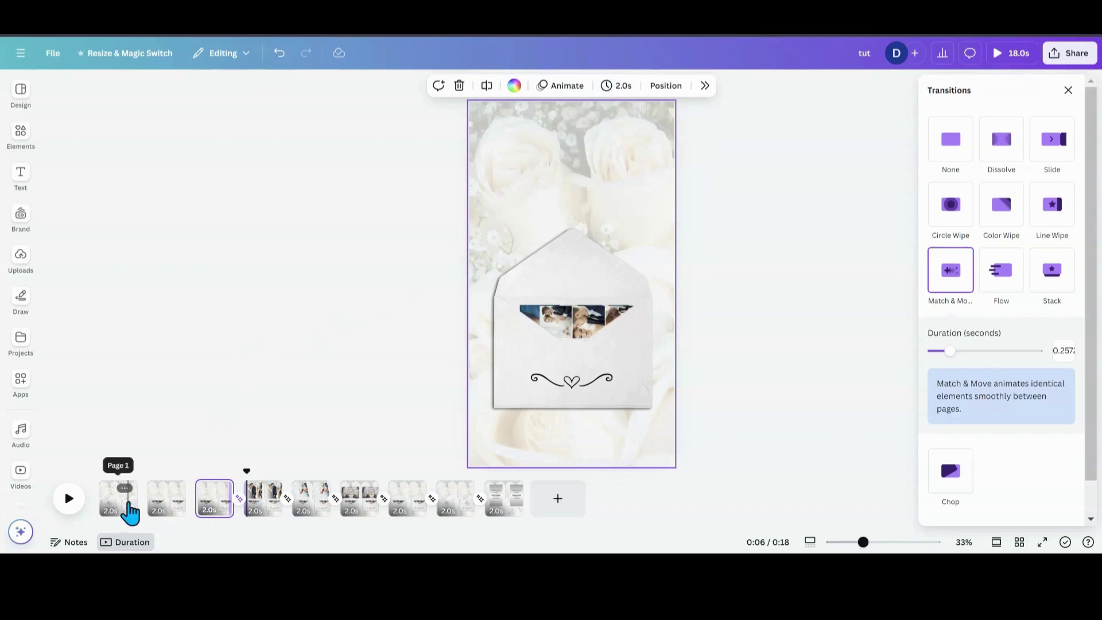
Trim page 1 to 0.9 s and pages 2 and 3 to 1.2 s each on the timeline.
{"action": "left_click_drag", "start_coordinate": [123, 502], "coordinate": [115, 500]}
{"action": "left_click_drag", "start_coordinate": [183, 501], "coordinate": [162, 500]}
{"action": "left_click_drag", "start_coordinate": [228, 510], "coordinate": [217, 509]}
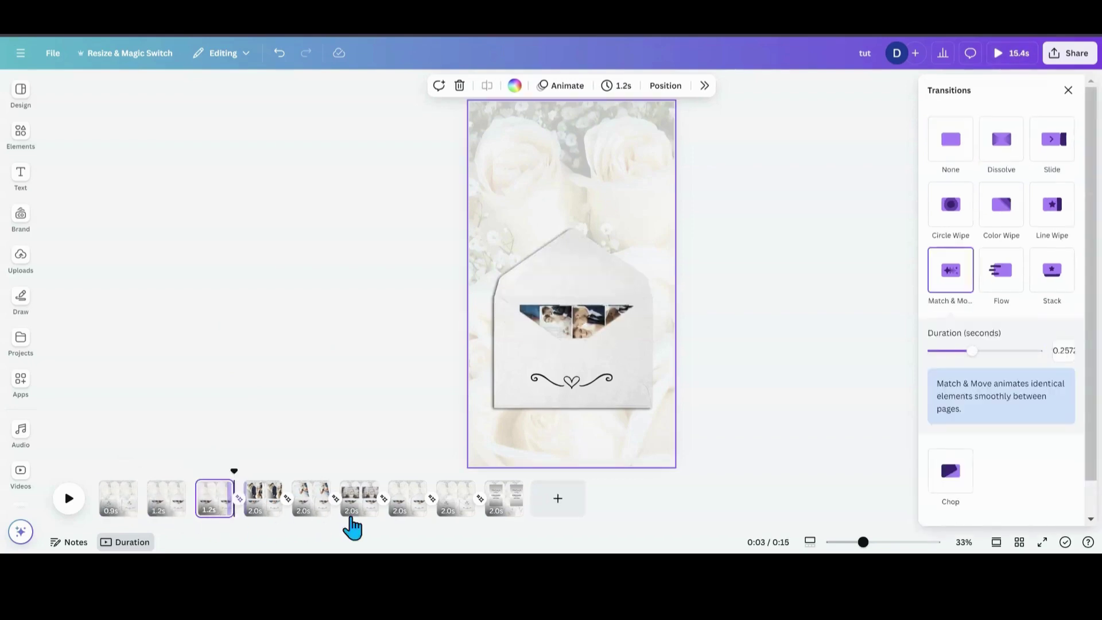
Remove the Match & Move transition between pages 7 and 8 and preview the video from page 1.
{"action": "left_click", "coordinate": [431, 502]}
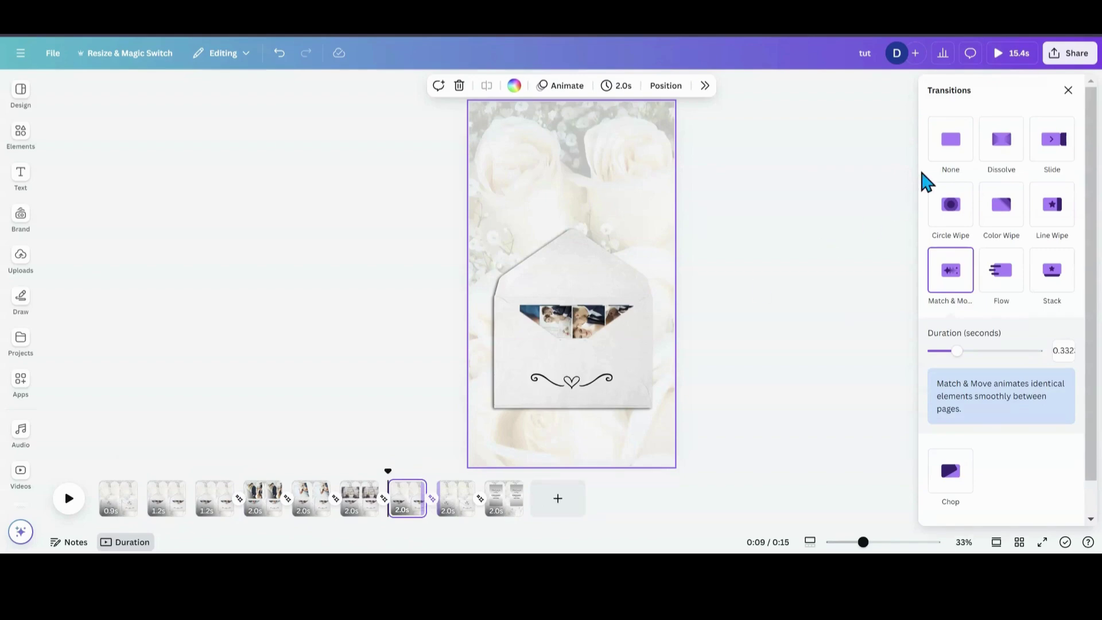
{"action": "left_click", "coordinate": [951, 142]}
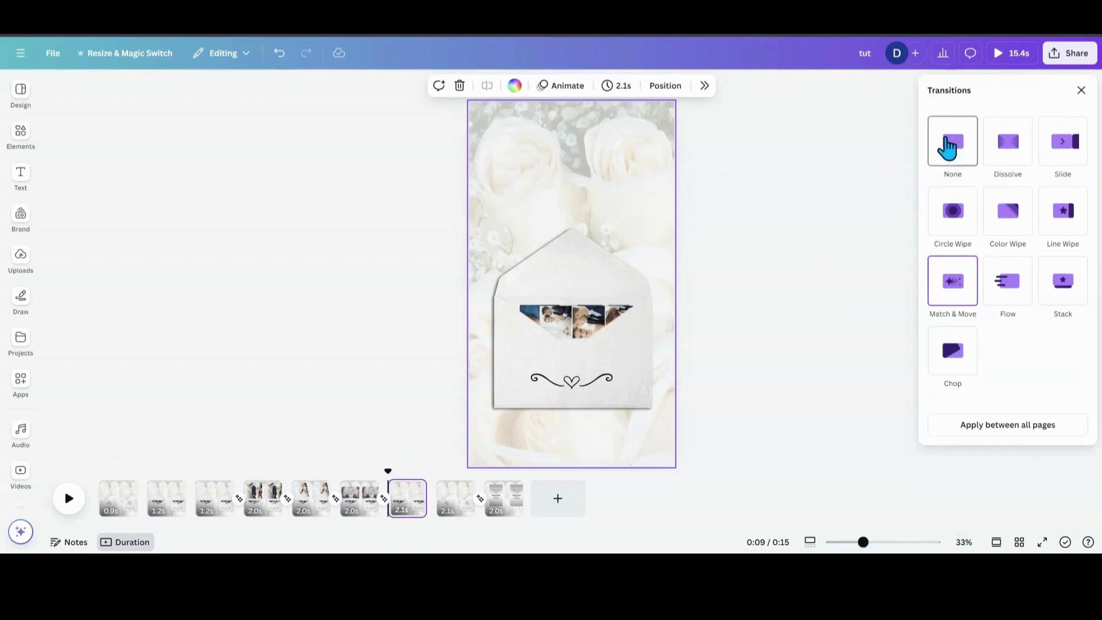
{"action": "left_click", "coordinate": [478, 500]}
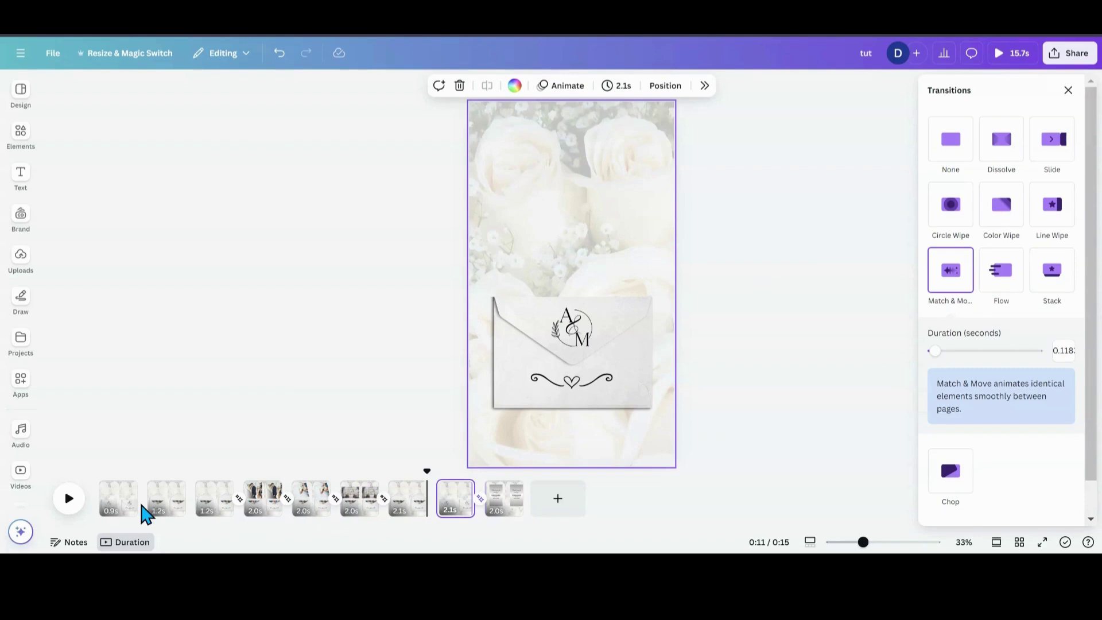
{"action": "mouse_move", "coordinate": [143, 511]}
{"action": "left_click_drag", "start_coordinate": [103, 498], "coordinate": [102, 498]}
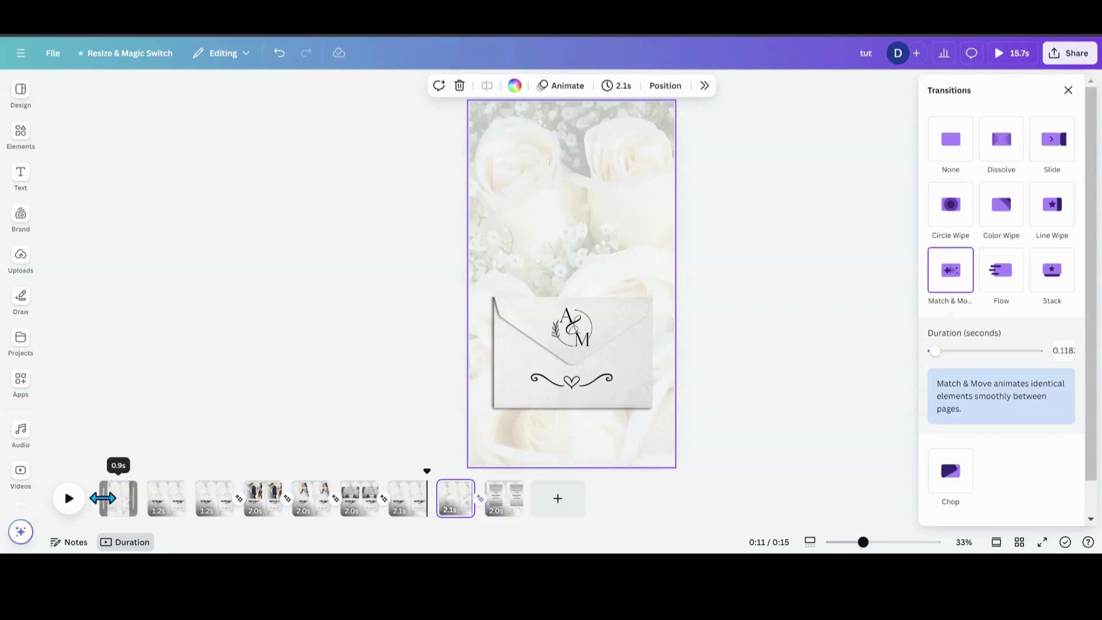
{"action": "left_click", "coordinate": [71, 500]}
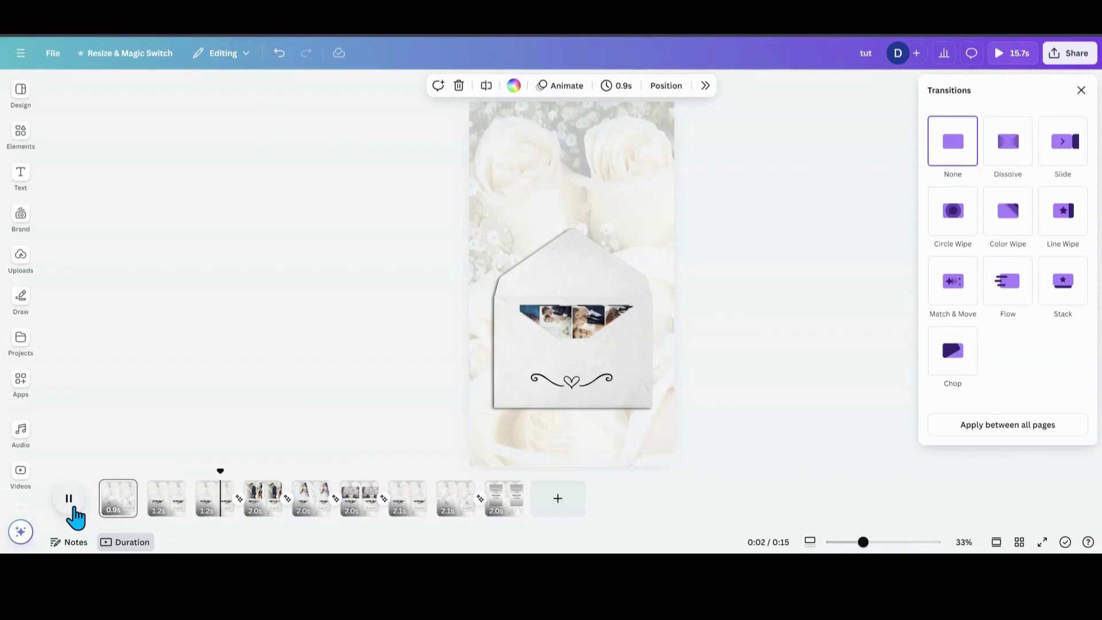
Set the duration of the Match & Move transition between pages 3 and 4 to 0.66 seconds.
{"action": "left_click", "coordinate": [236, 505]}
{"action": "left_click", "coordinate": [953, 281]}
{"action": "left_click_drag", "start_coordinate": [969, 351], "coordinate": [1036, 350]}
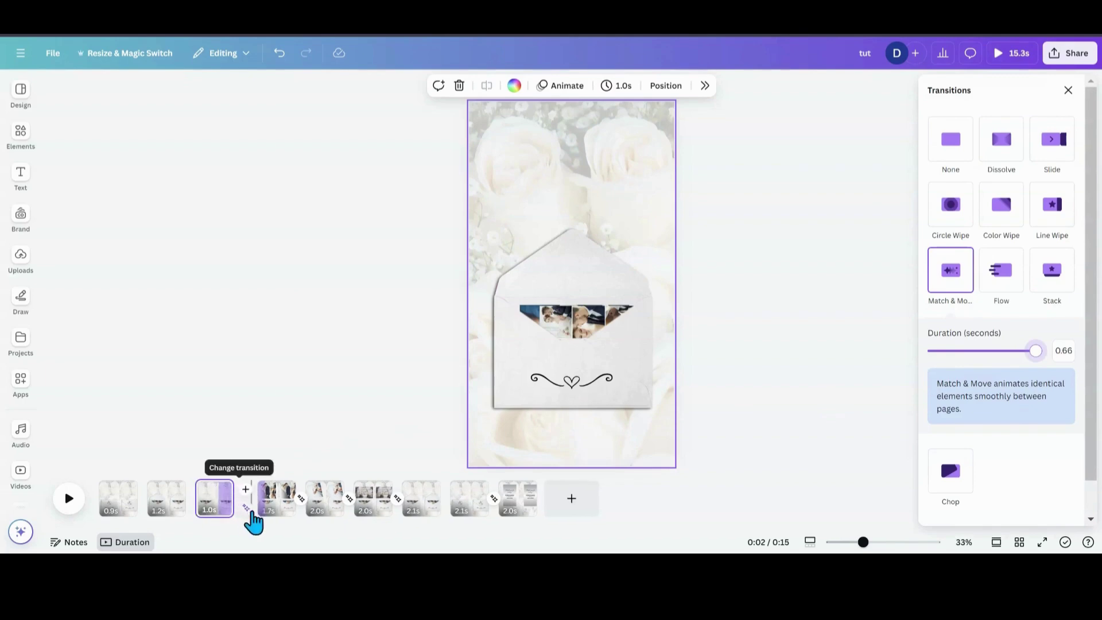
Lengthen page 4 to 2.0 s on the timeline and preview the video from page 2.
{"action": "left_click_drag", "start_coordinate": [278, 514], "coordinate": [281, 515]}
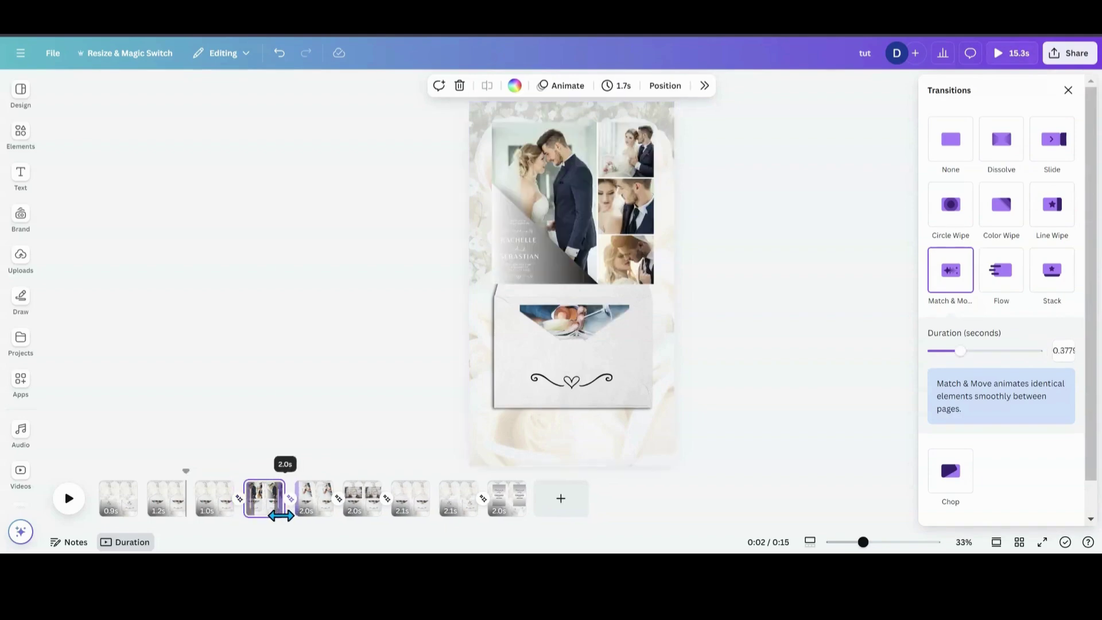
{"action": "left_click", "coordinate": [163, 513]}
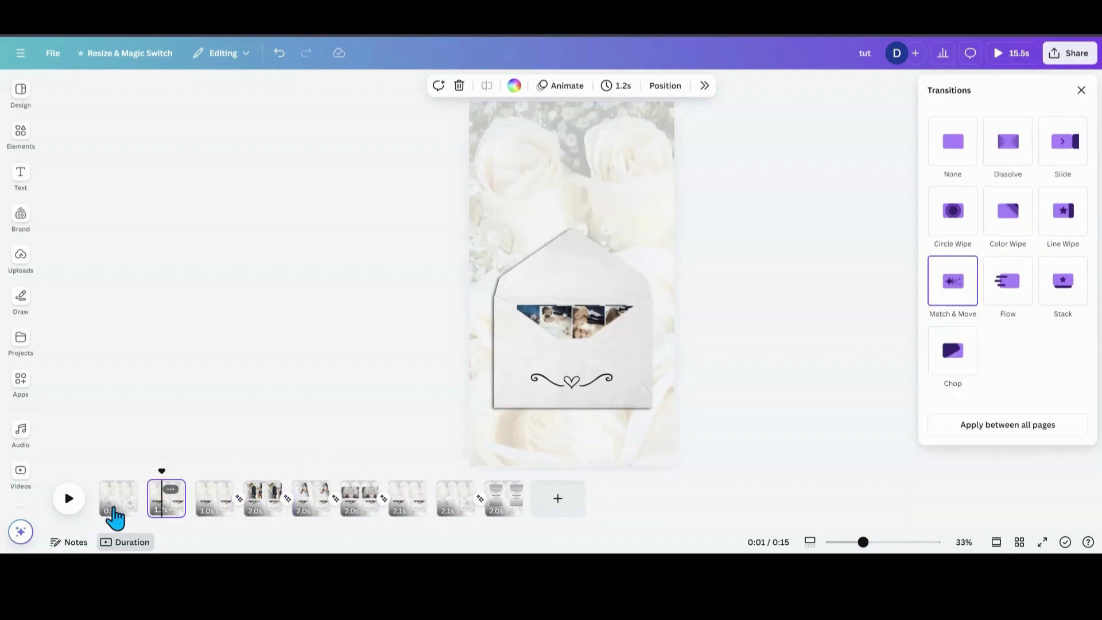
{"action": "left_click", "coordinate": [69, 499]}
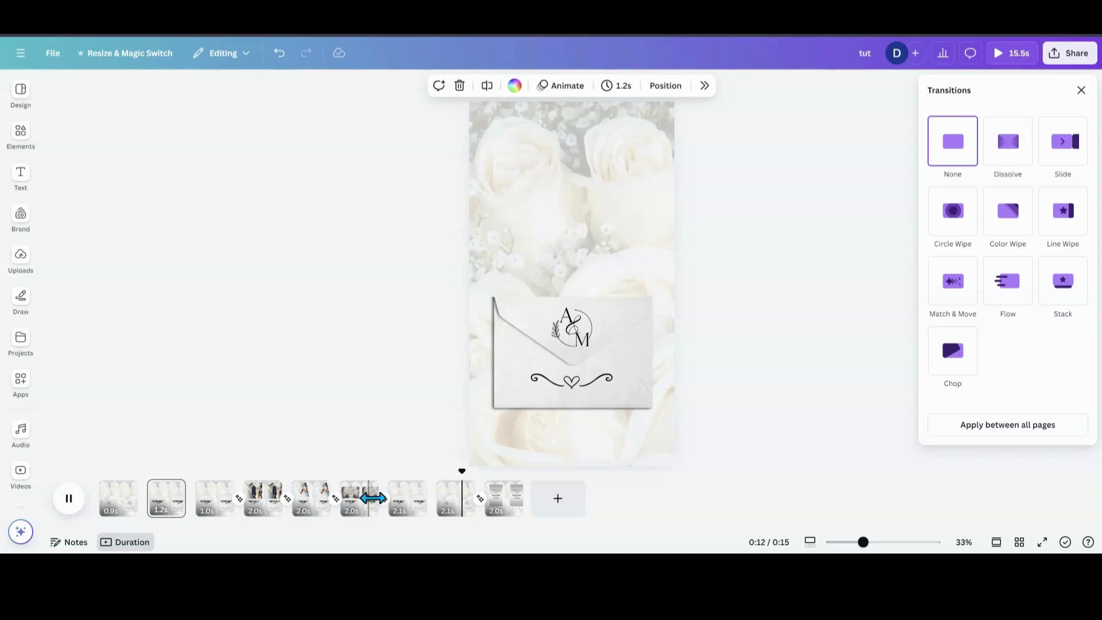
Trim page 7 to 1.1 s and page 8 to 1.5 s on the timeline, and preview the video from page 1.
{"action": "left_click_drag", "start_coordinate": [421, 507], "coordinate": [406, 509]}
{"action": "left_click", "coordinate": [445, 501]}
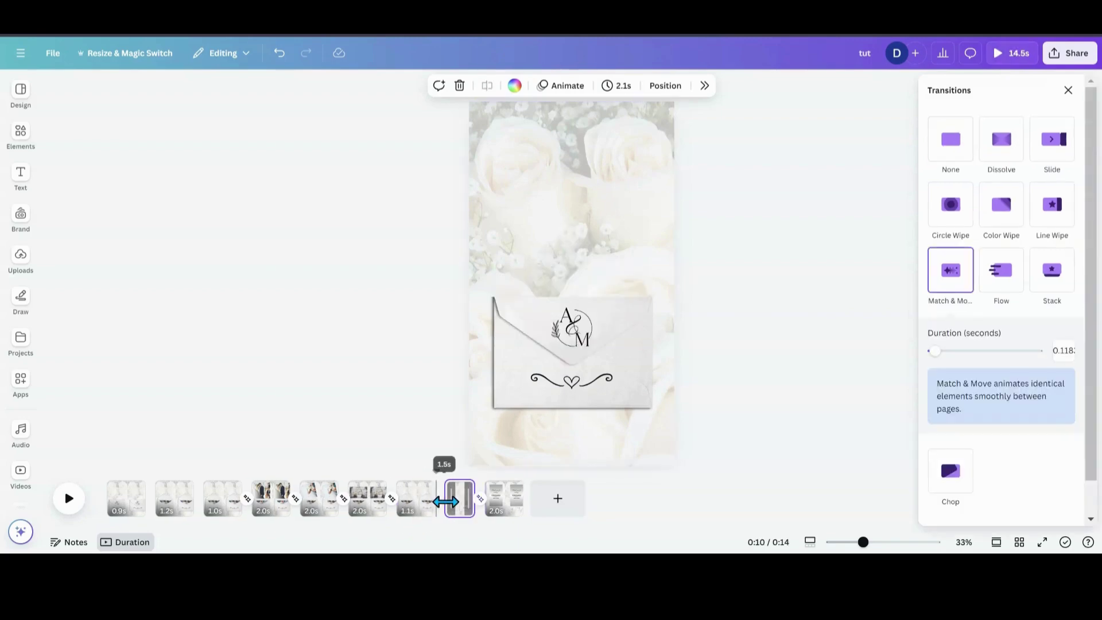
{"action": "left_click_drag", "start_coordinate": [447, 502], "coordinate": [446, 502]}
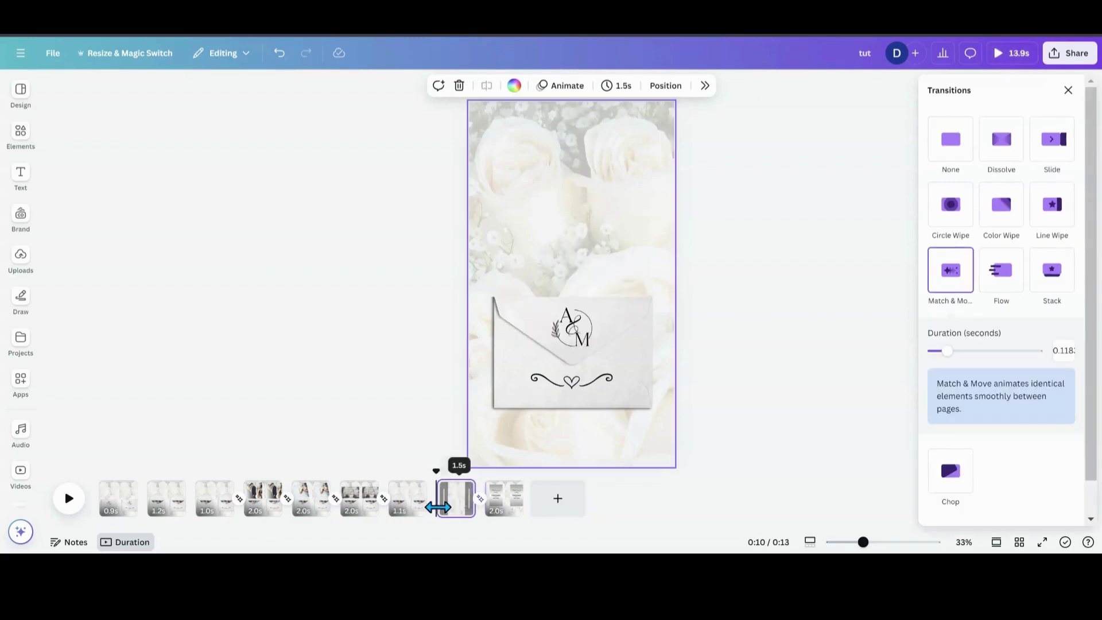
{"action": "left_click", "coordinate": [103, 501]}
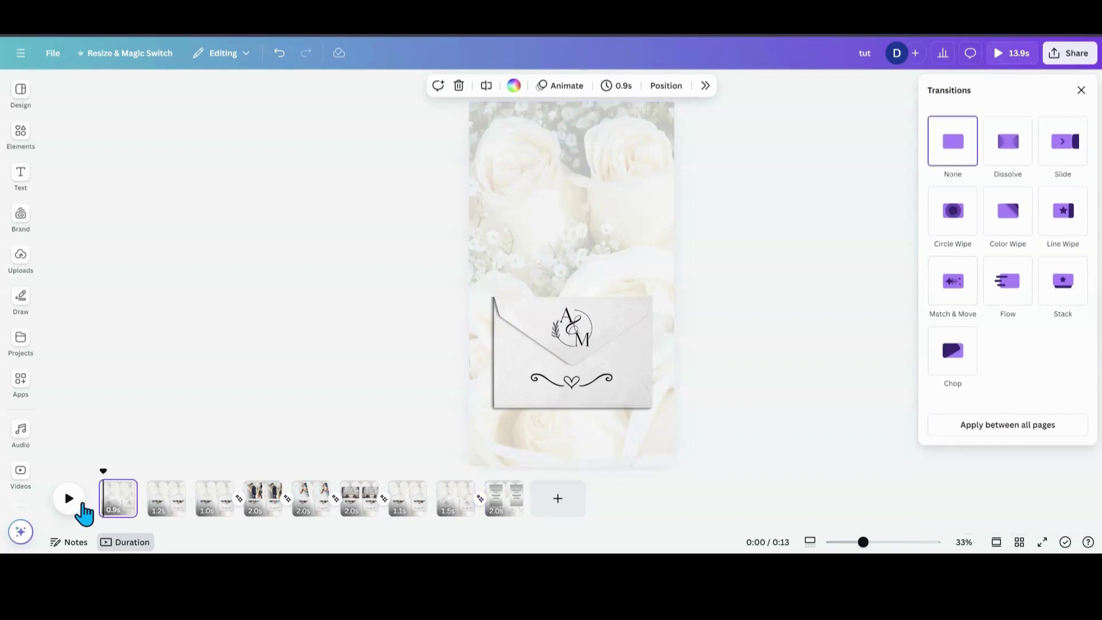
{"action": "left_click", "coordinate": [68, 499]}
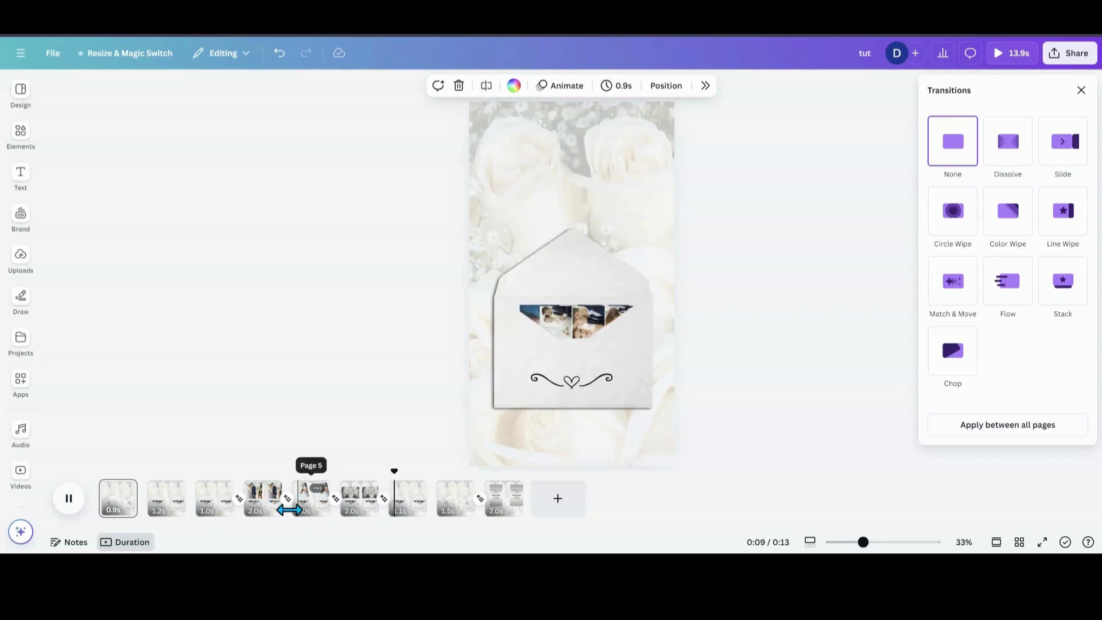
Lengthen page 4 to 2.6 s and the final thank-you page to 3.3 s on the timeline.
{"action": "left_click_drag", "start_coordinate": [277, 510], "coordinate": [282, 509]}
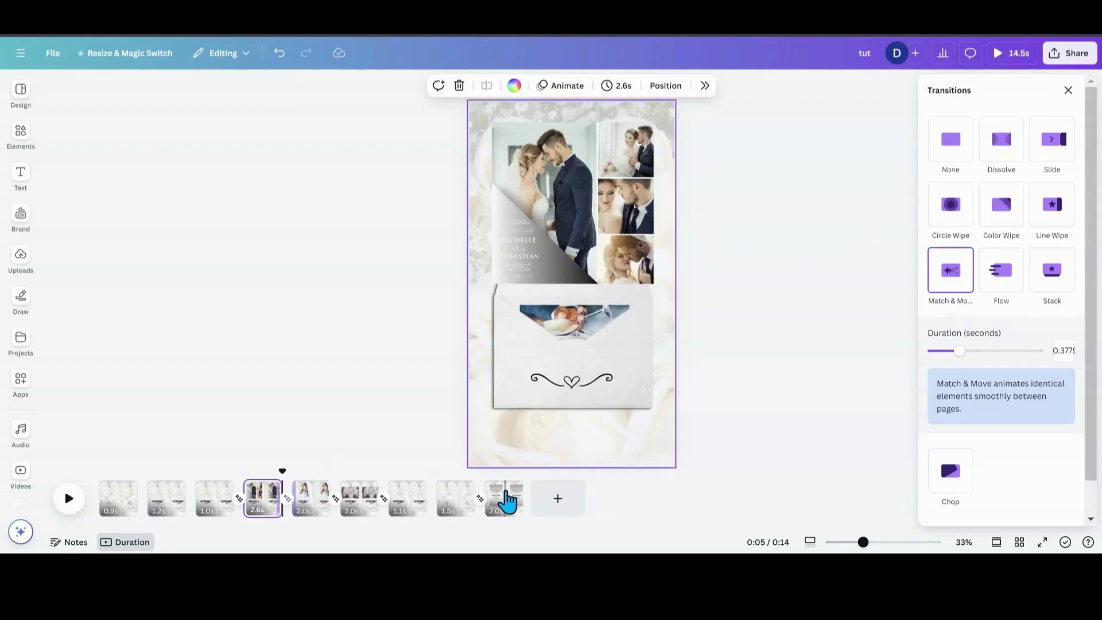
{"action": "mouse_move", "coordinate": [520, 500]}
{"action": "left_click_drag", "start_coordinate": [529, 500], "coordinate": [539, 497]}
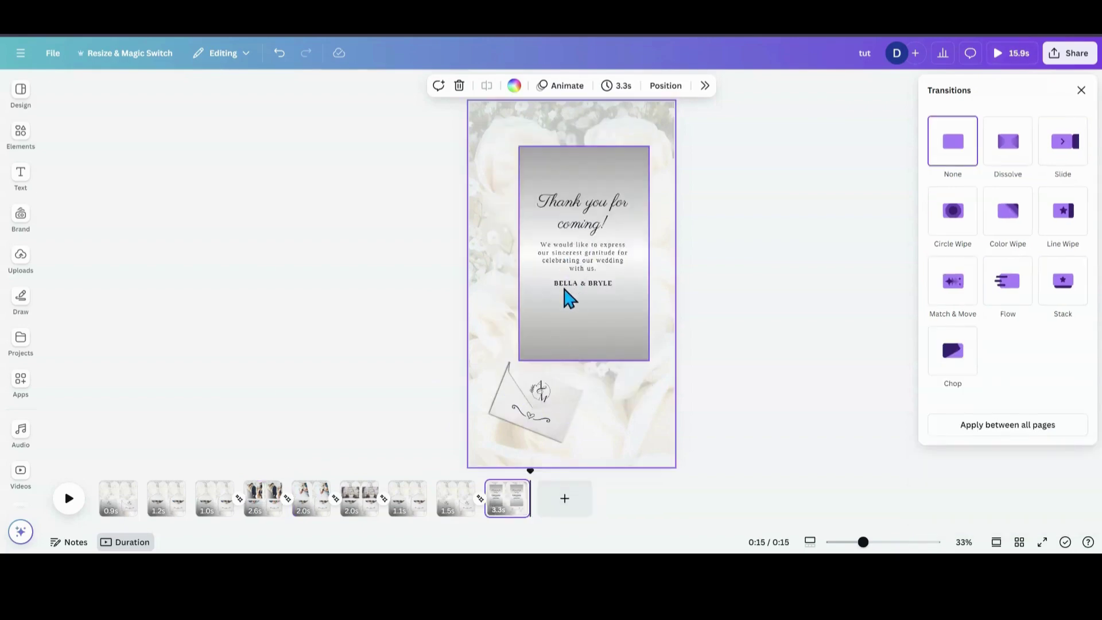
Shift the thank-you card slightly left and the small tilted envelope slightly down on the last page, and preview the video from page 1.
{"action": "left_click", "coordinate": [560, 307]}
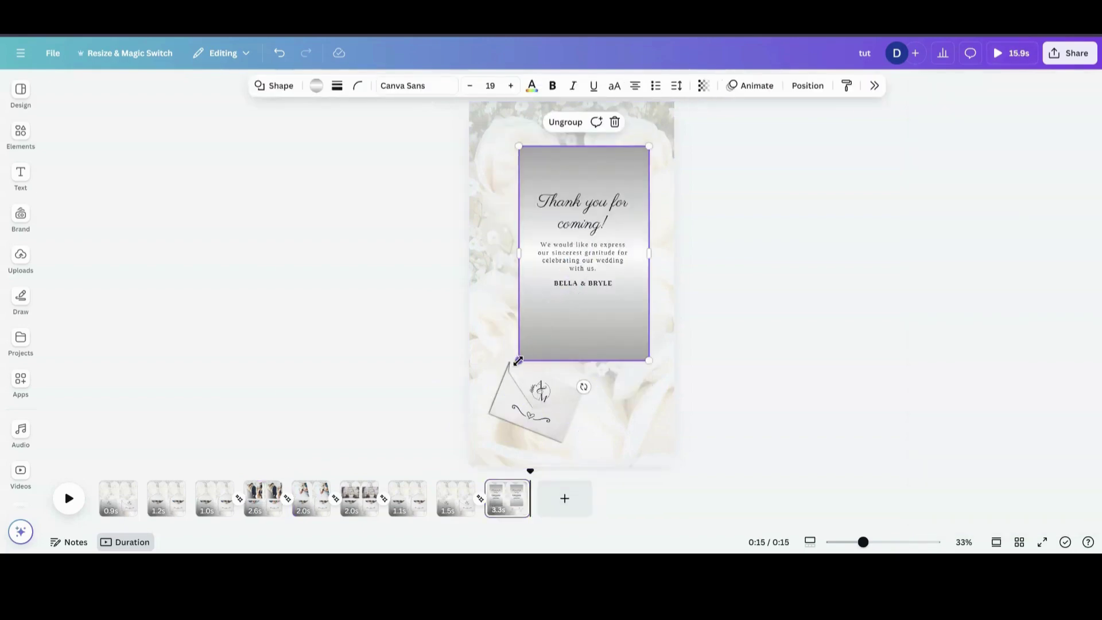
{"action": "left_click_drag", "start_coordinate": [545, 319], "coordinate": [539, 319]}
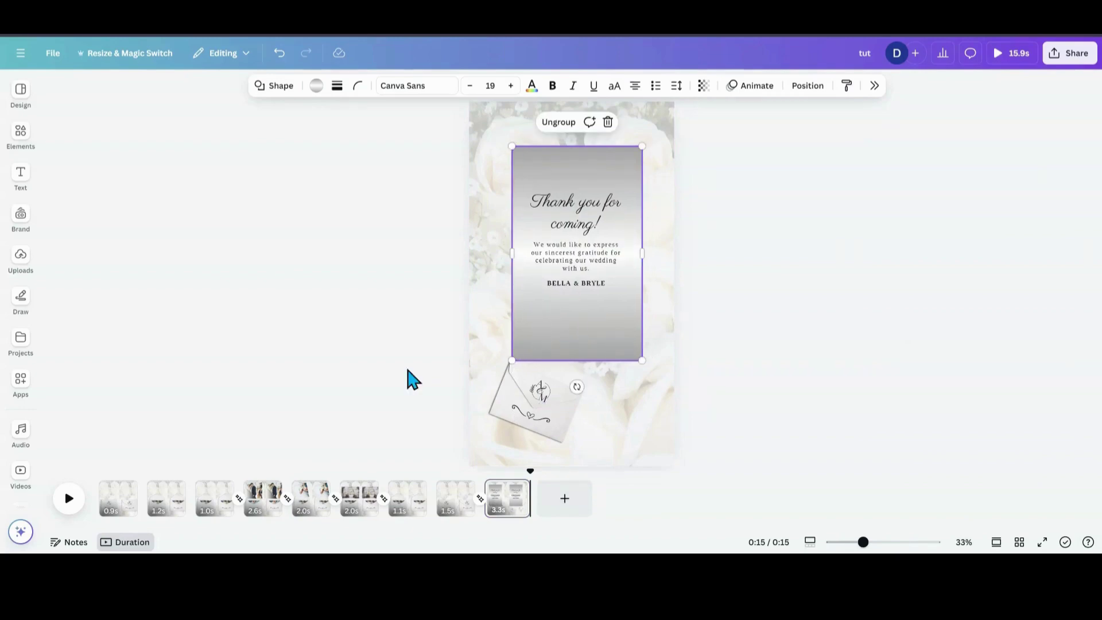
{"action": "left_click_drag", "start_coordinate": [470, 373], "coordinate": [550, 419]}
{"action": "left_click", "coordinate": [416, 408]}
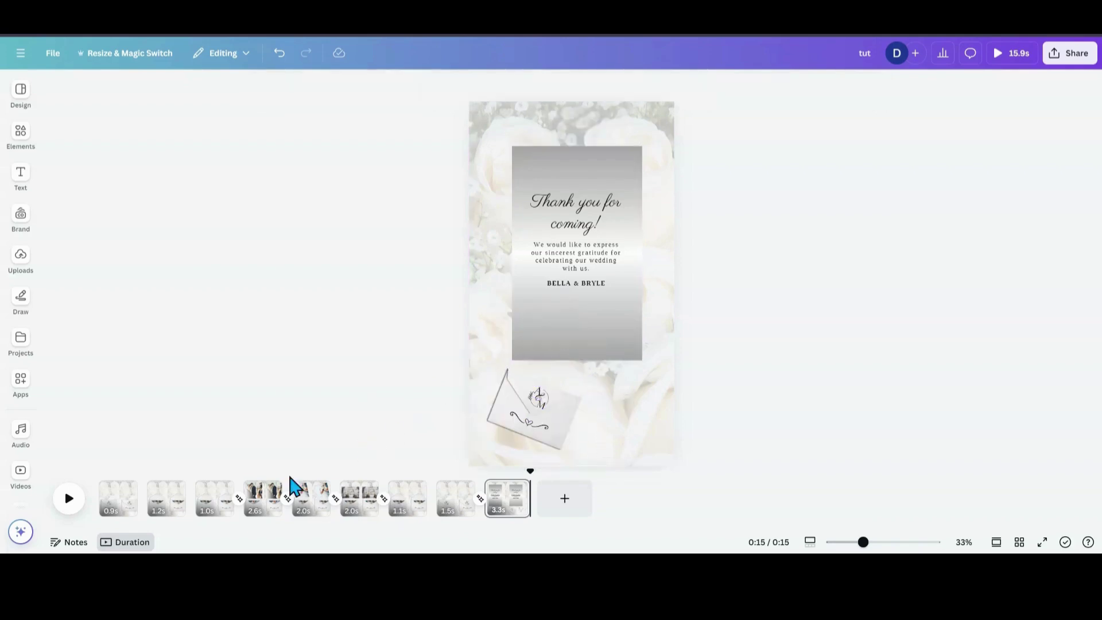
{"action": "left_click", "coordinate": [102, 497]}
{"action": "left_click", "coordinate": [79, 509]}
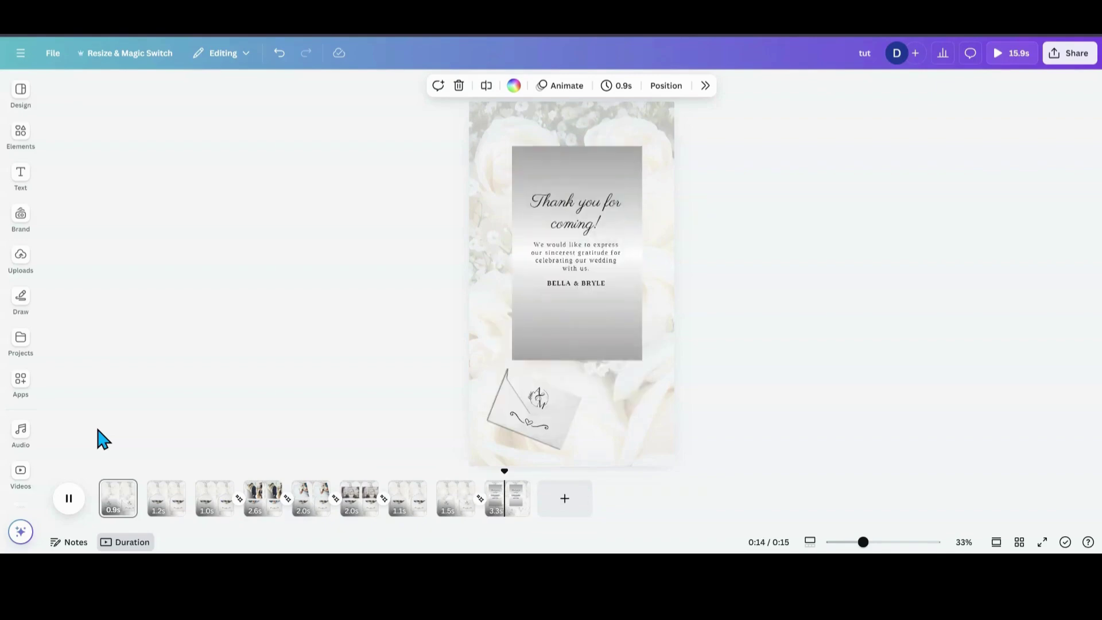
Set the Match & Move transition between pages 8 and 9 to 0.8 seconds and preview it from page 8.
{"action": "left_click", "coordinate": [479, 504]}
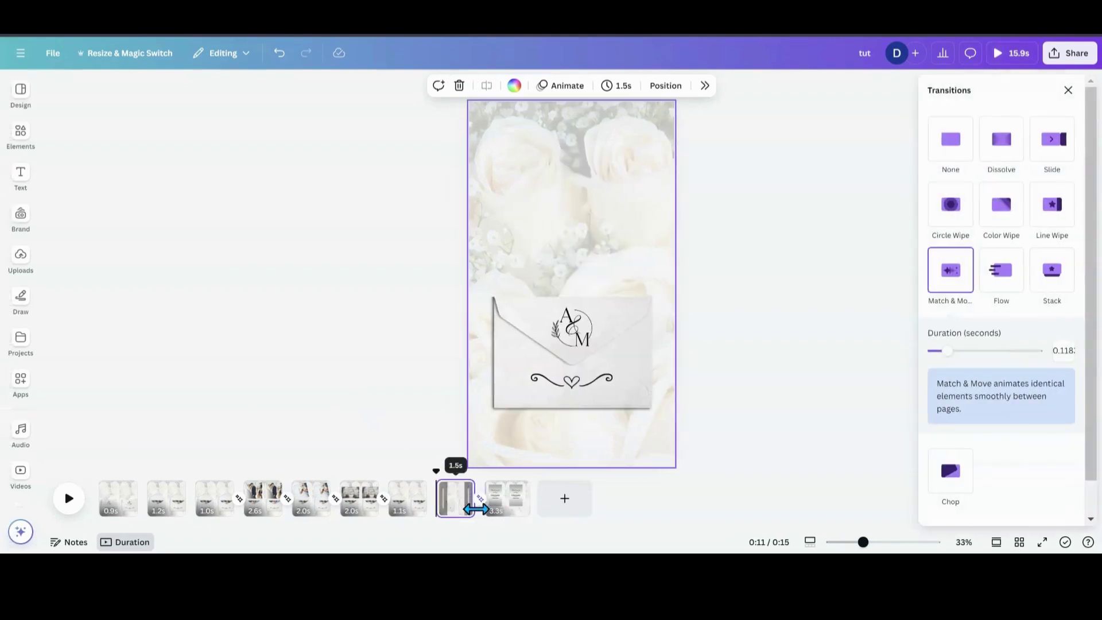
{"action": "left_click", "coordinate": [956, 351]}
{"action": "left_click_drag", "start_coordinate": [956, 351], "coordinate": [1037, 352]}
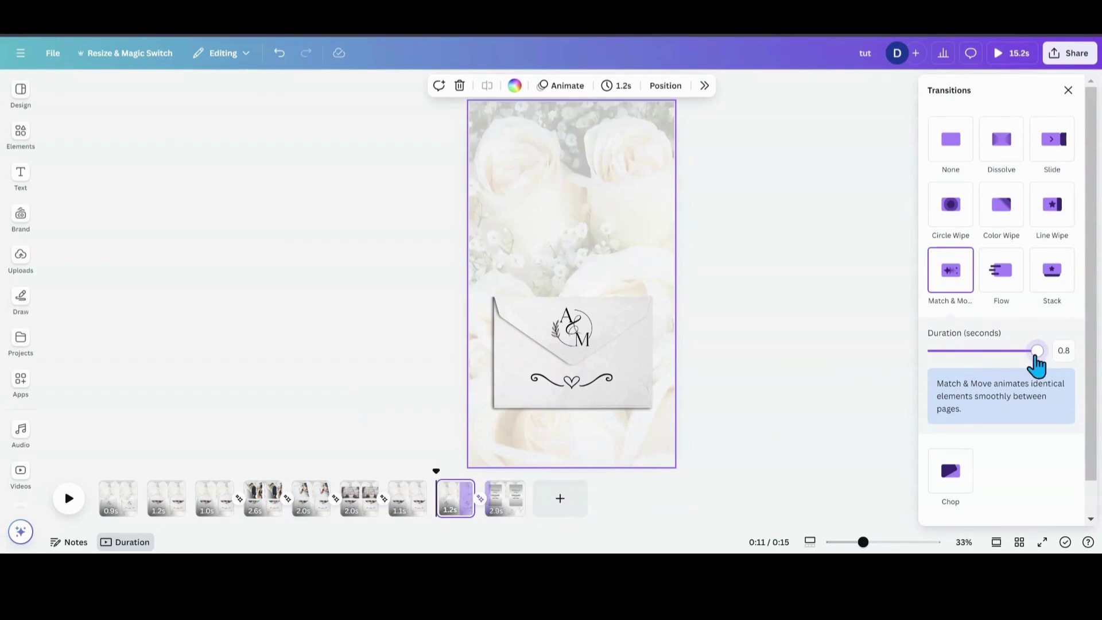
{"action": "left_click", "coordinate": [457, 509]}
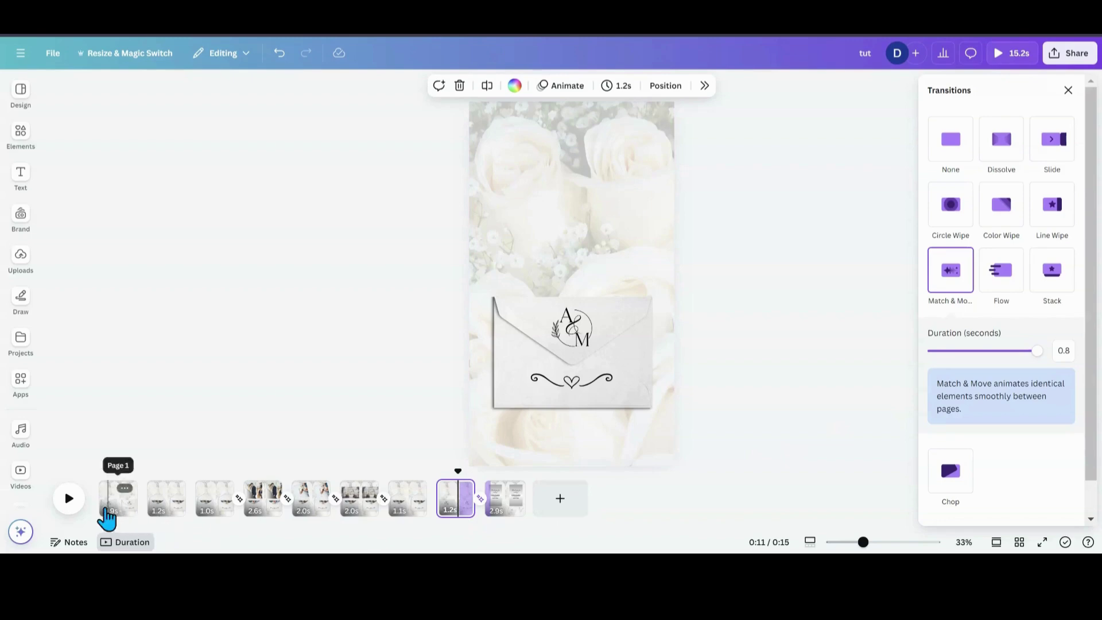
{"action": "left_click", "coordinate": [75, 508]}
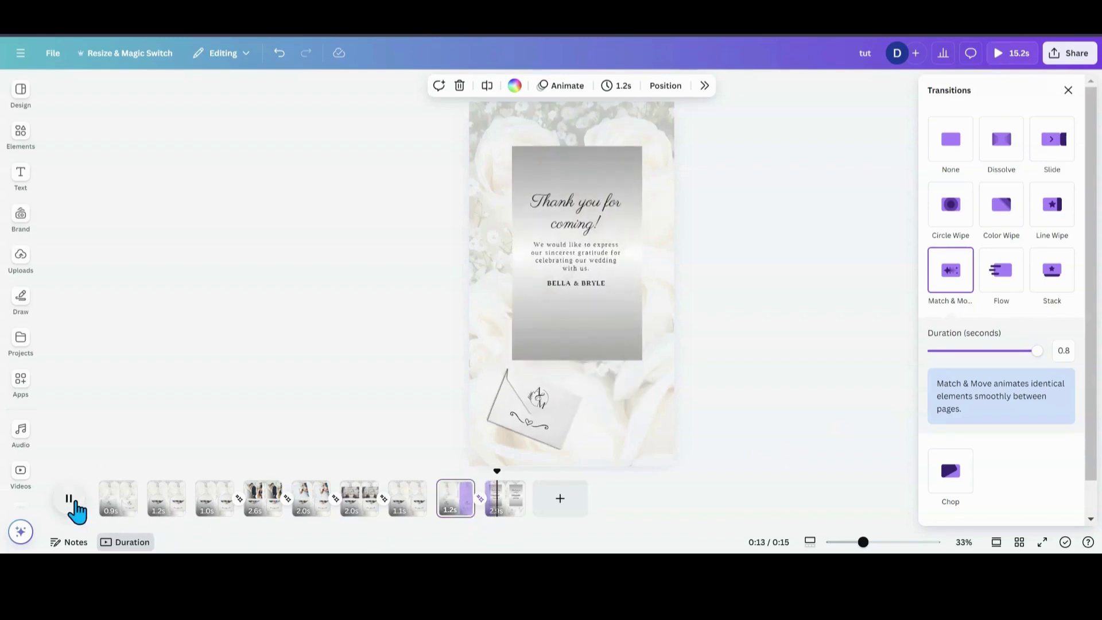